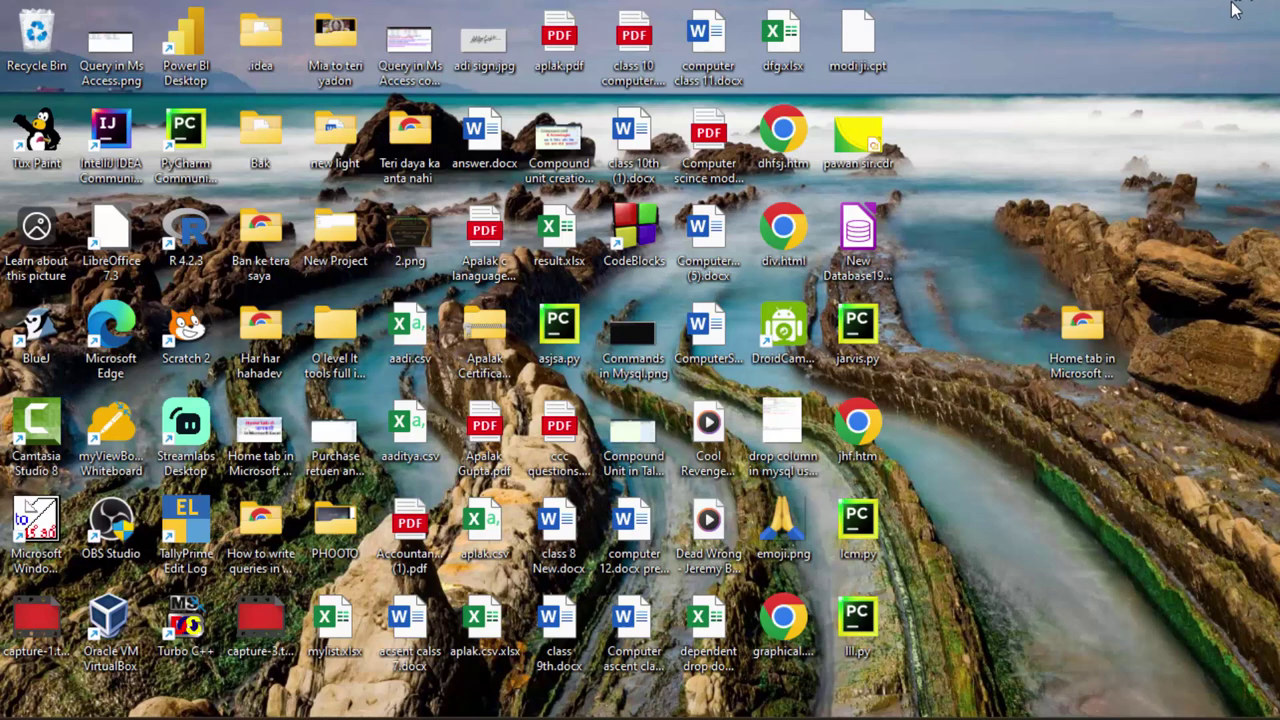
Refresh the desktop and open 'Query in Ms Access copy.png' in Photos.
{"action": "right_click", "coordinate": [1168, 111]}
{"action": "left_click", "coordinate": [1047, 160]}
{"action": "right_click", "coordinate": [1202, 78]}
{"action": "left_click", "coordinate": [1126, 158]}
{"action": "right_click", "coordinate": [1252, 150]}
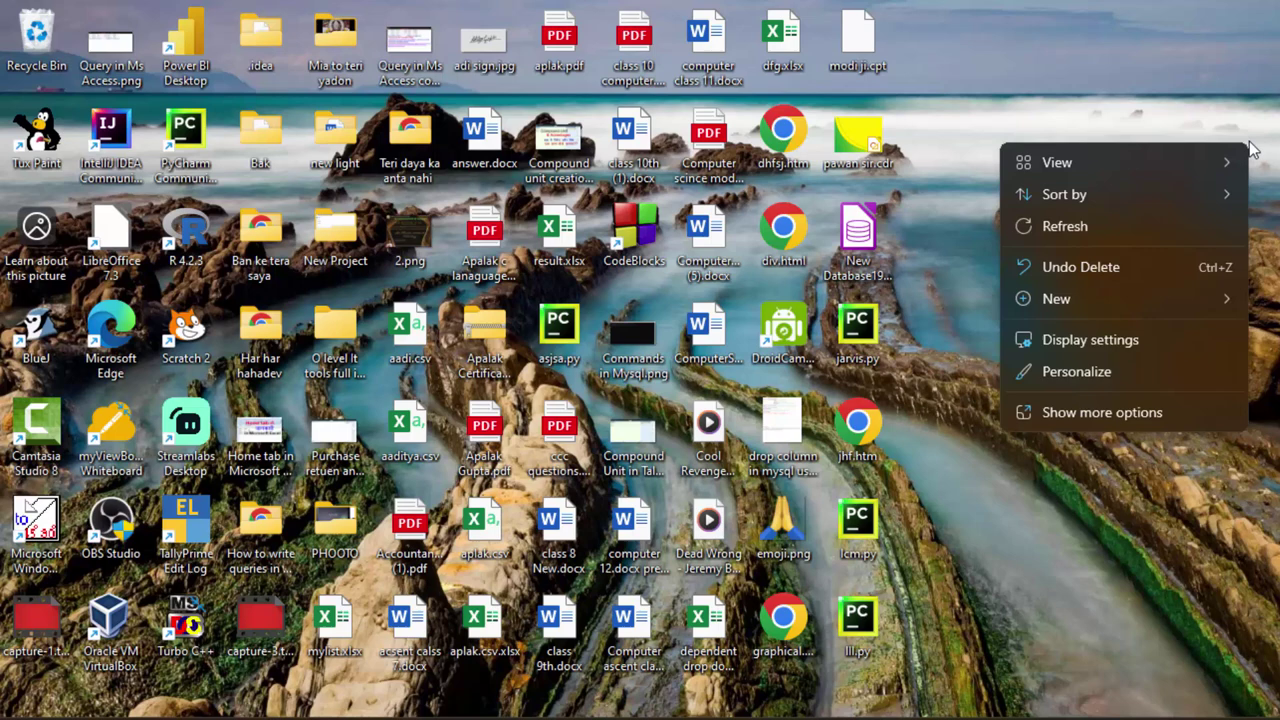
{"action": "left_click", "coordinate": [1104, 225]}
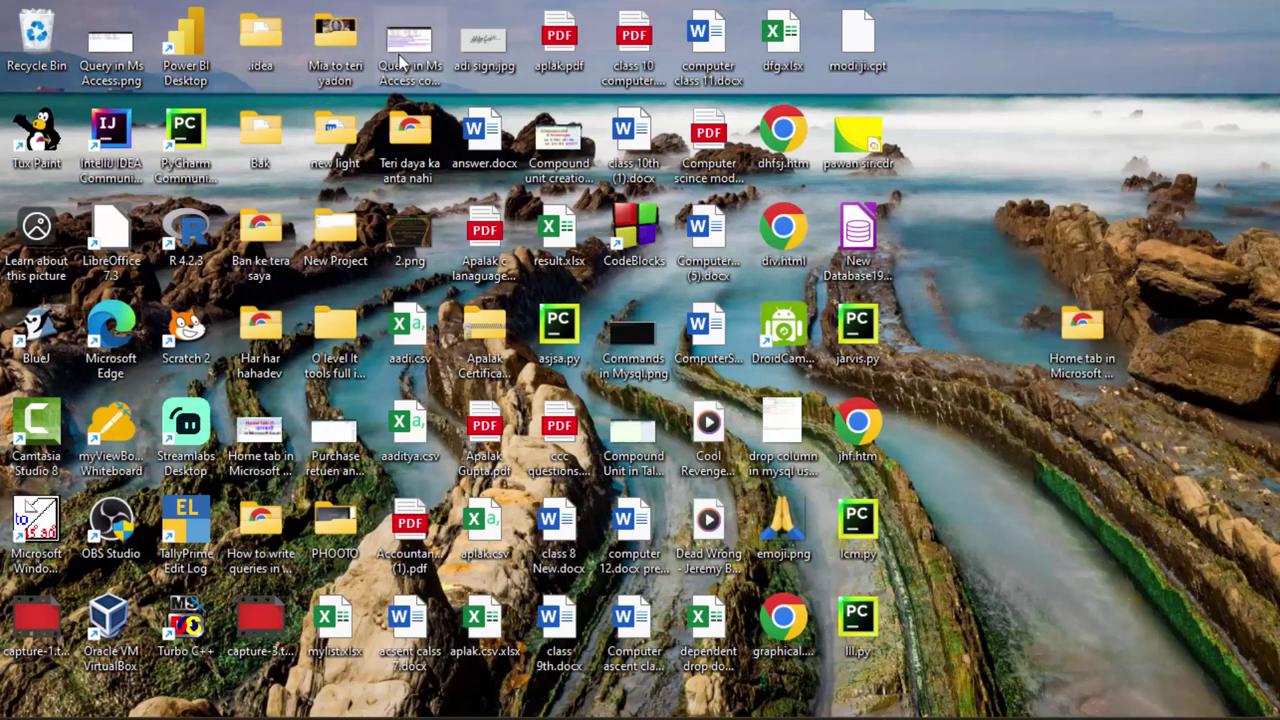
{"action": "key", "text": "Return"}
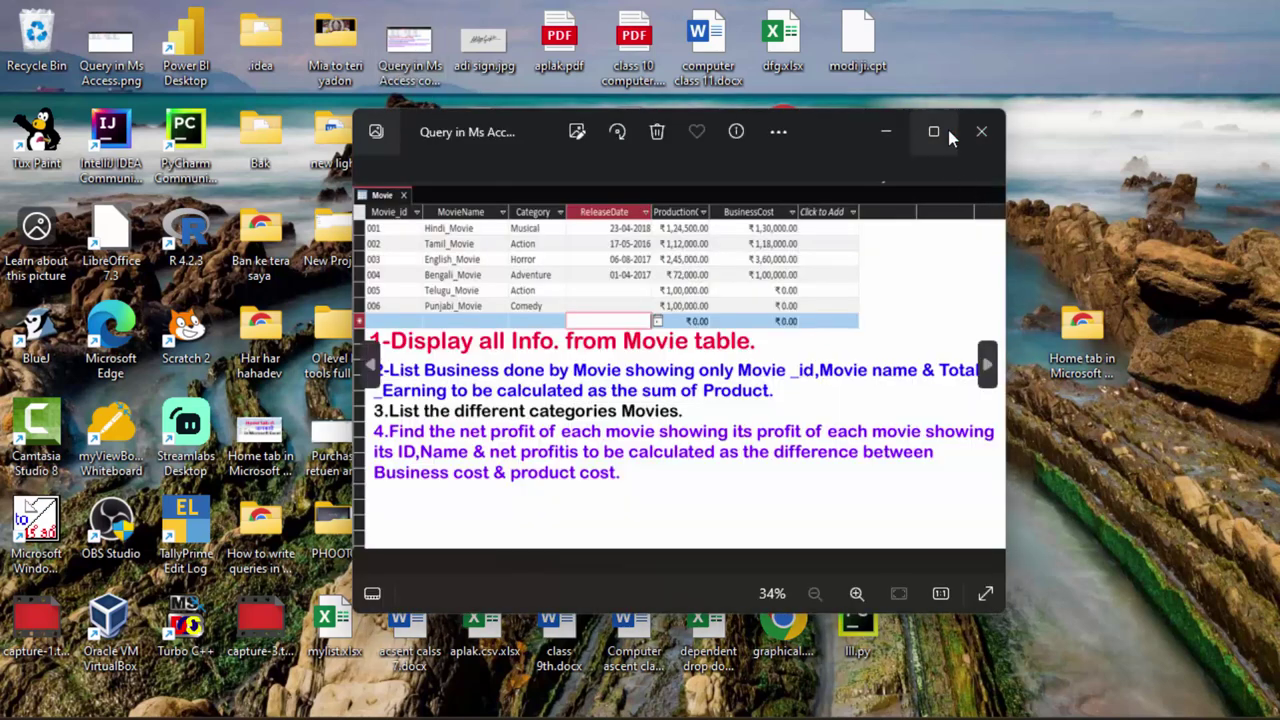
Maximize the Photos window so the Movie table and four query tasks fill the screen.
{"action": "left_click", "coordinate": [945, 128]}
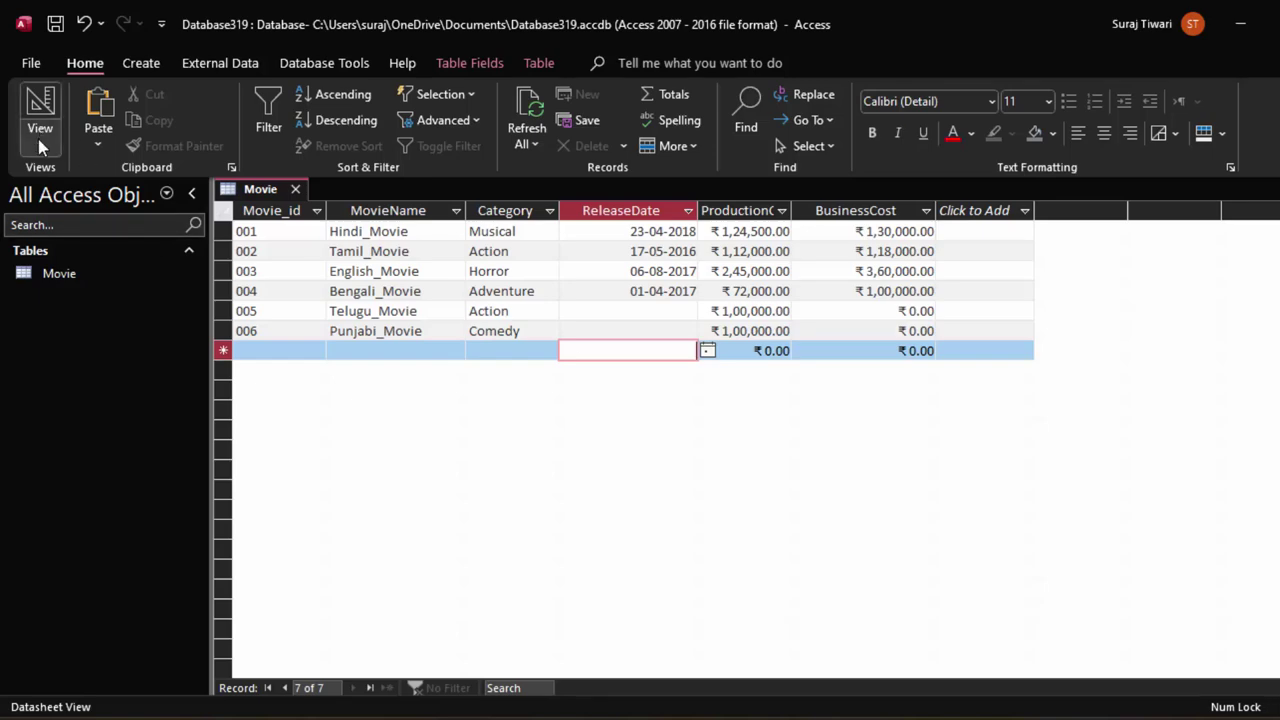
Check the Movie table's field types in Design View, then widen the ProductionCost column in Datasheet View.
{"action": "left_click", "coordinate": [38, 139]}
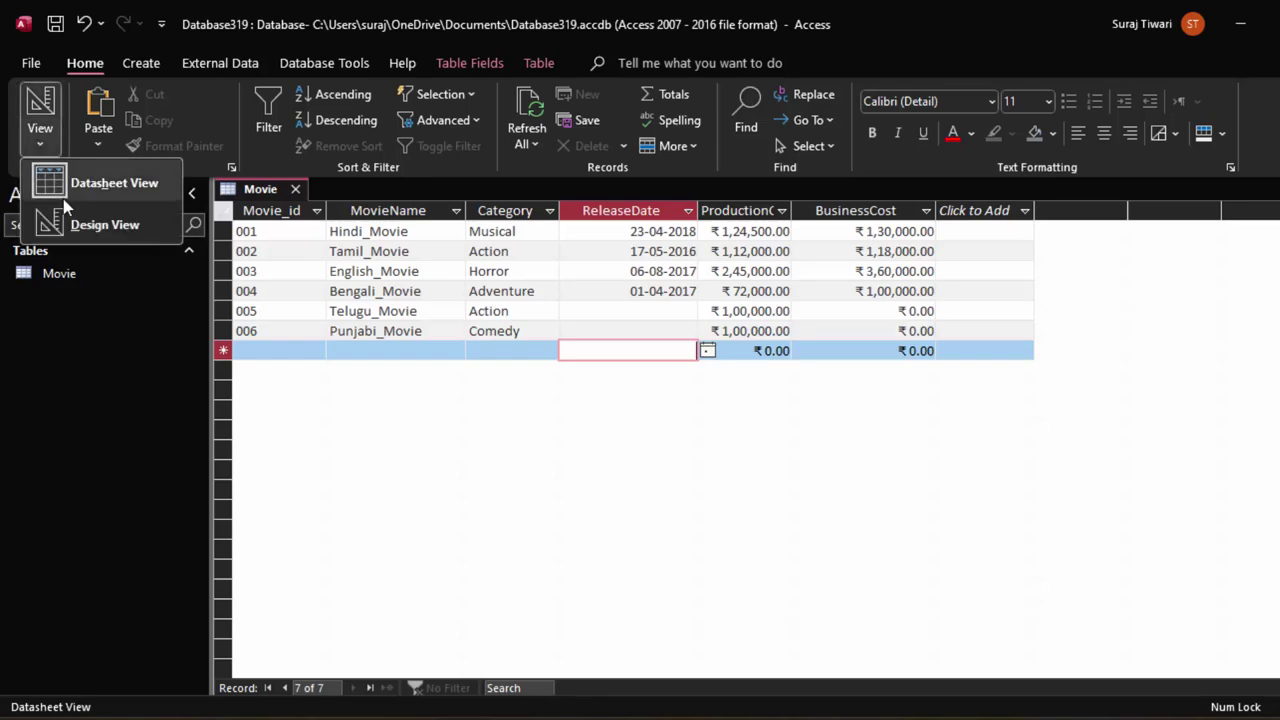
{"action": "left_click", "coordinate": [99, 217]}
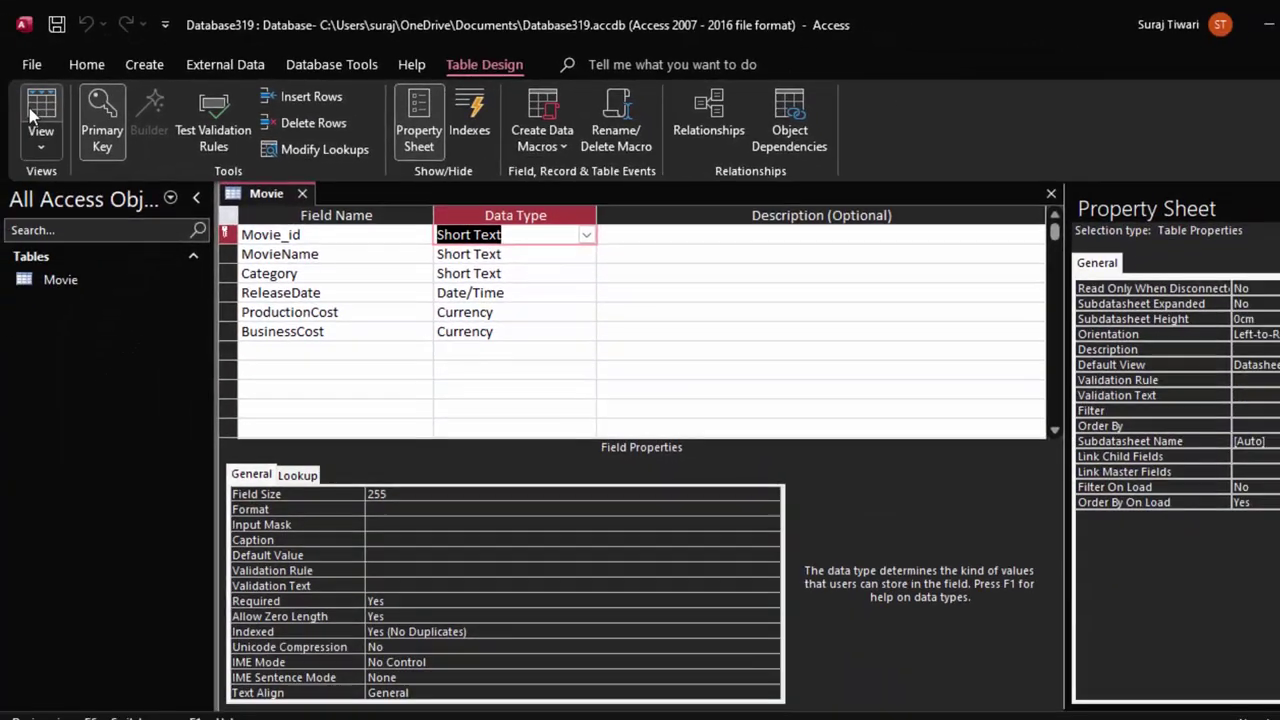
{"action": "left_click", "coordinate": [30, 117]}
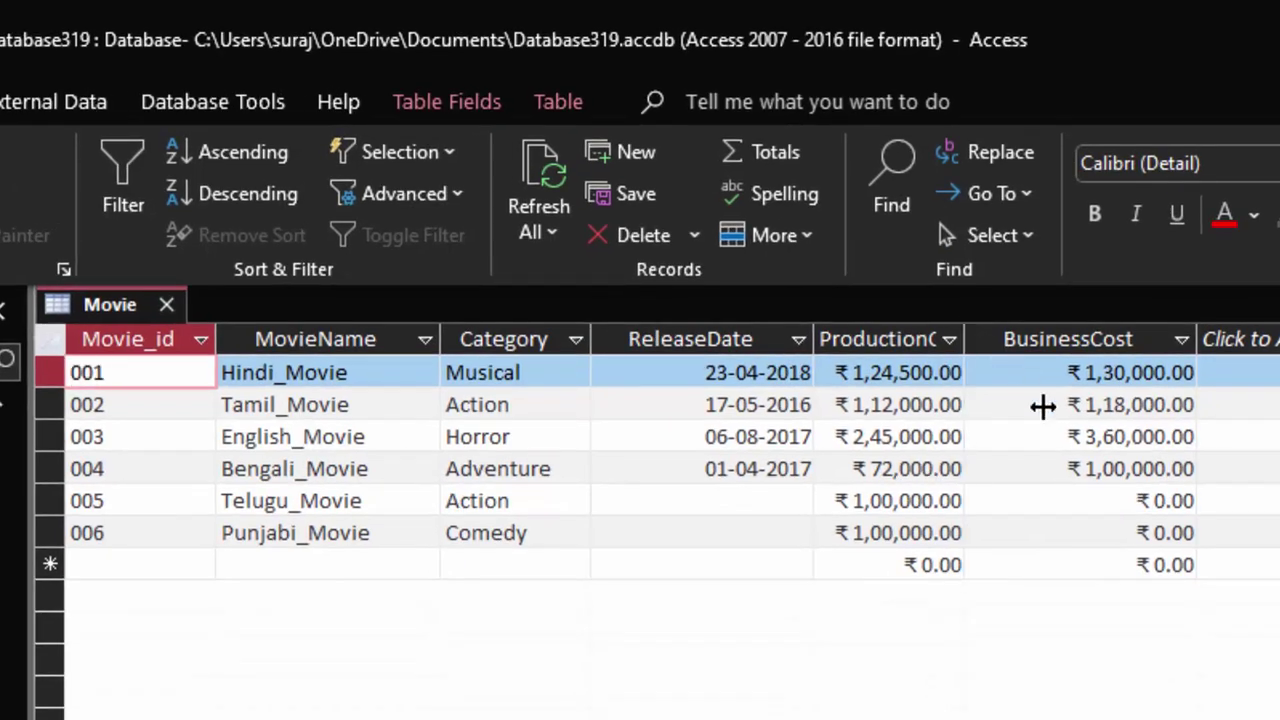
{"action": "left_click_drag", "start_coordinate": [970, 325], "coordinate": [1069, 430]}
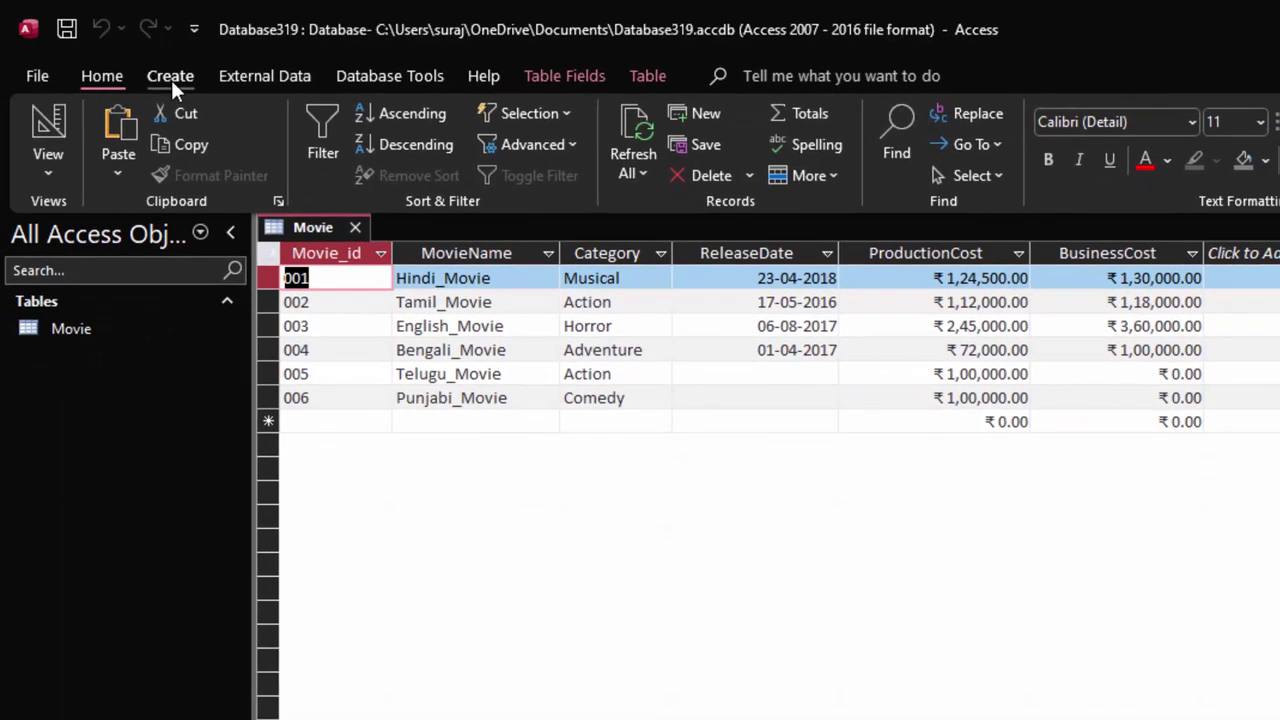
{"action": "left_click", "coordinate": [172, 80]}
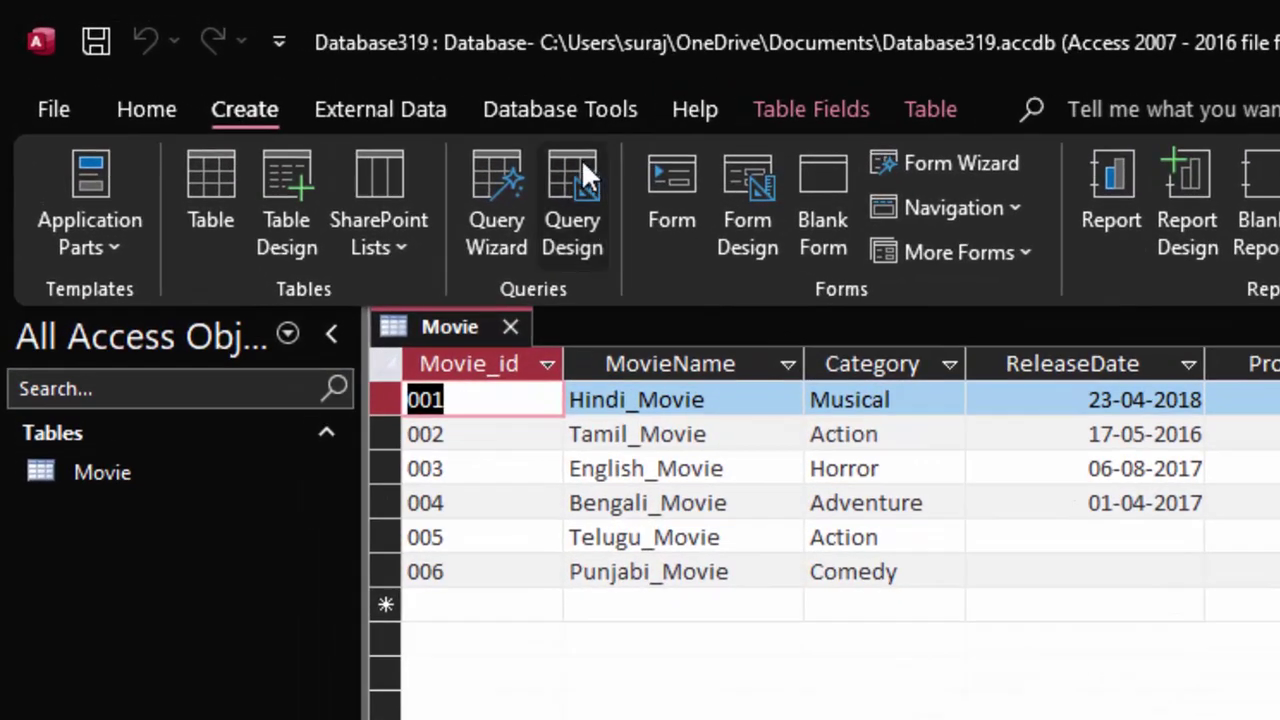
Start a new blank query in SQL view and delete the default SELECT; statement.
{"action": "left_click", "coordinate": [405, 125]}
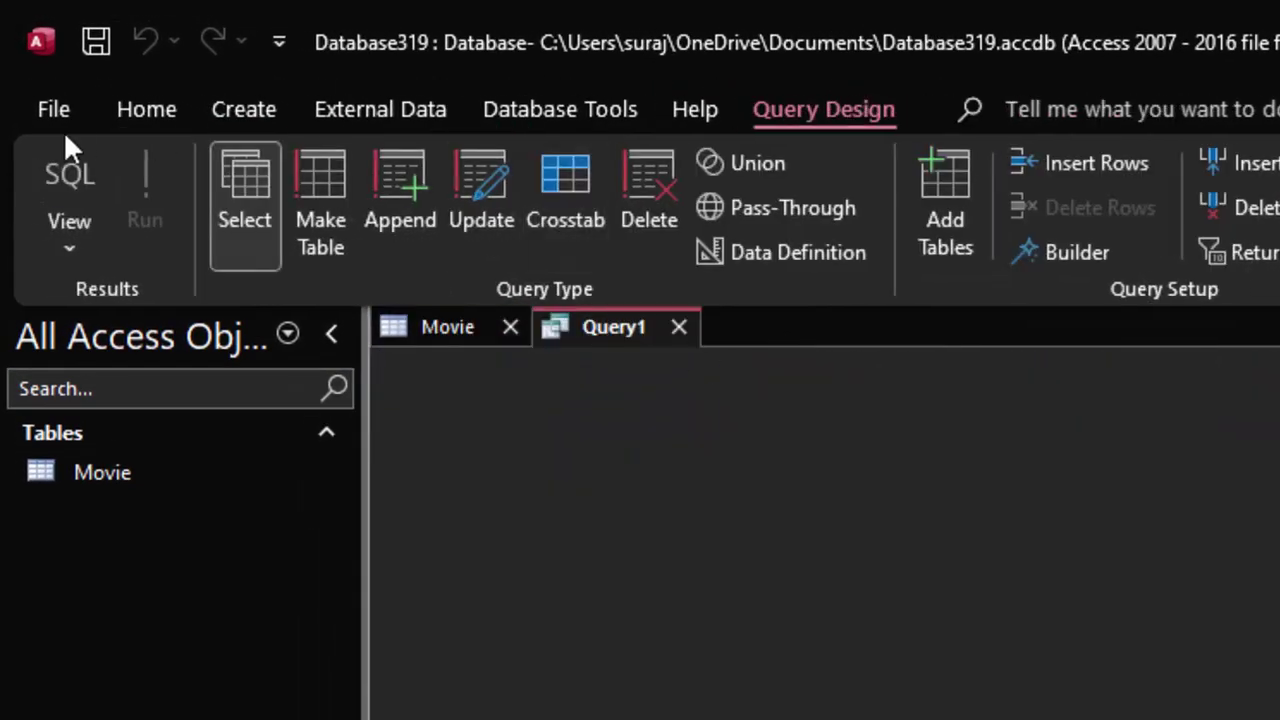
{"action": "left_click", "coordinate": [66, 175]}
{"action": "left_click", "coordinate": [459, 370]}
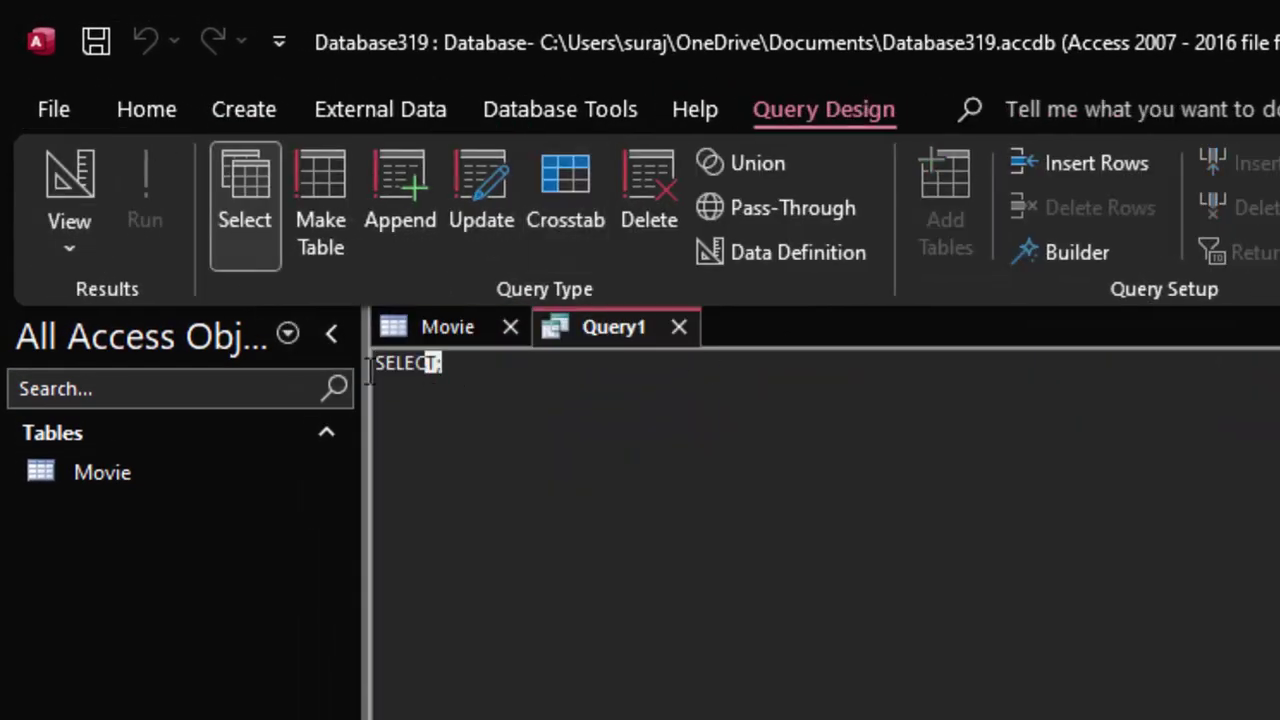
{"action": "left_click_drag", "start_coordinate": [459, 370], "coordinate": [368, 366]}
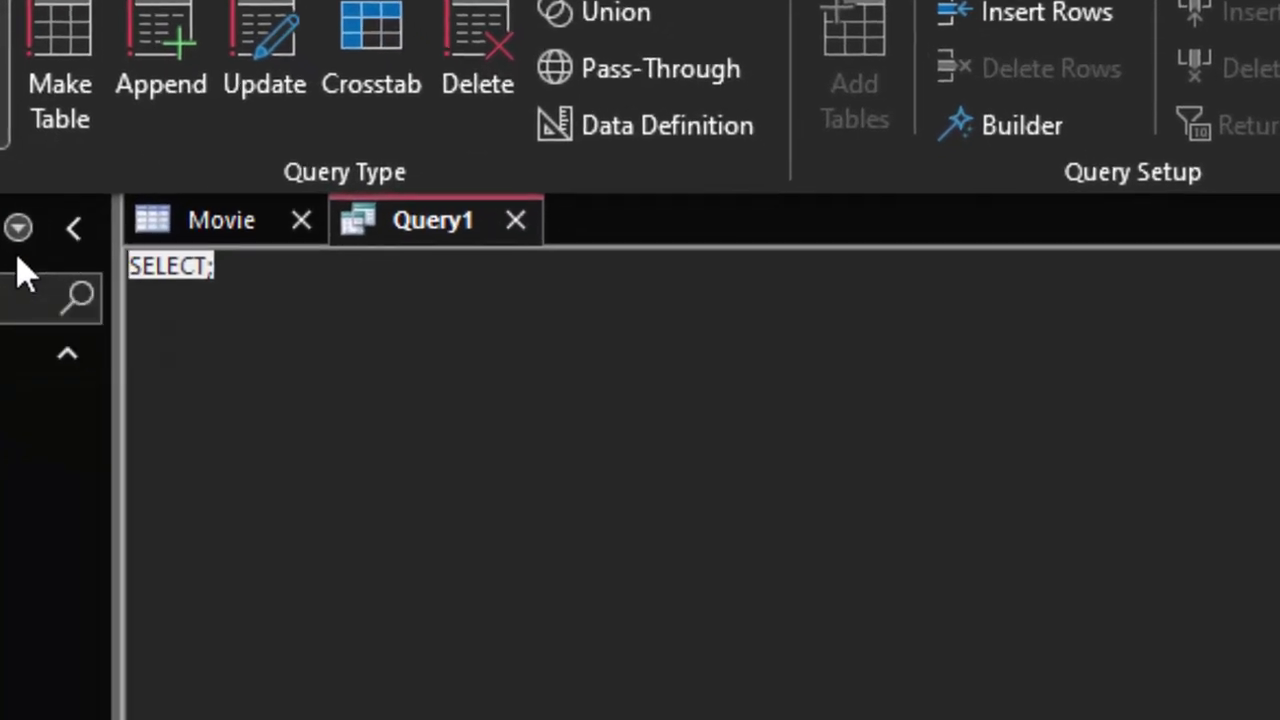
{"action": "key", "text": "Delete"}
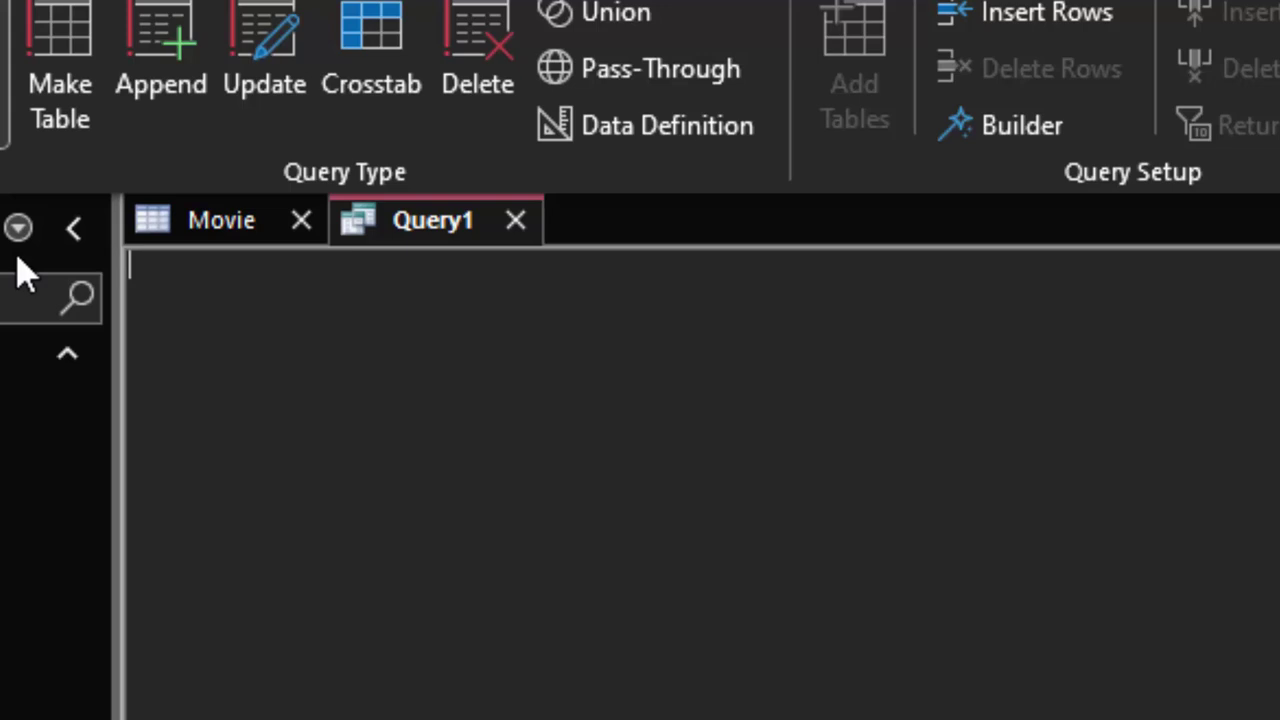
Type the statement 'select*from Movie'.
{"action": "type", "text": "sek"}
{"action": "key", "text": "BackSpace"}
{"action": "type", "text": "ec"}
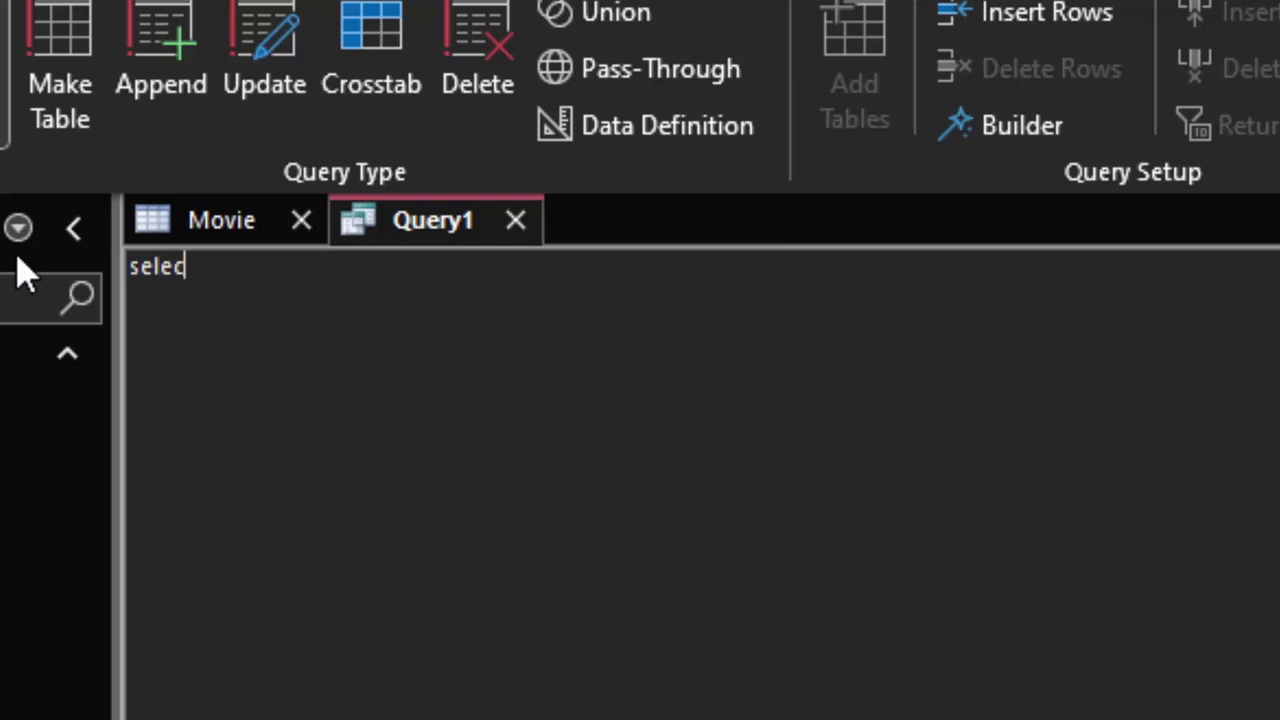
{"action": "type", "text": "t"}
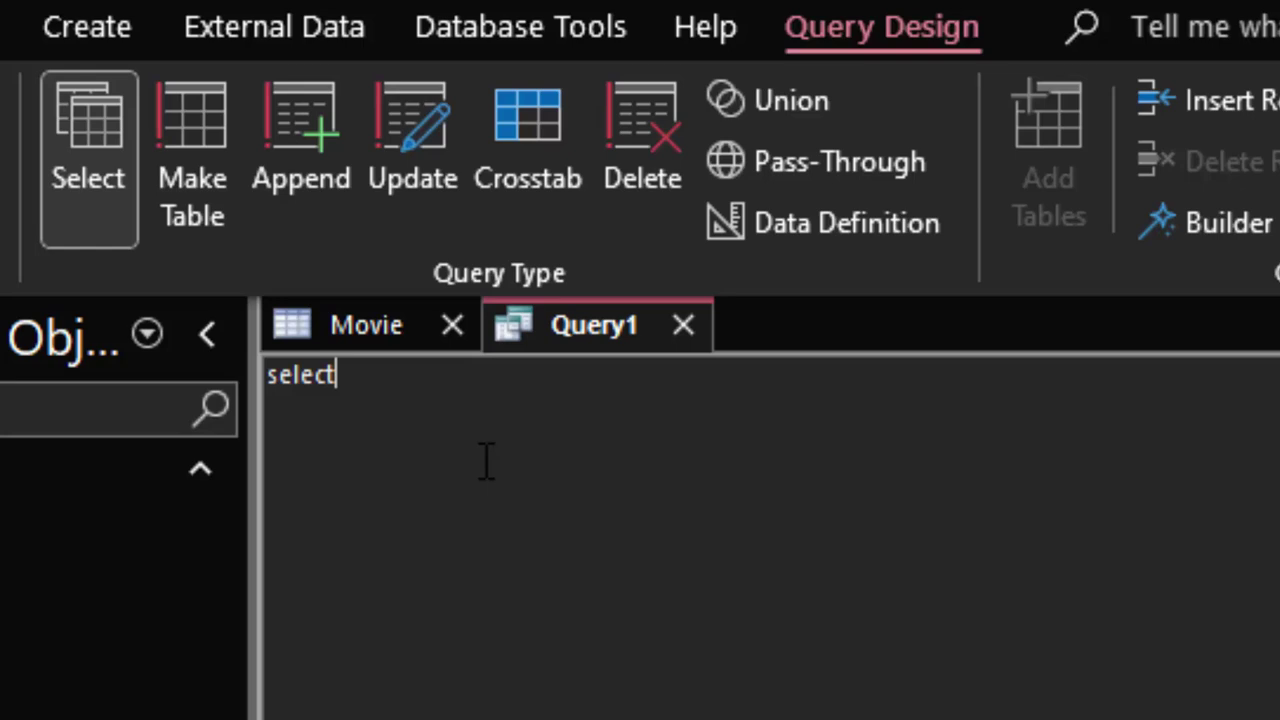
{"action": "type", "text": "*"}
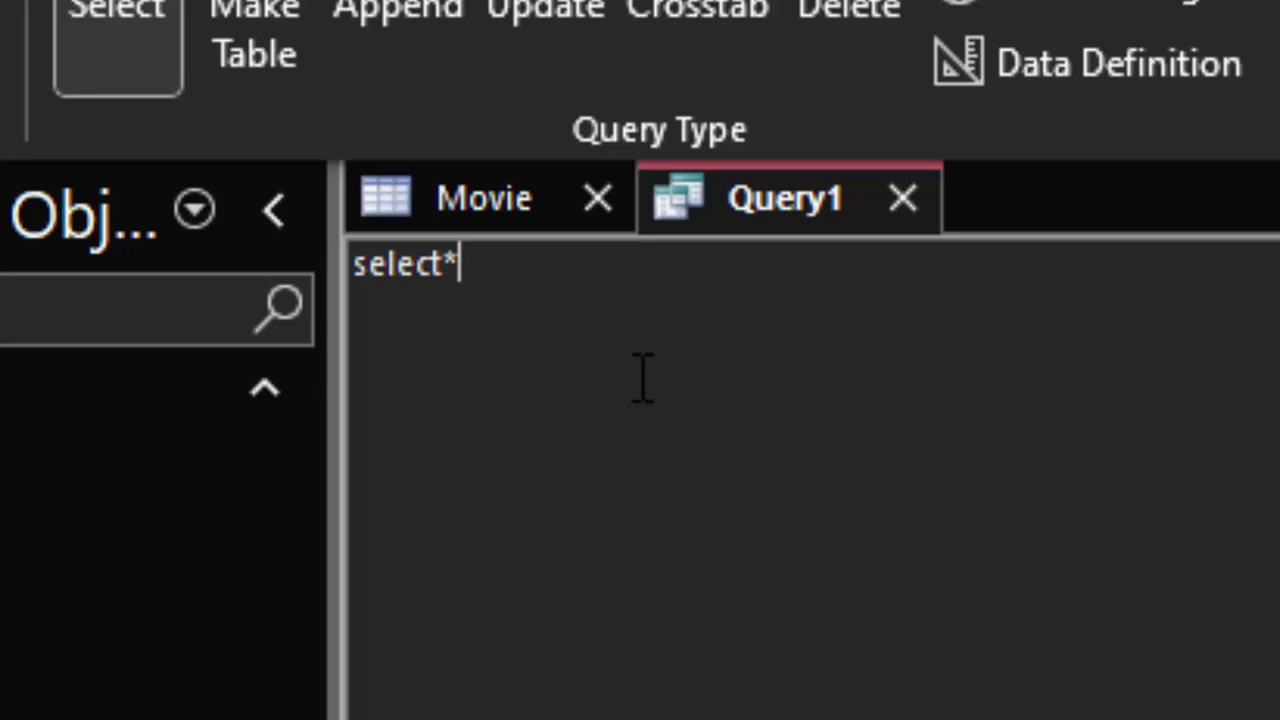
{"action": "type", "text": "from"}
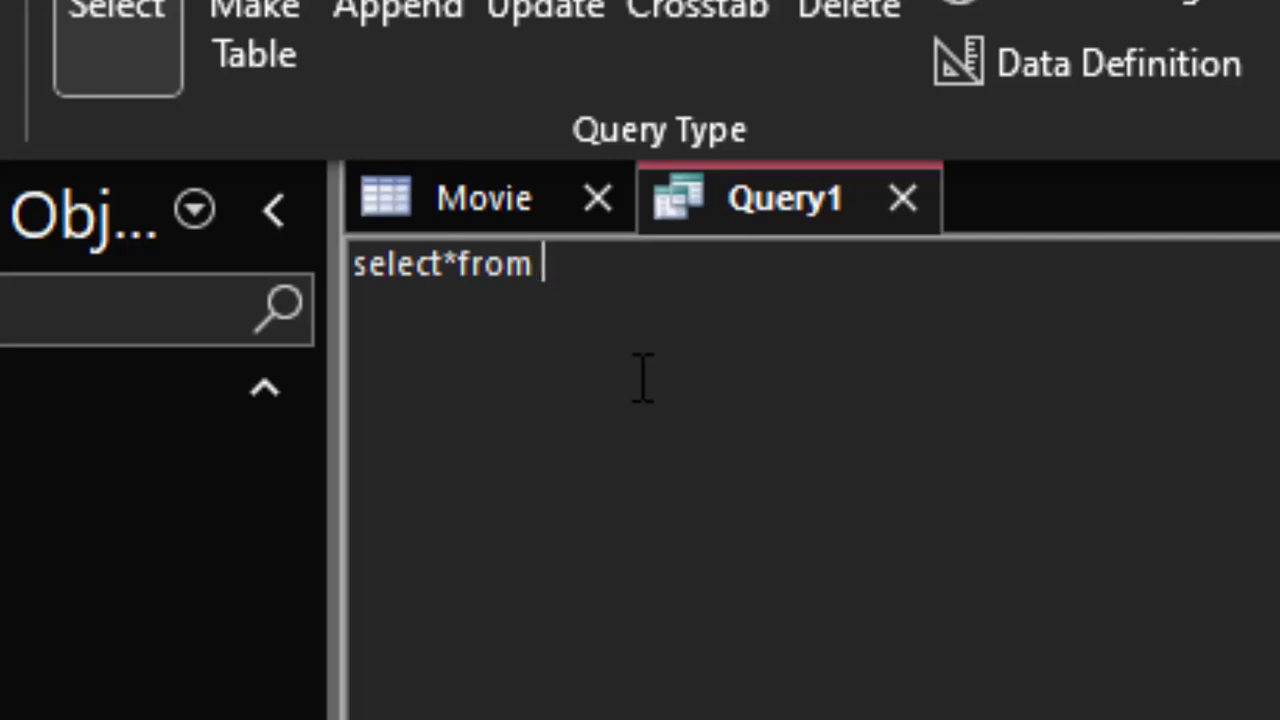
{"action": "type", "text": " Movi"}
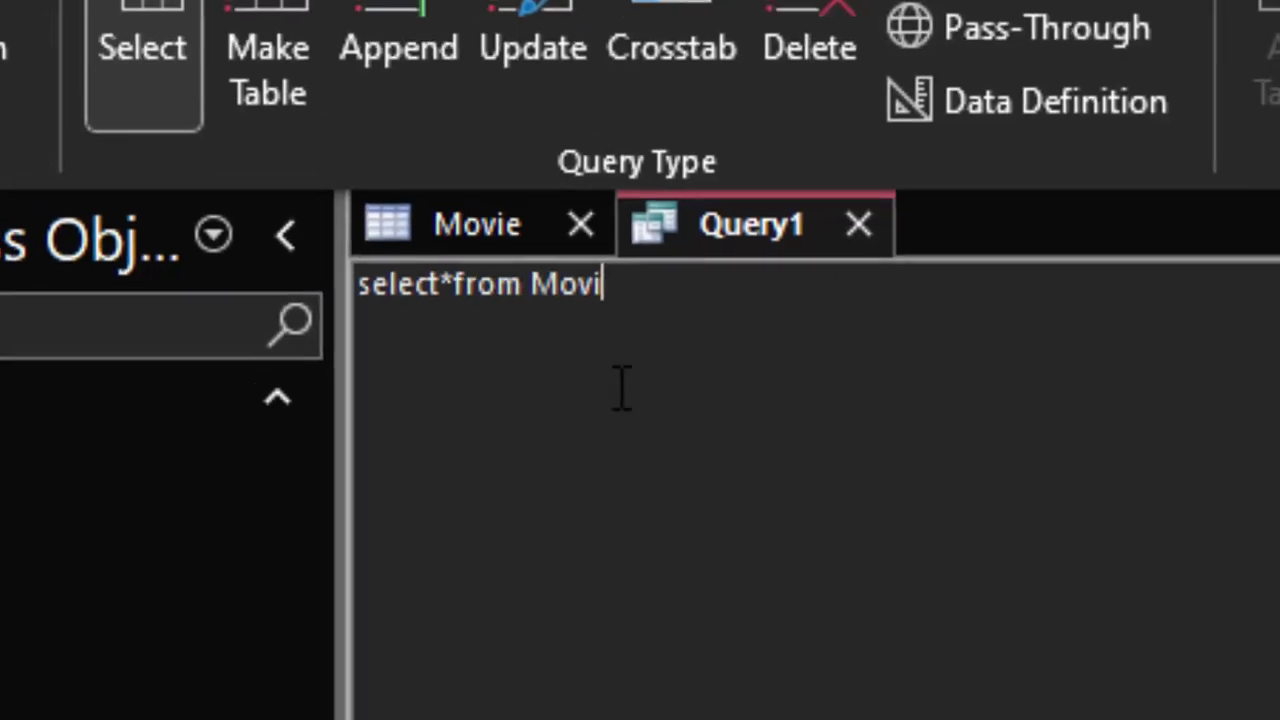
{"action": "type", "text": "e;"}
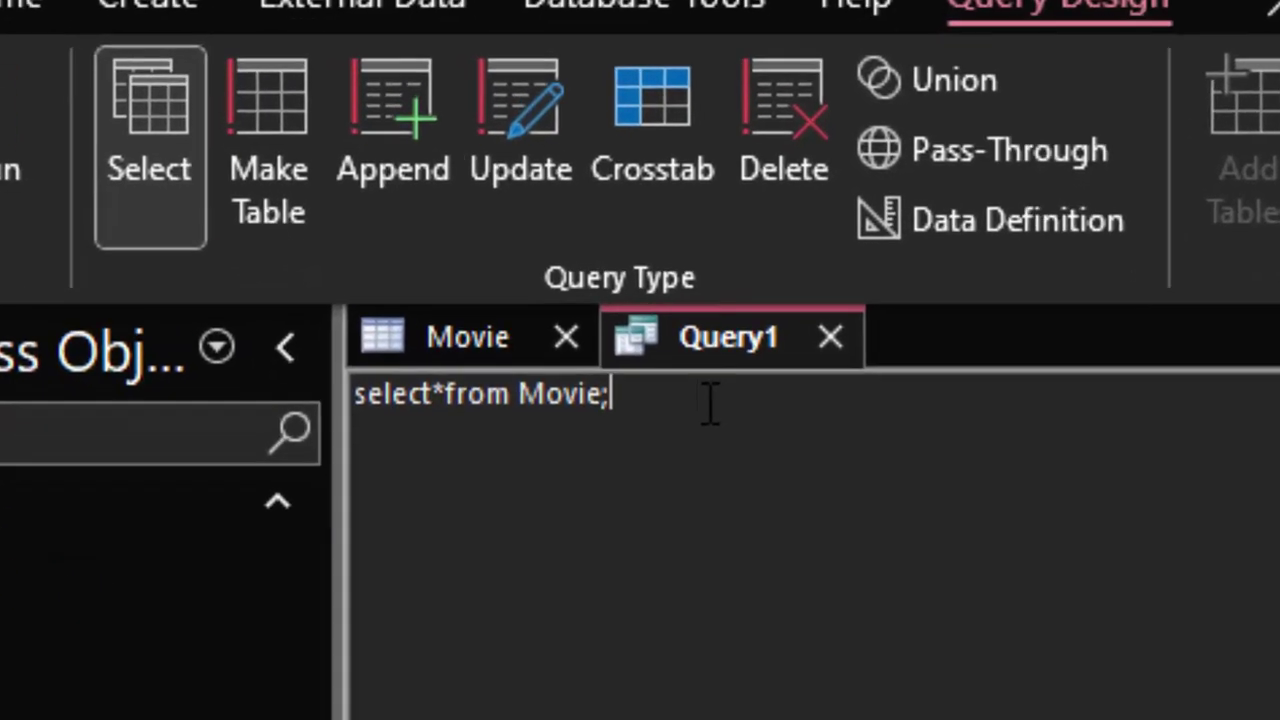
Run the select-all query and widen the ProductionCost column in its results.
{"action": "left_click_drag", "start_coordinate": [707, 462], "coordinate": [472, 460]}
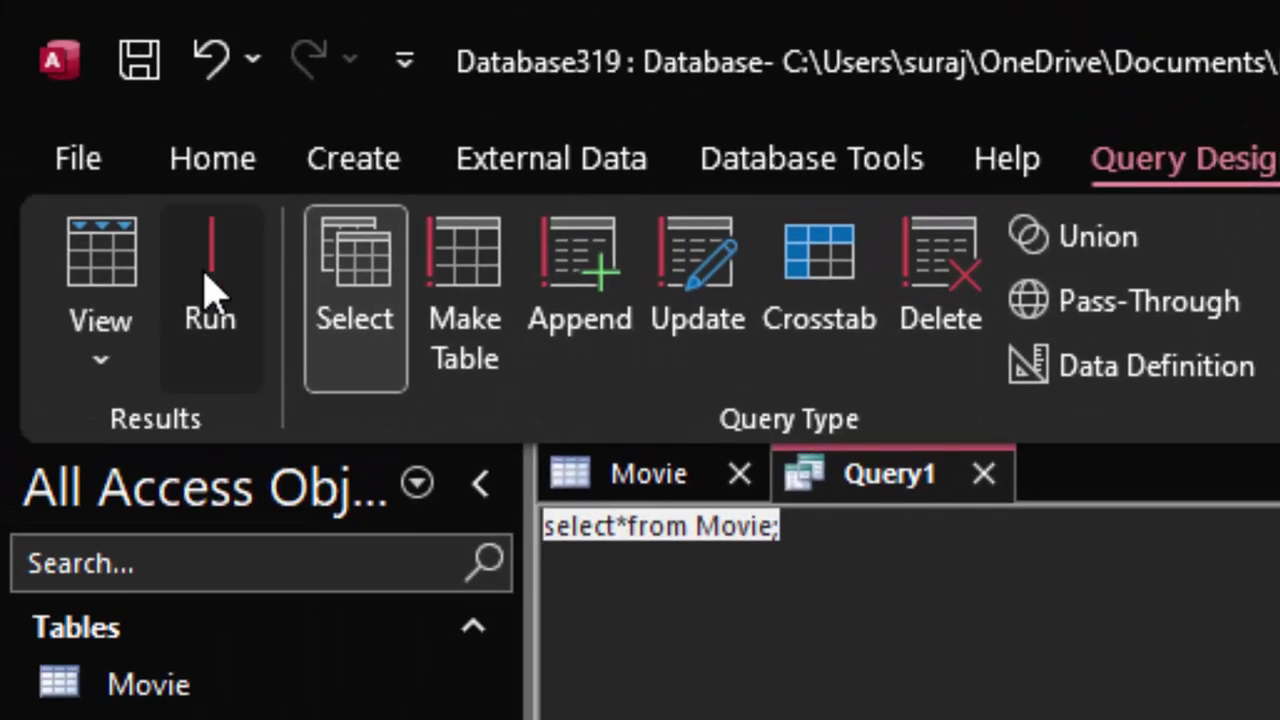
{"action": "left_click", "coordinate": [86, 204]}
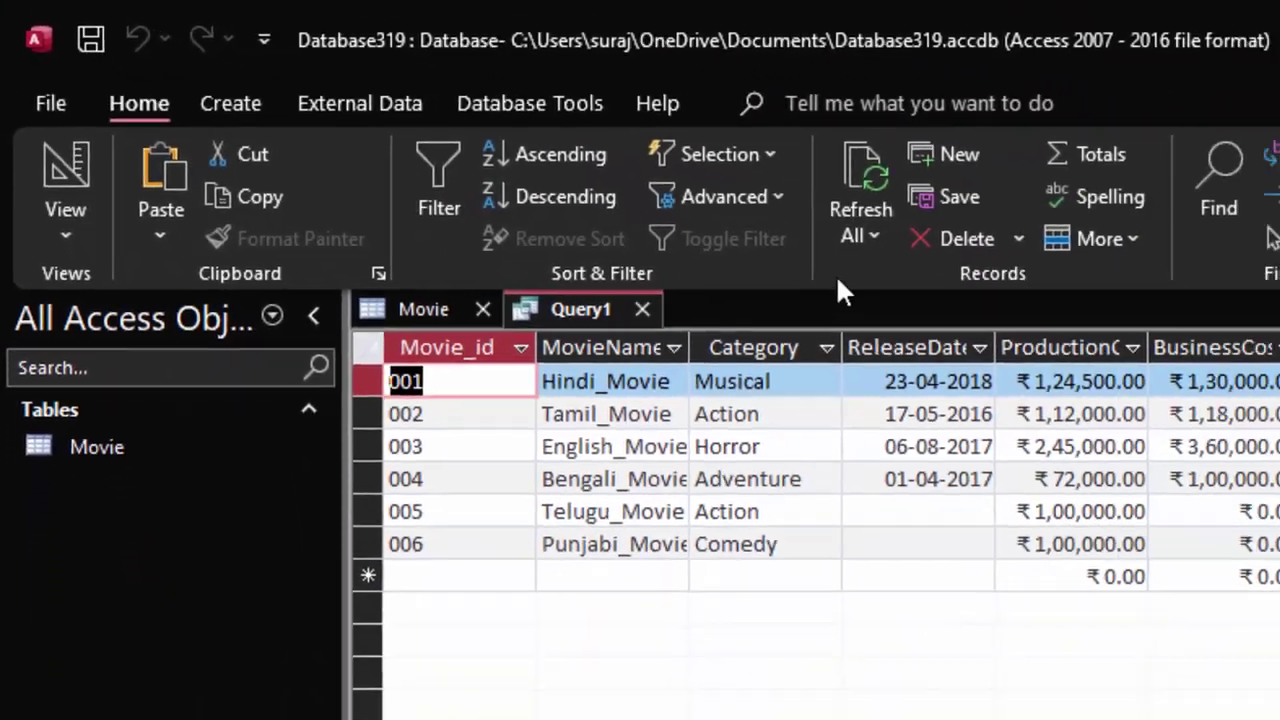
{"action": "left_click_drag", "start_coordinate": [1150, 348], "coordinate": [1220, 479]}
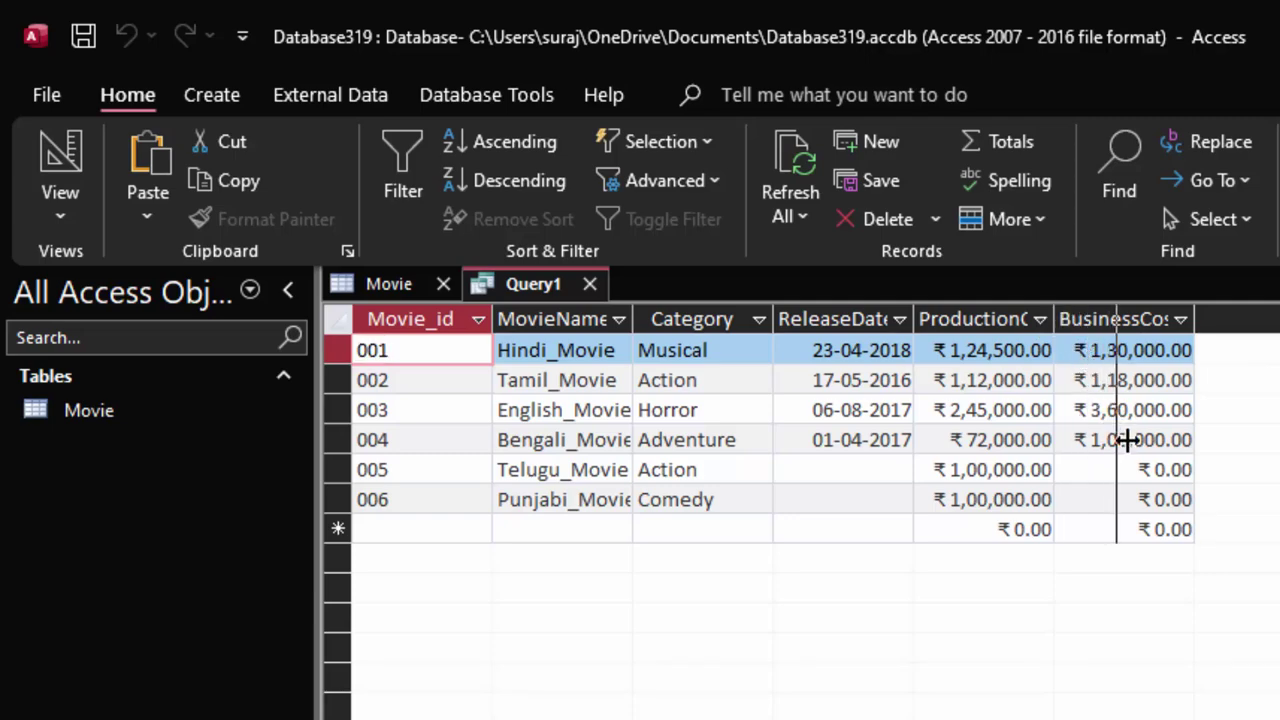
{"action": "left_click_drag", "start_coordinate": [1127, 440], "coordinate": [1131, 446]}
{"action": "left_click_drag", "start_coordinate": [642, 328], "coordinate": [740, 366]}
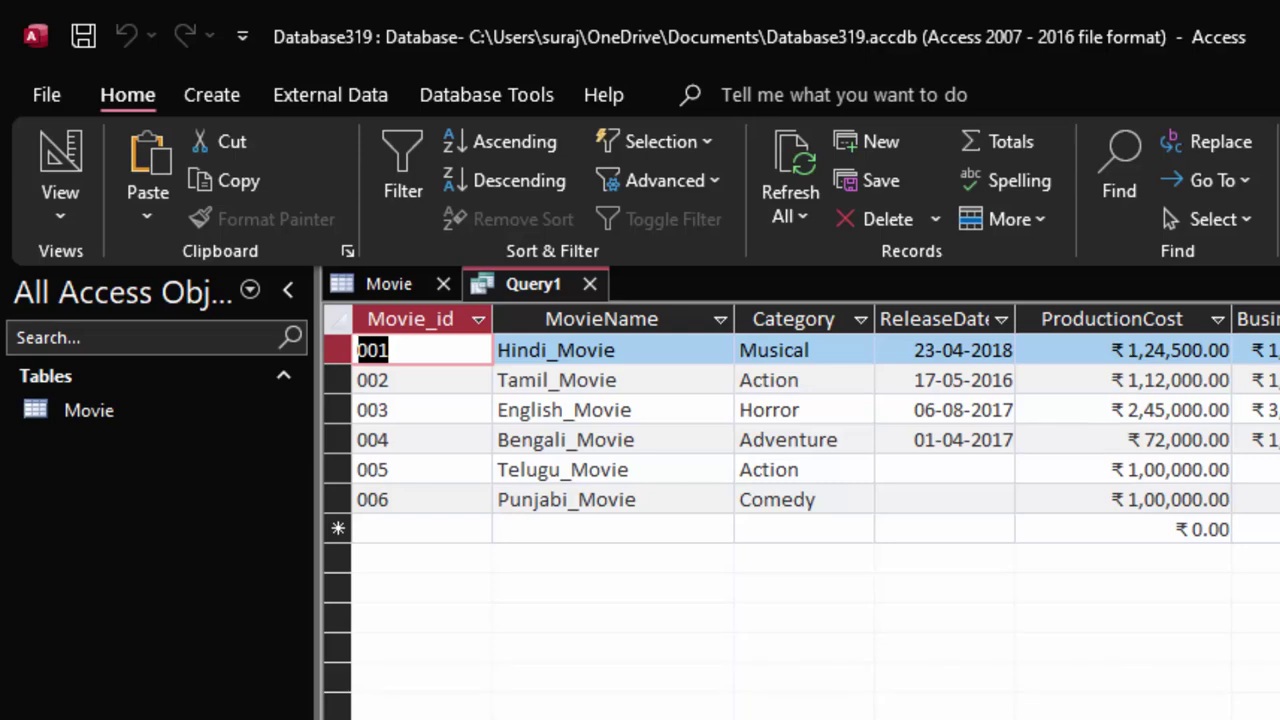
{"action": "left_click", "coordinate": [375, 350]}
{"action": "double_click", "coordinate": [445, 348]}
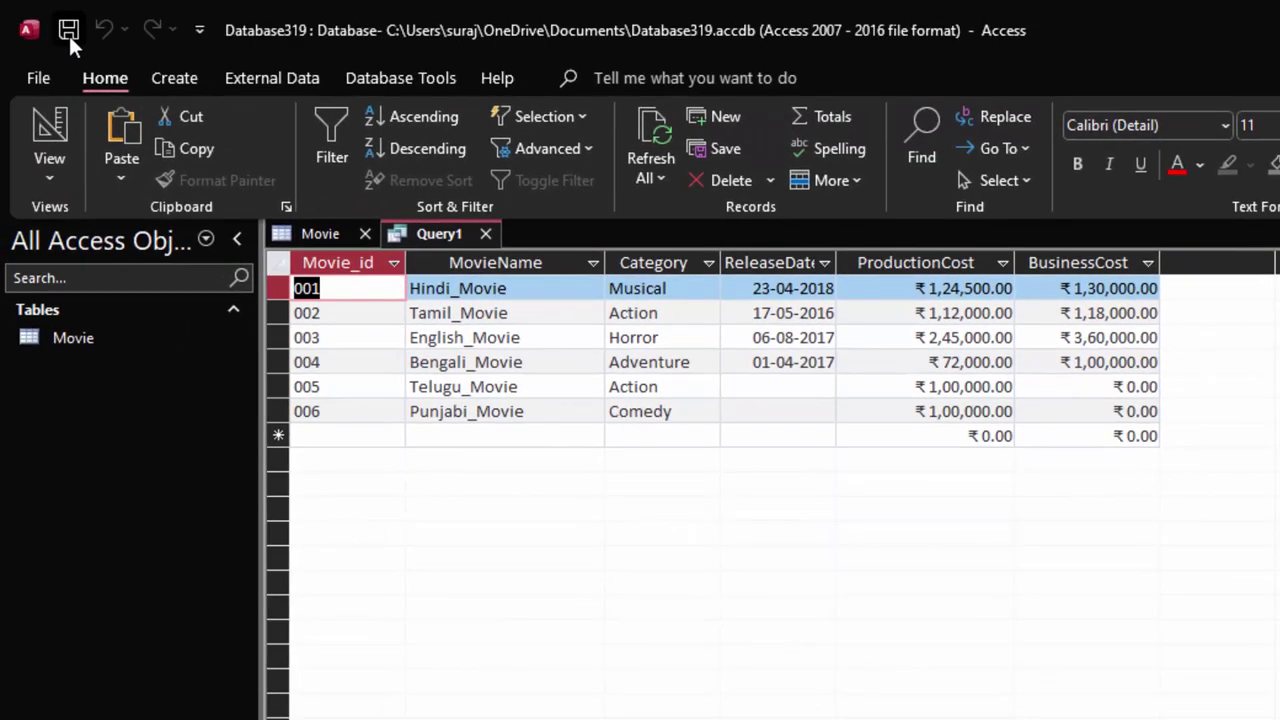
Save the query as Query1 and close it.
{"action": "left_click", "coordinate": [68, 31]}
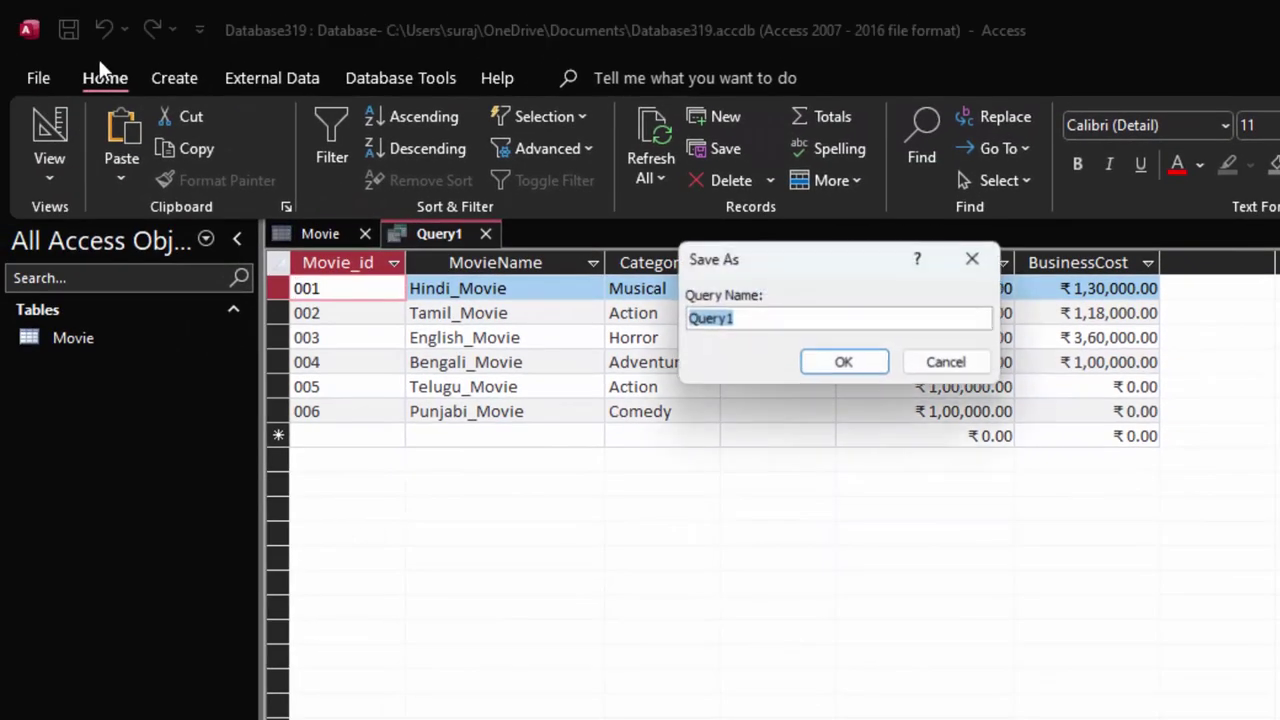
{"action": "left_click", "coordinate": [857, 362]}
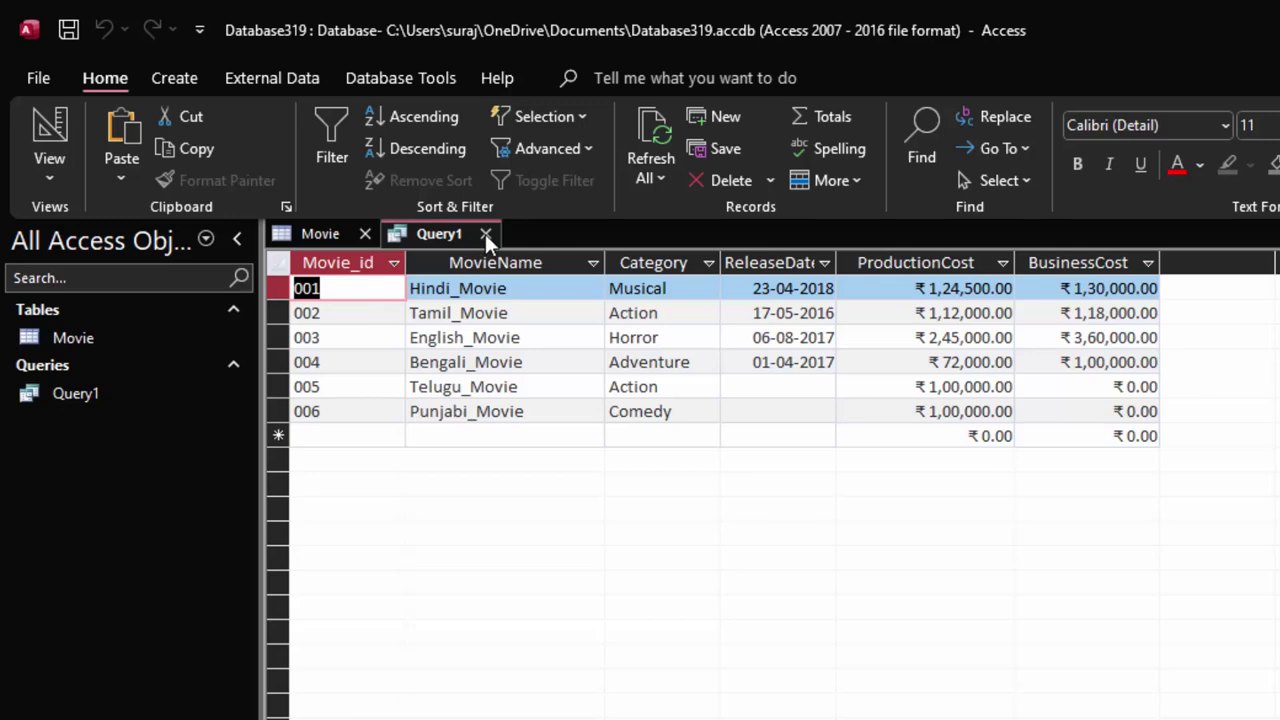
{"action": "left_click", "coordinate": [485, 234]}
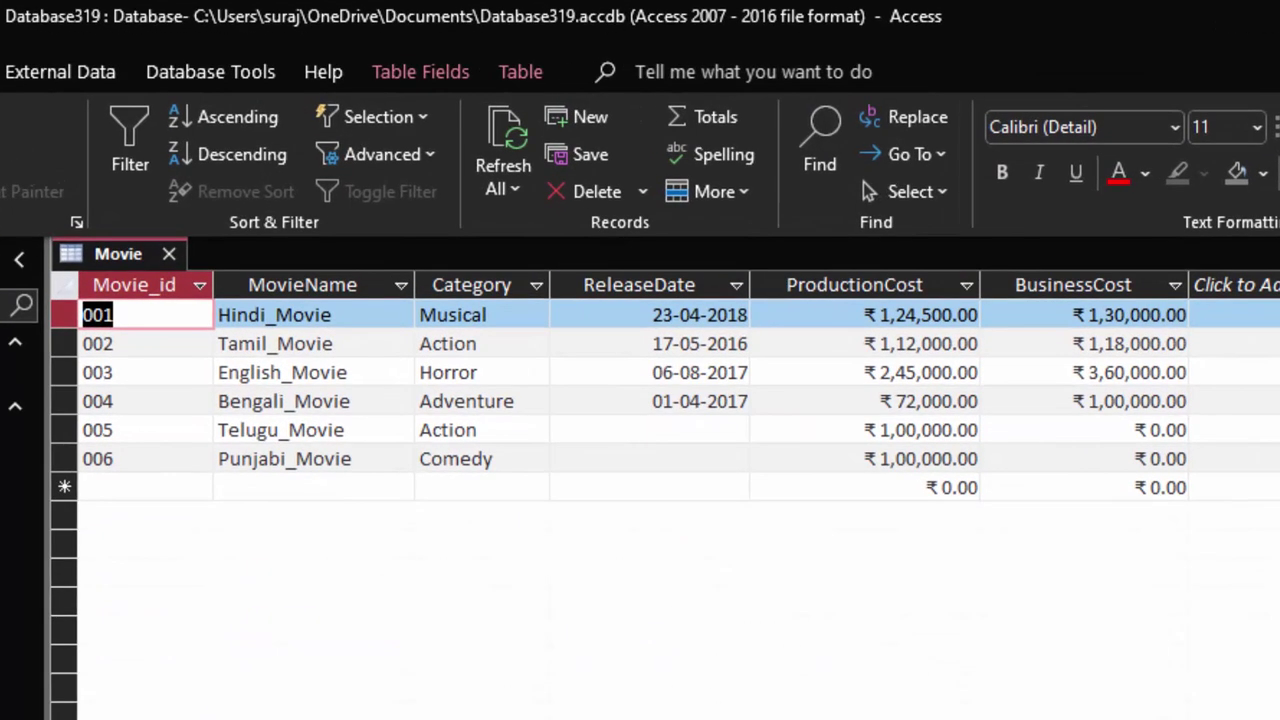
Create a new query in SQL view and remove the semicolon after the default SELECT.
{"action": "left_click", "coordinate": [8, 72]}
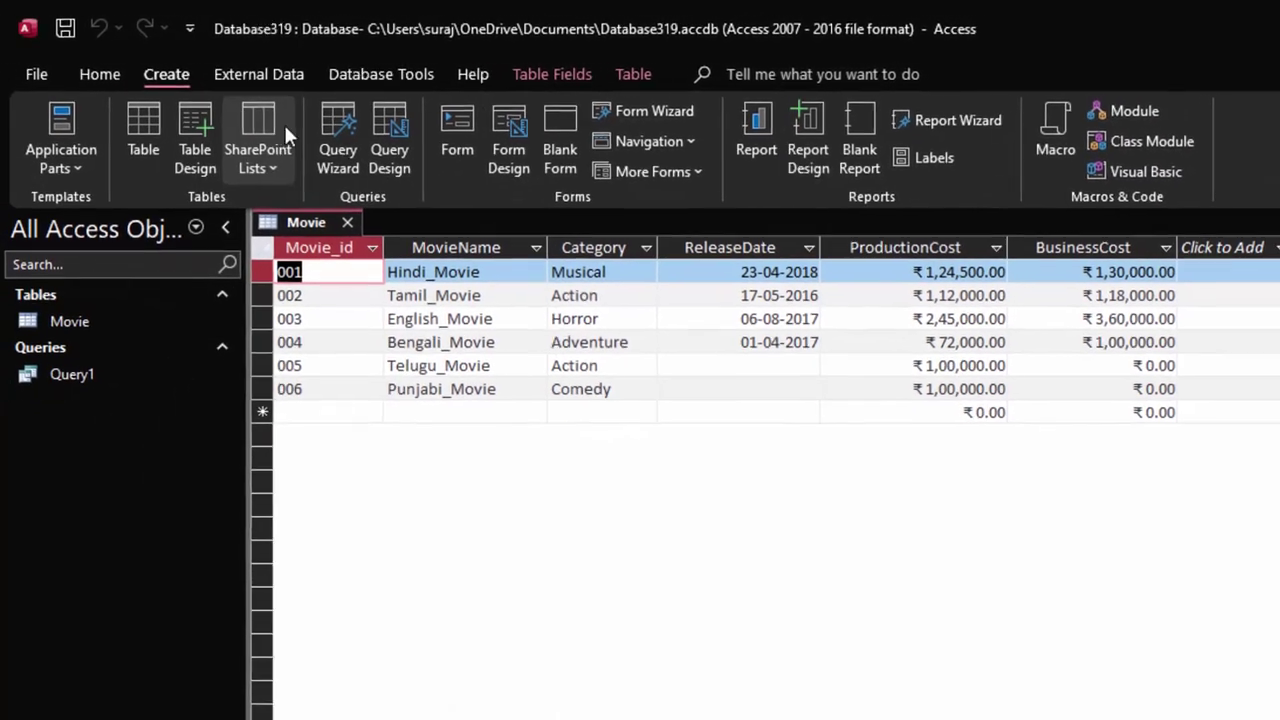
{"action": "left_click", "coordinate": [370, 125]}
{"action": "left_click", "coordinate": [50, 118]}
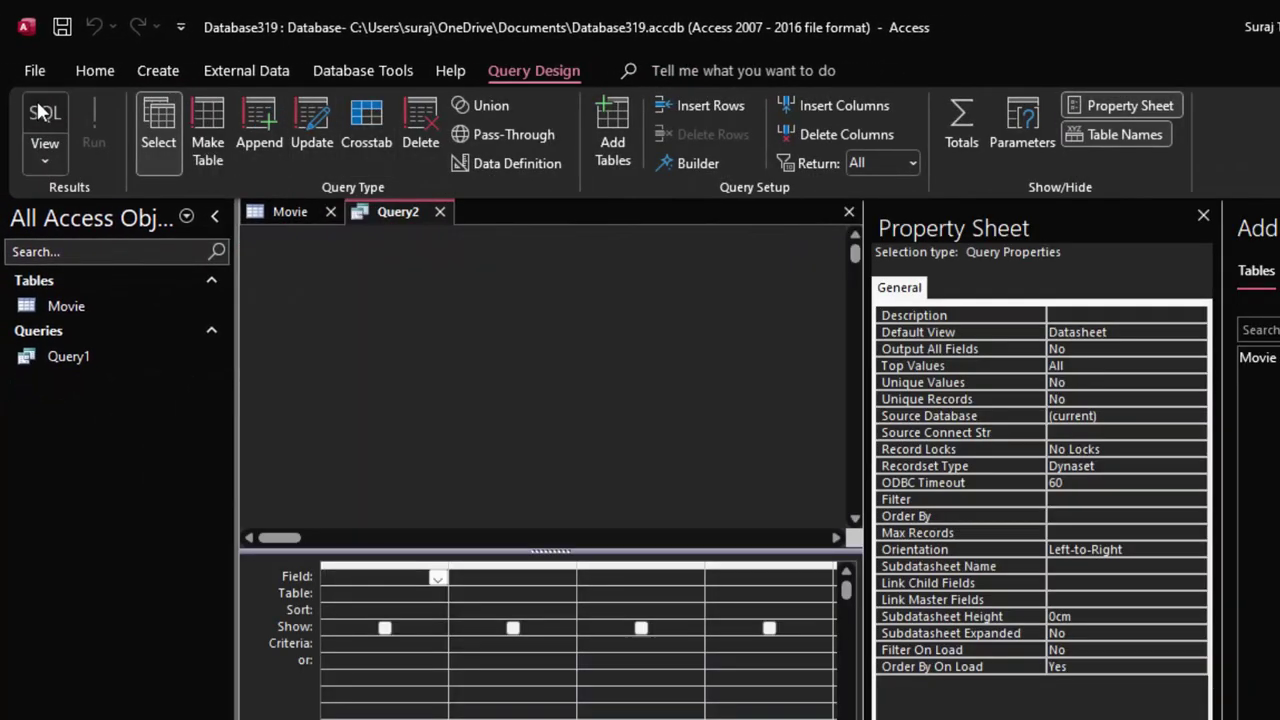
{"action": "left_click", "coordinate": [320, 246]}
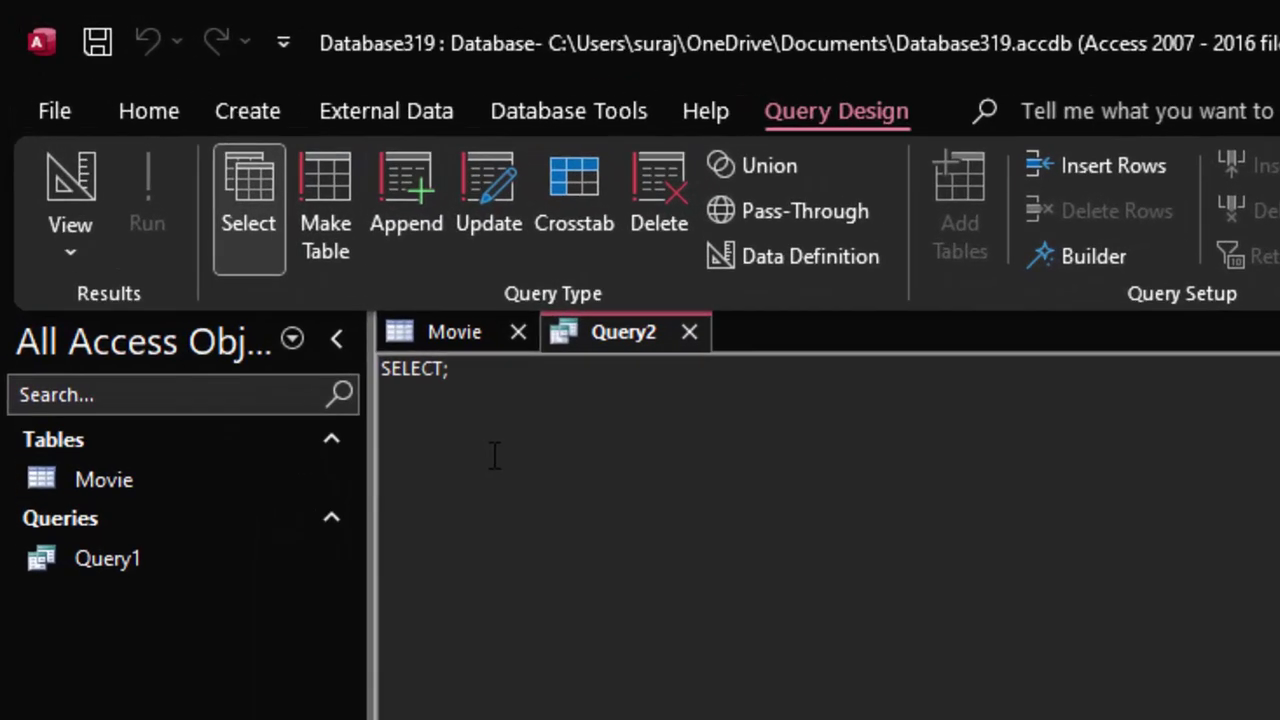
{"action": "key", "text": "BackSpace"}
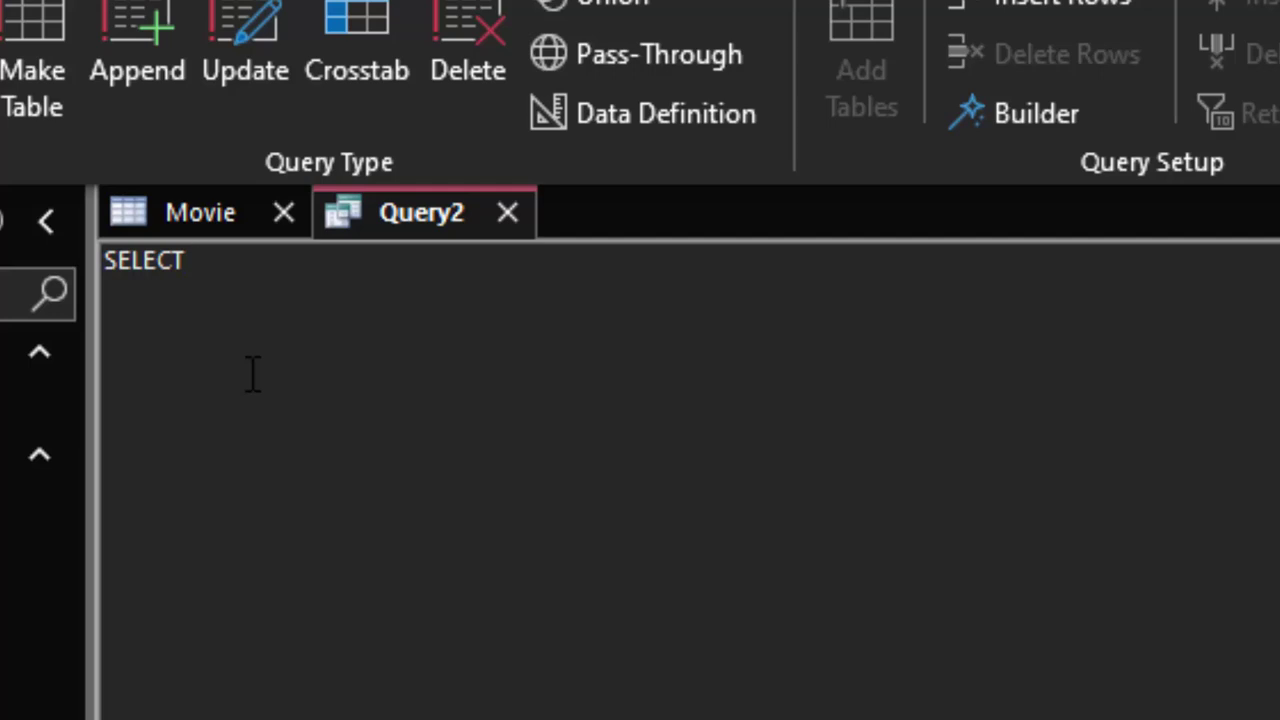
Type 'Movier_id,' after SELECT, checking the Movie table's column names.
{"action": "type", "text": " Movi"}
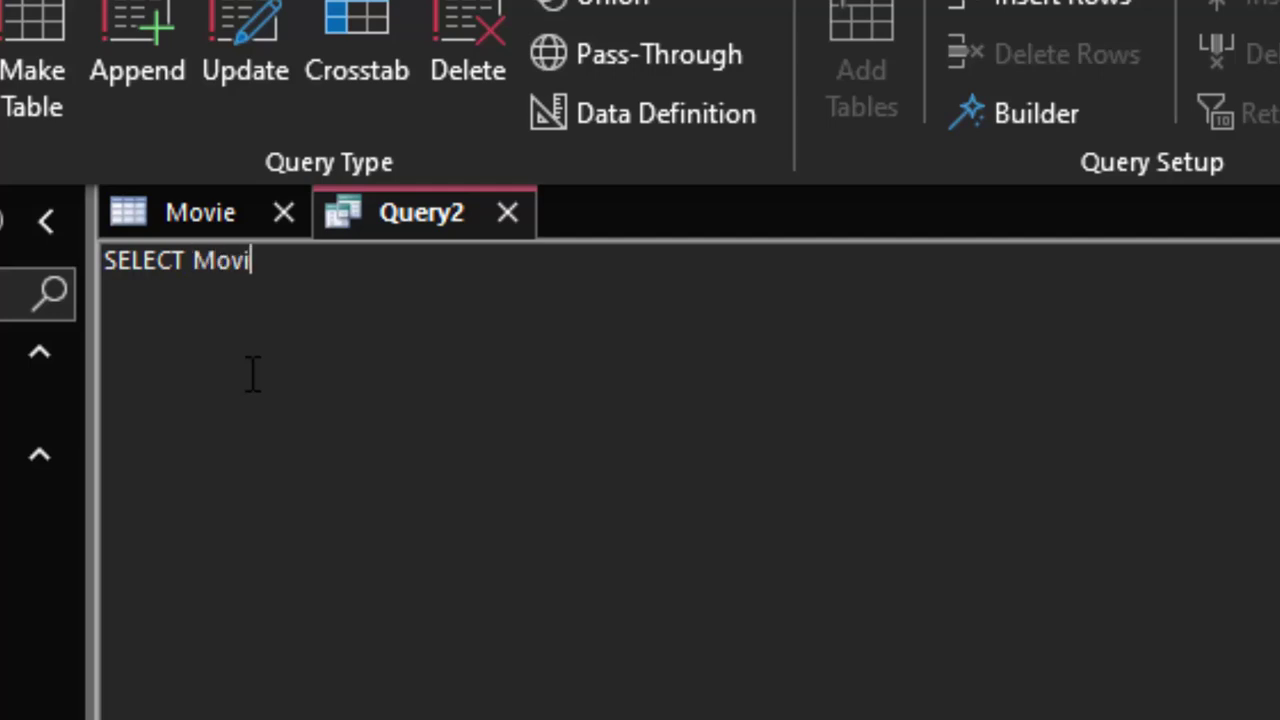
{"action": "type", "text": "er_i"}
{"action": "left_click", "coordinate": [205, 214]}
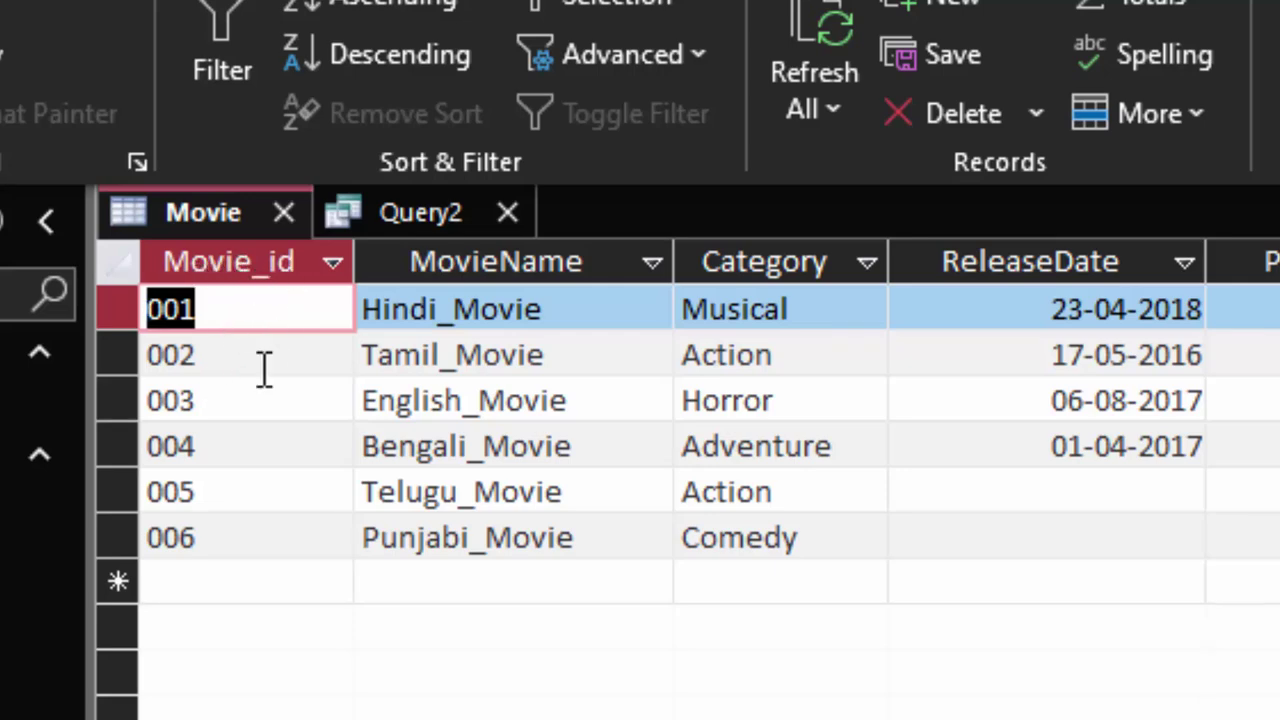
{"action": "left_click", "coordinate": [410, 213]}
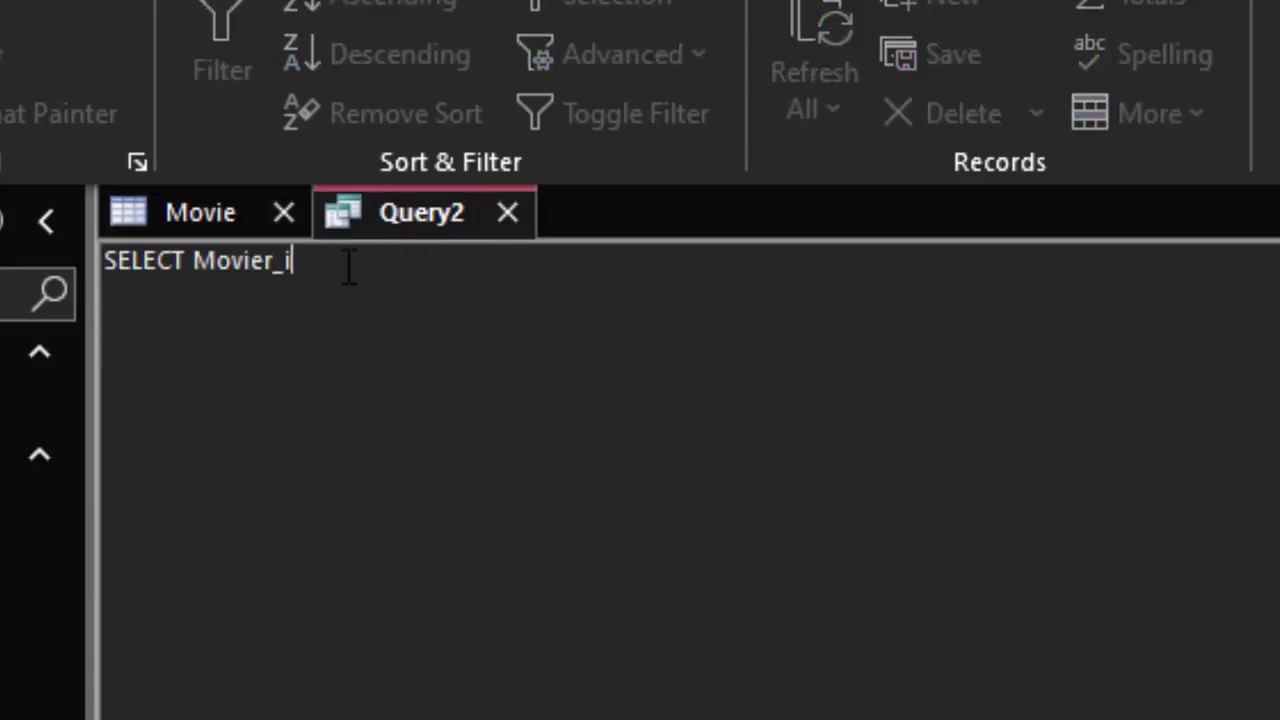
{"action": "type", "text": "d"}
{"action": "type", "text": ","}
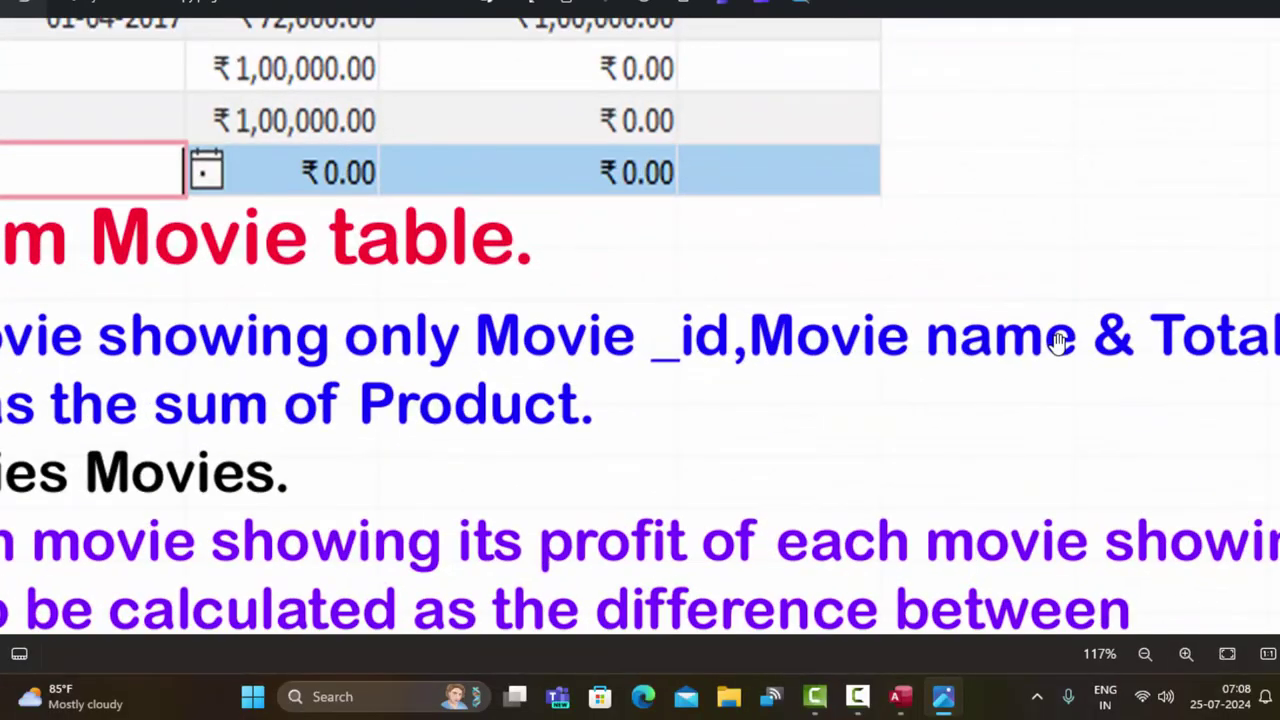
{"action": "scroll", "coordinate": [1058, 342], "scroll_direction": "down", "scroll_amount": 3}
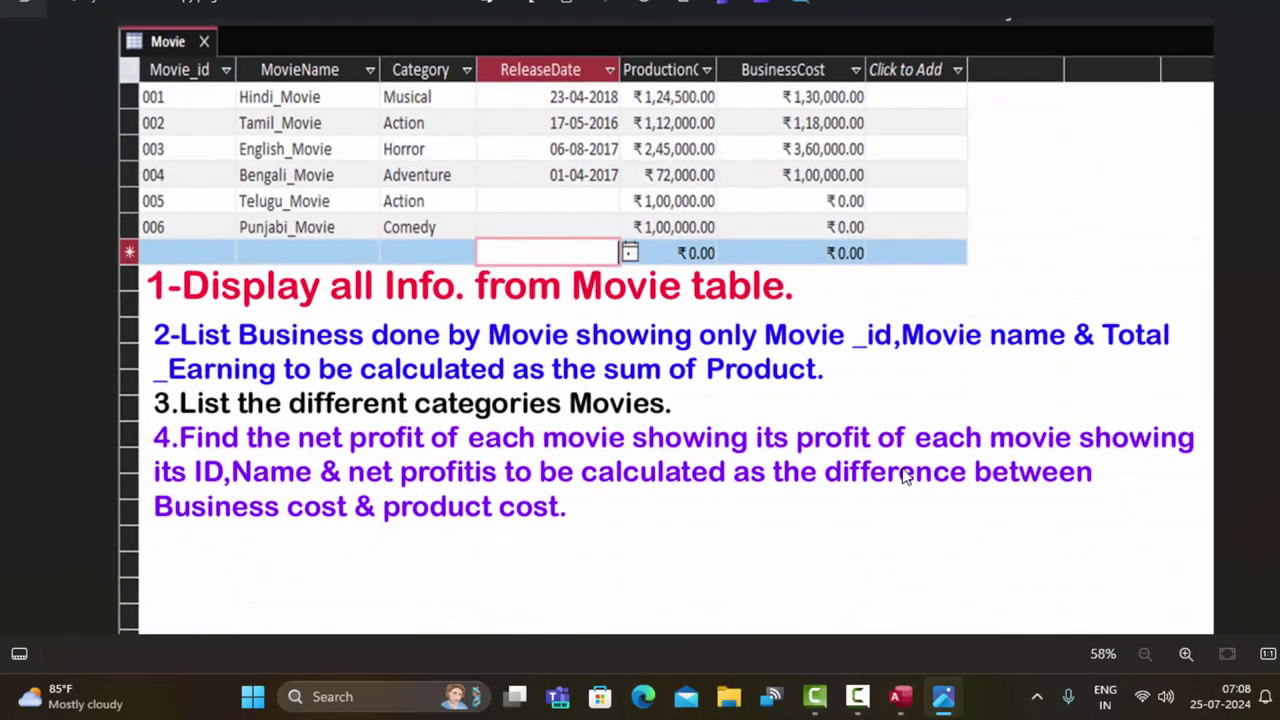
{"action": "left_click", "coordinate": [900, 696]}
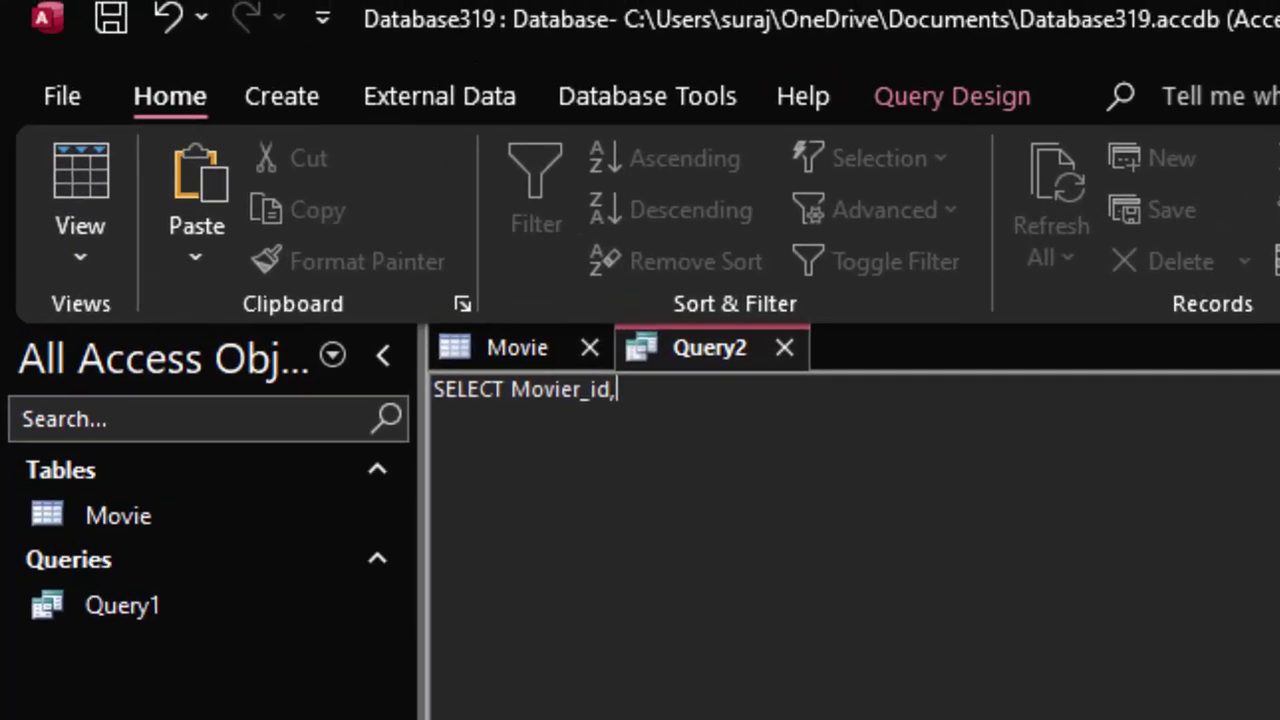
Type 'MovieName,' after 'Movier_id,' in Query2's SELECT list, fixing the typos.
{"action": "type", "text": "Mo"}
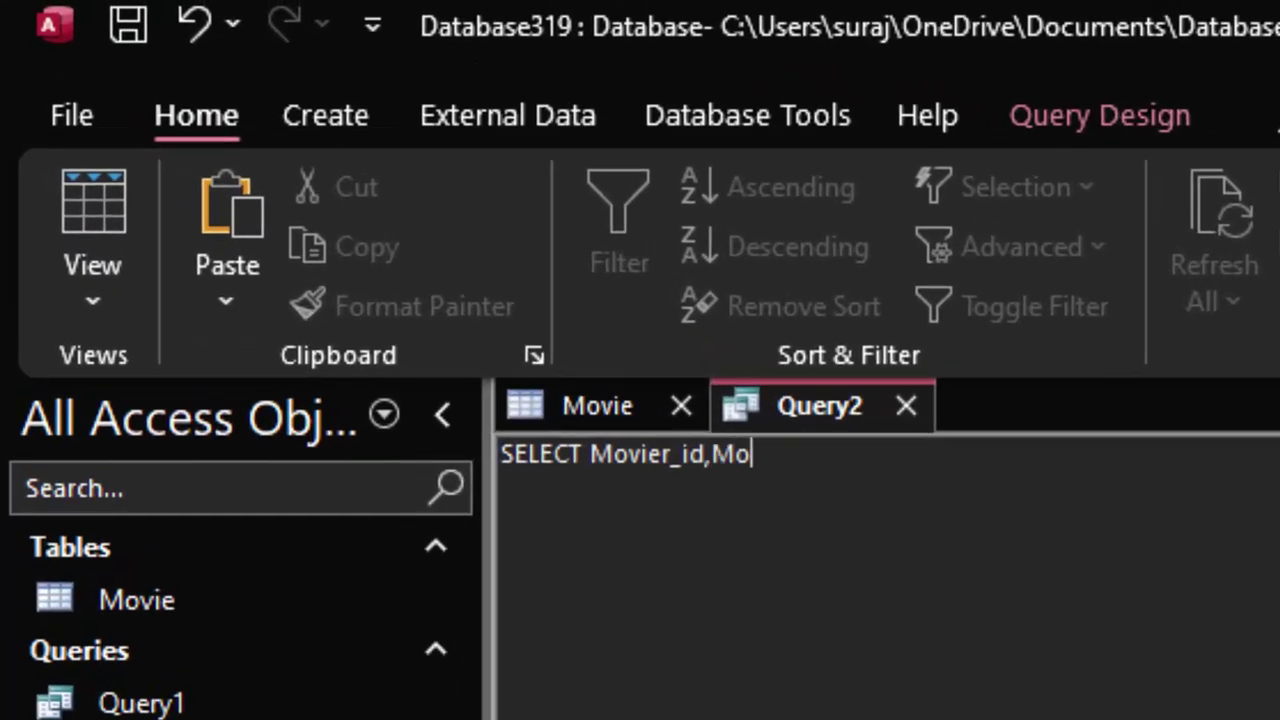
{"action": "type", "text": "vier_"}
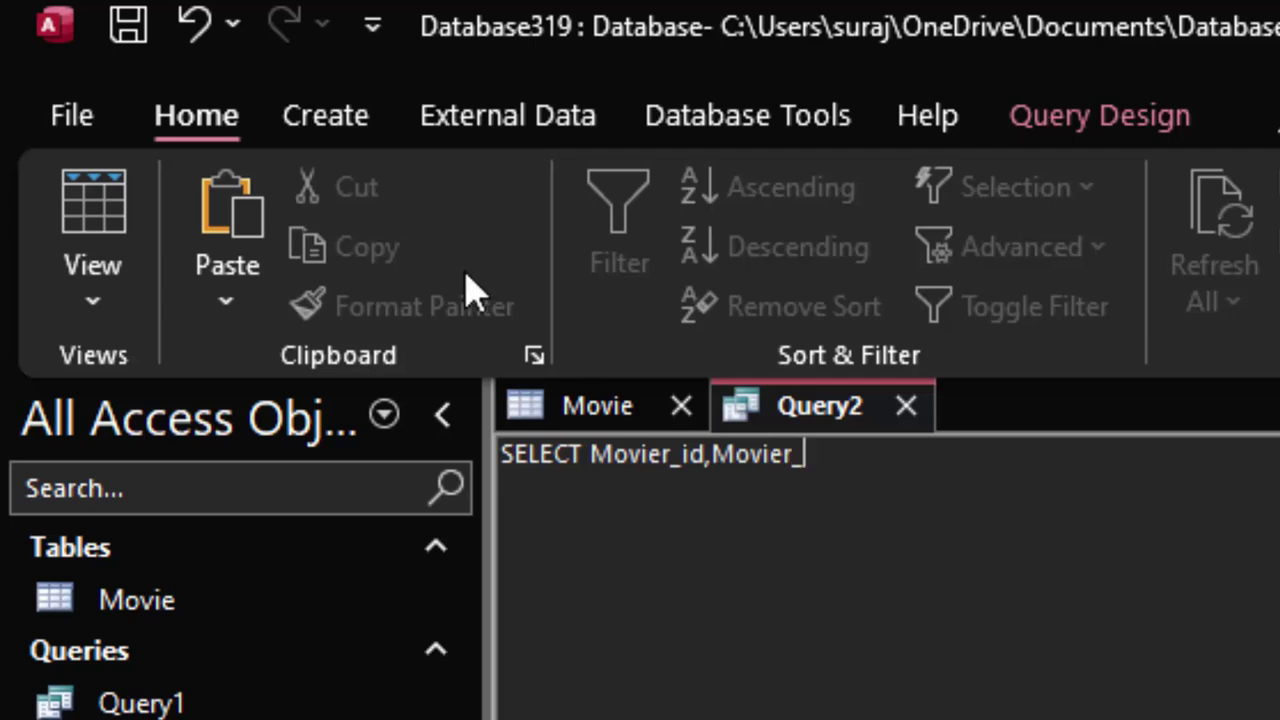
{"action": "left_click", "coordinate": [620, 410]}
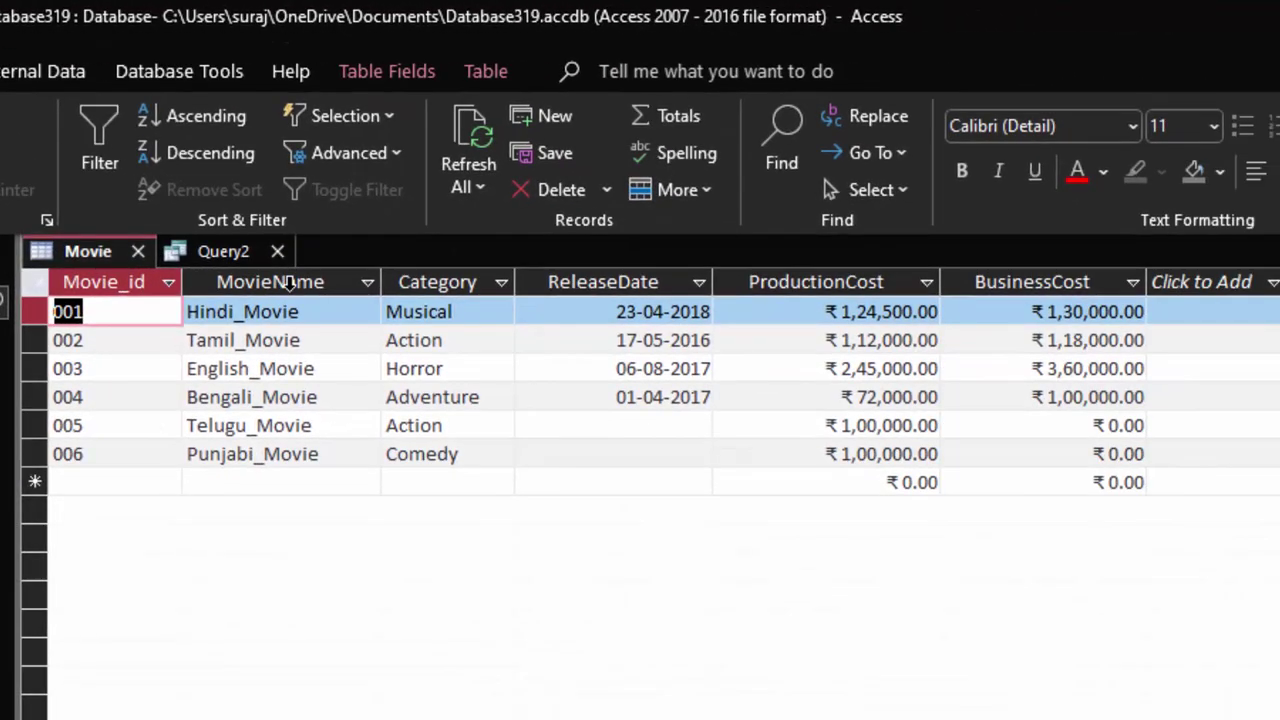
{"action": "left_click", "coordinate": [226, 252]}
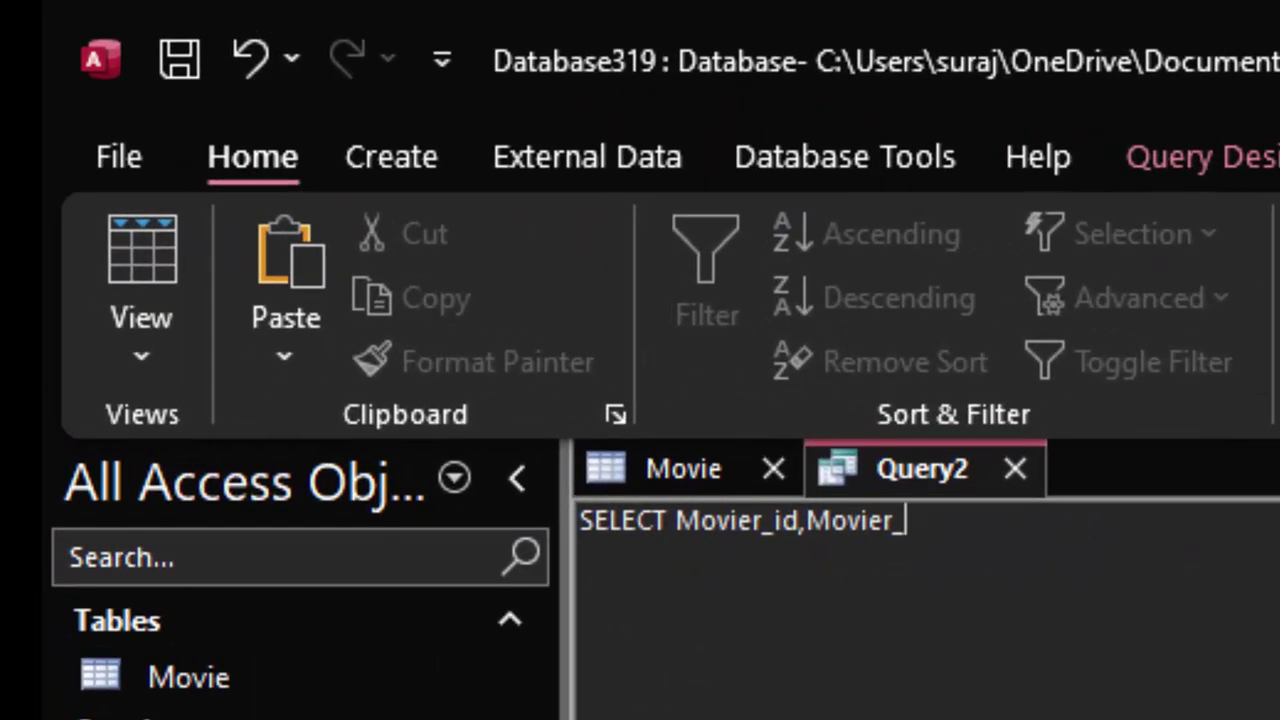
{"action": "key", "text": "BackSpace"}
{"action": "type", "text": "Na"}
{"action": "type", "text": "me"}
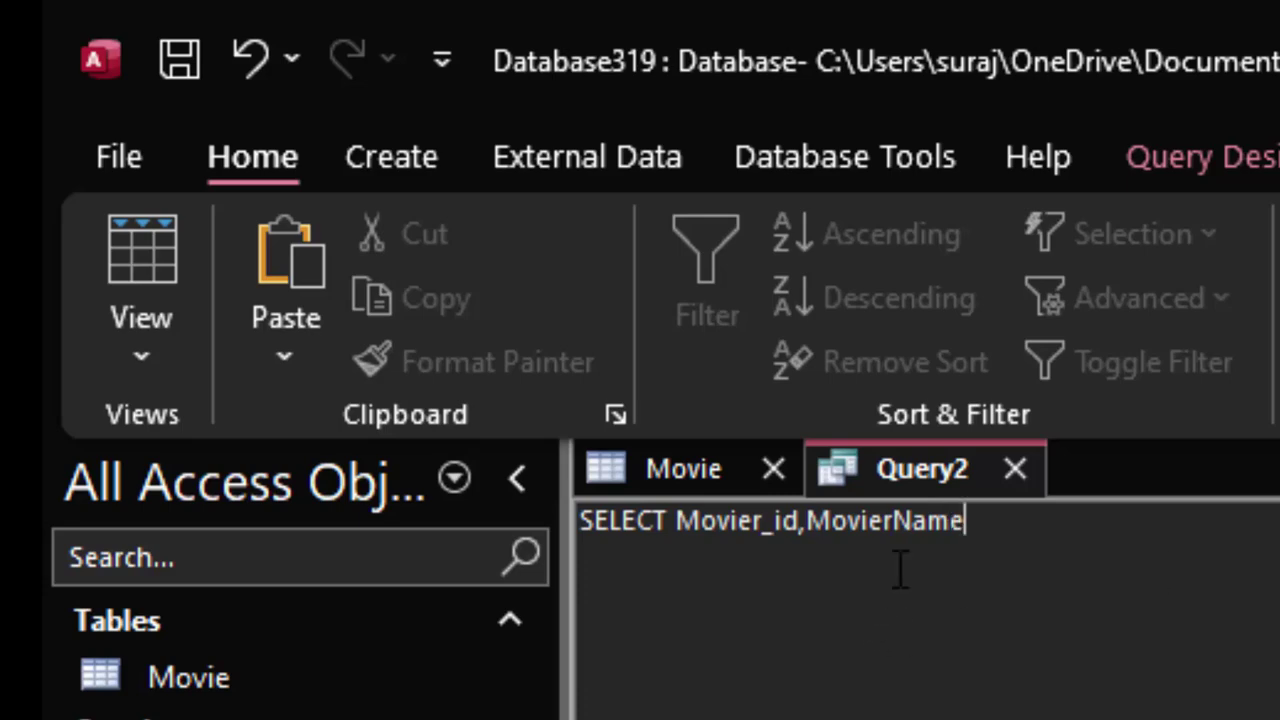
{"action": "left_click", "coordinate": [896, 528]}
{"action": "key", "text": "BackSpace"}
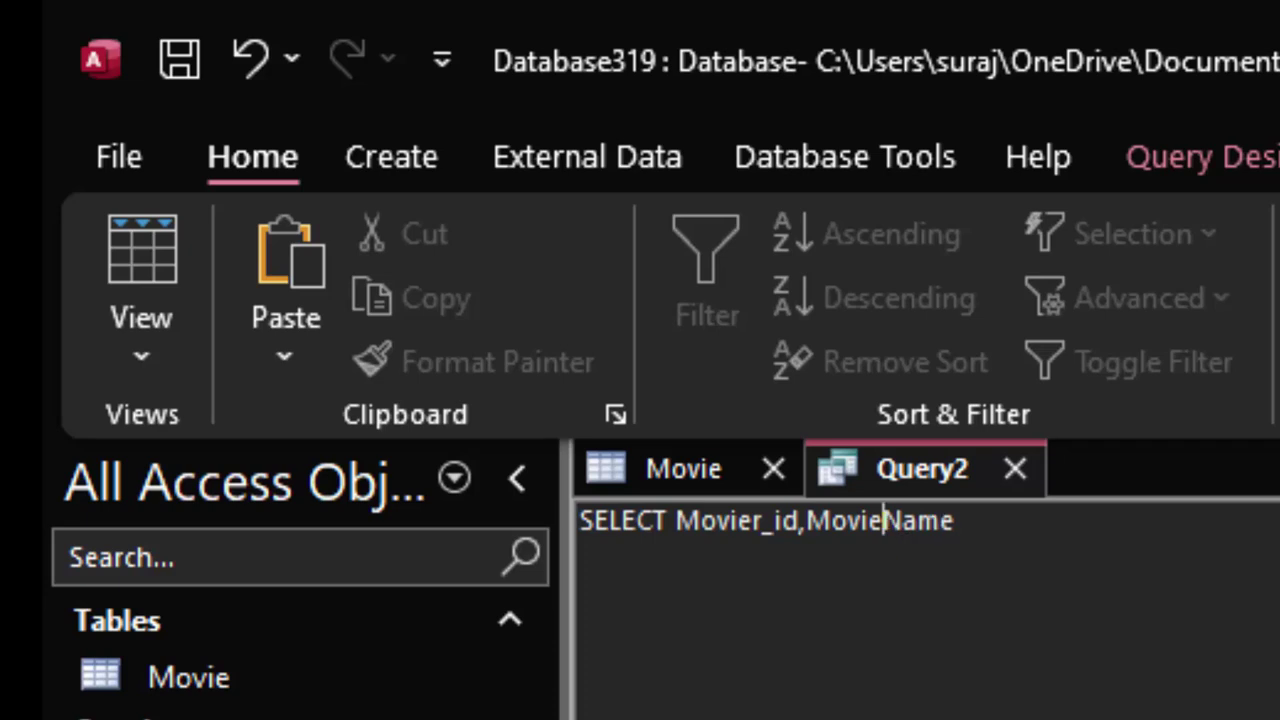
{"action": "left_click", "coordinate": [1037, 530]}
{"action": "type", "text": ","}
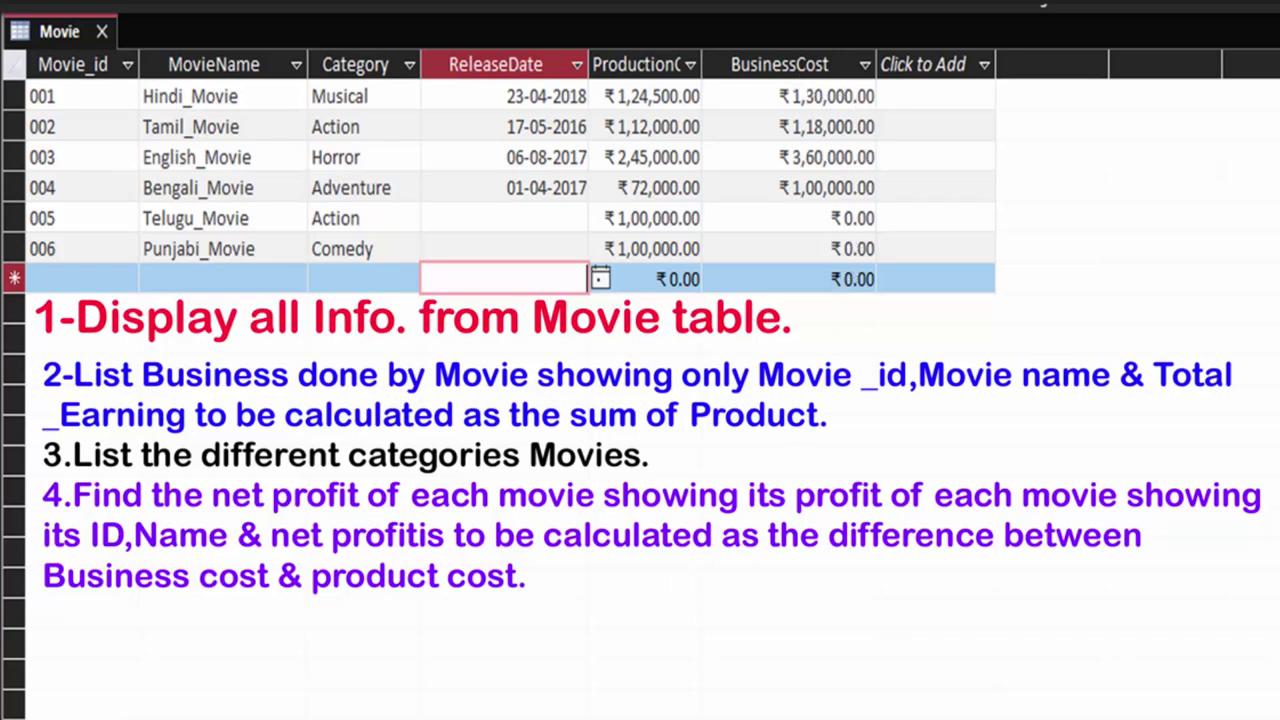
Complete the statement as 'SELECT Movier_id,MovieName,BusinessCost from Movie;'.
{"action": "mouse_move", "coordinate": [917, 719]}
{"action": "left_click", "coordinate": [917, 660]}
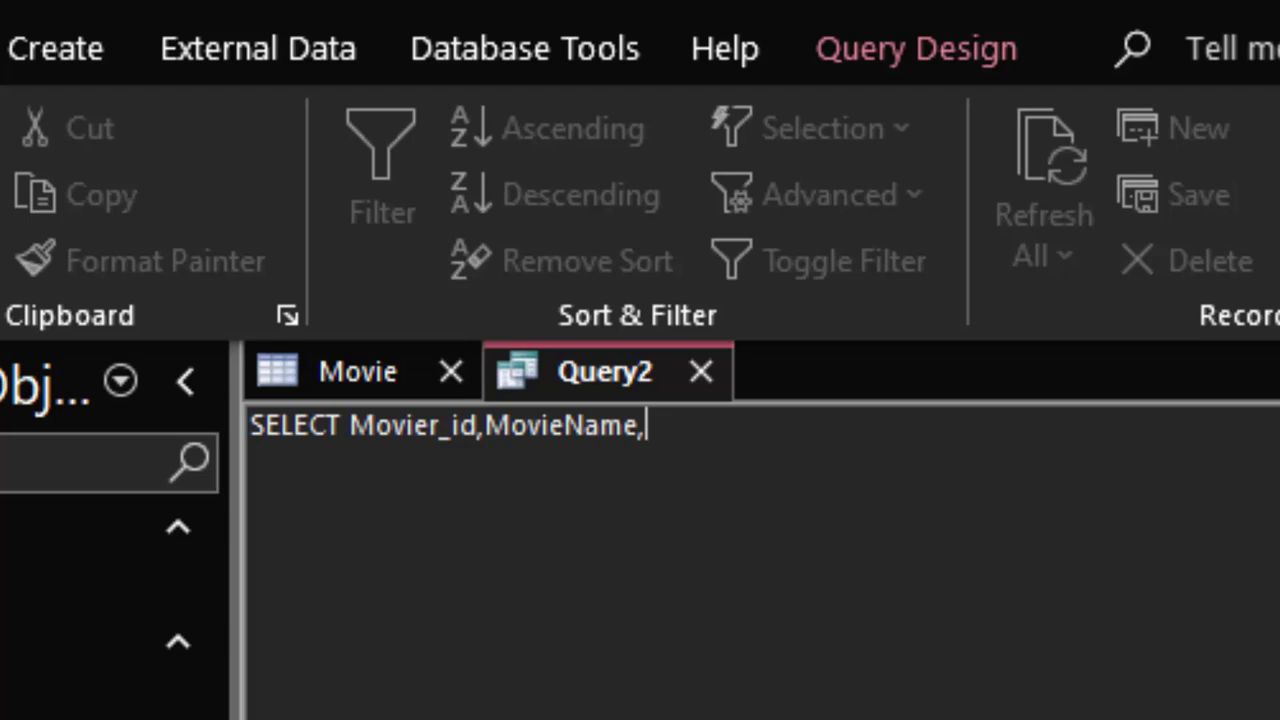
{"action": "type", "text": "Bus"}
{"action": "type", "text": "i"}
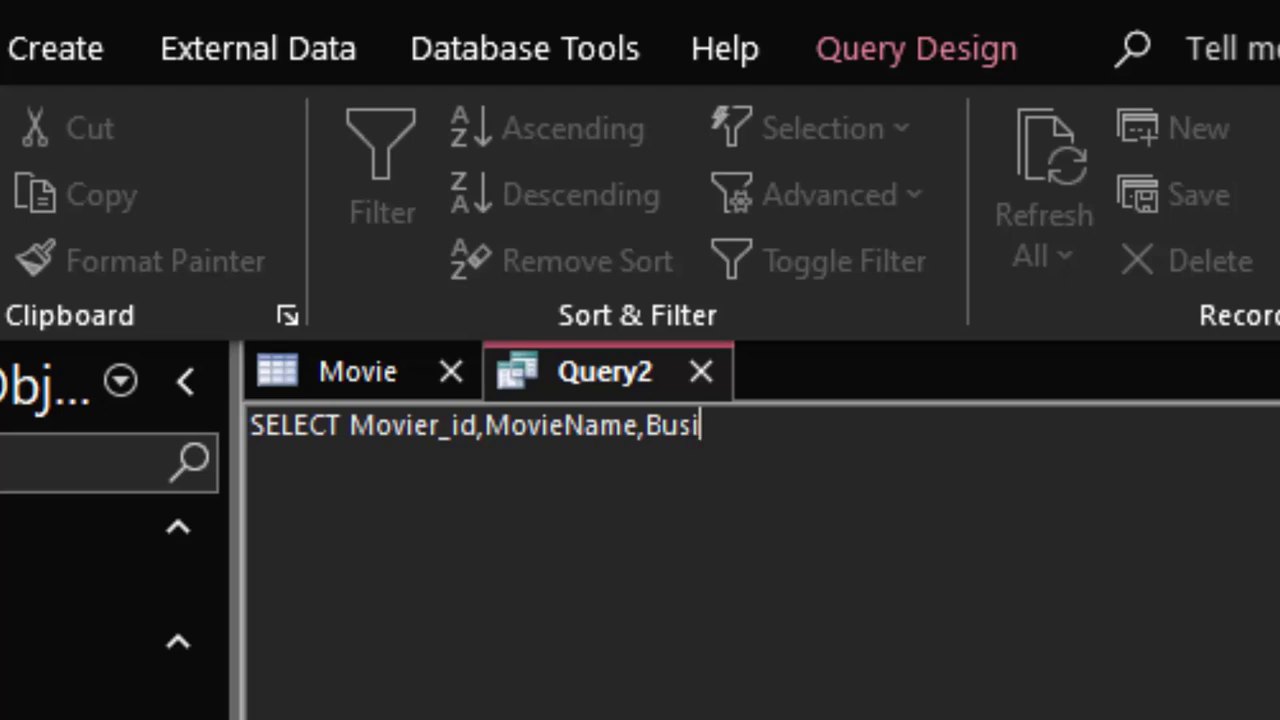
{"action": "type", "text": "ness"}
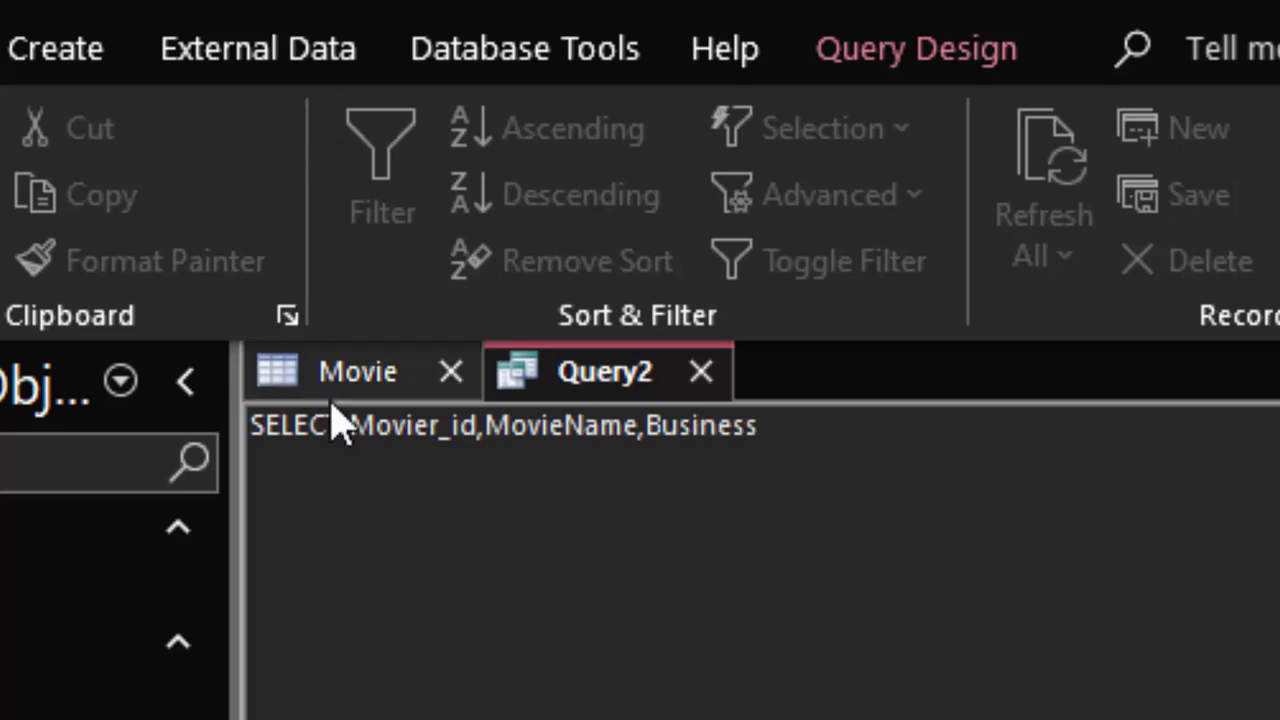
{"action": "left_click", "coordinate": [366, 370]}
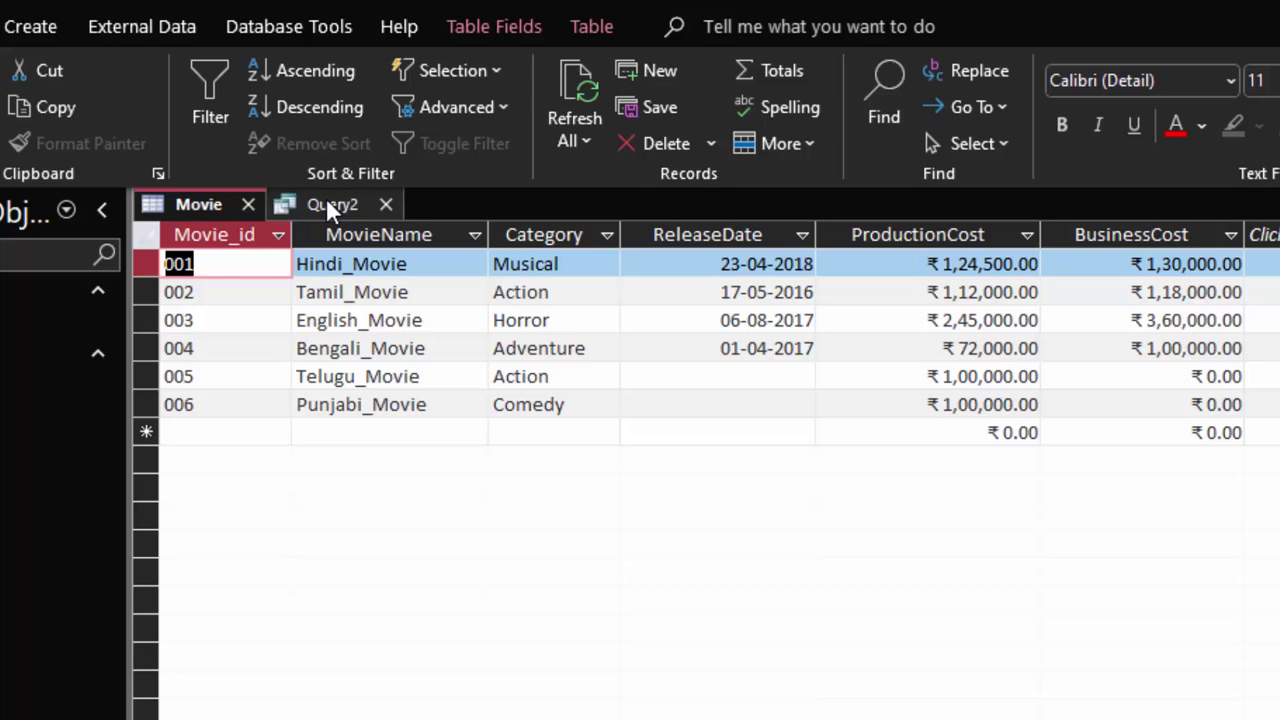
{"action": "left_click", "coordinate": [331, 205]}
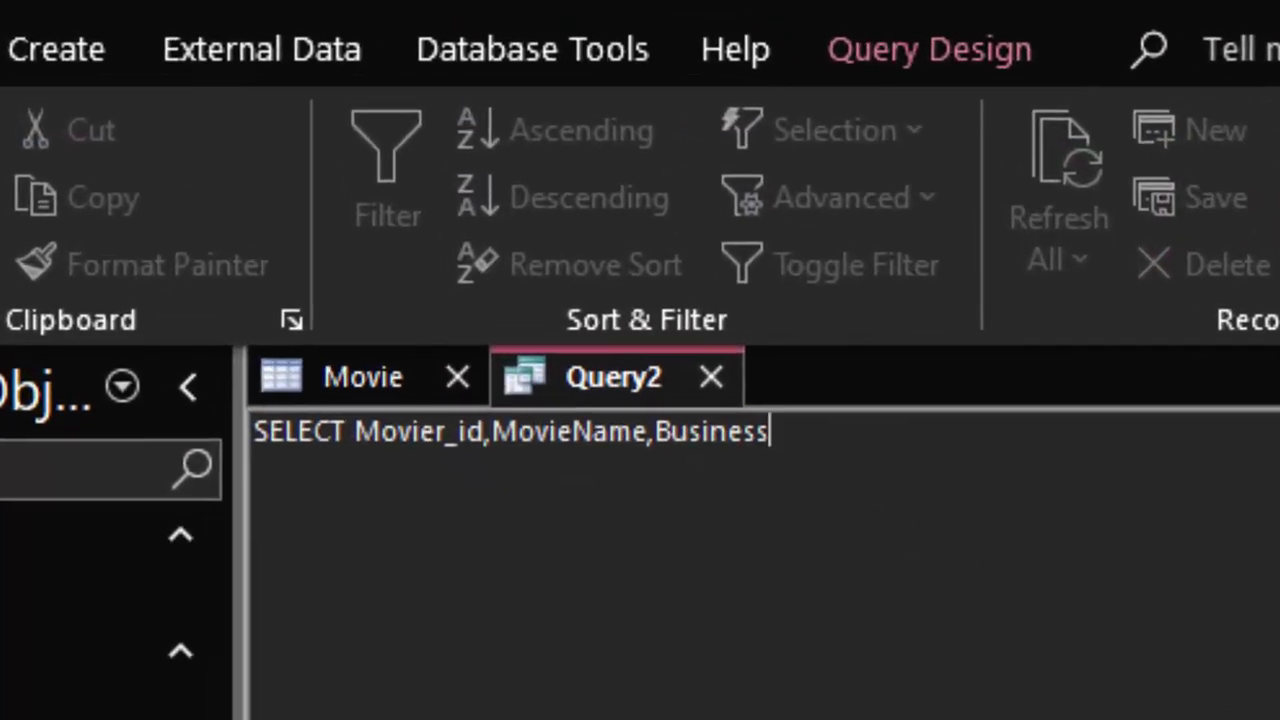
{"action": "type", "text": "Cost"}
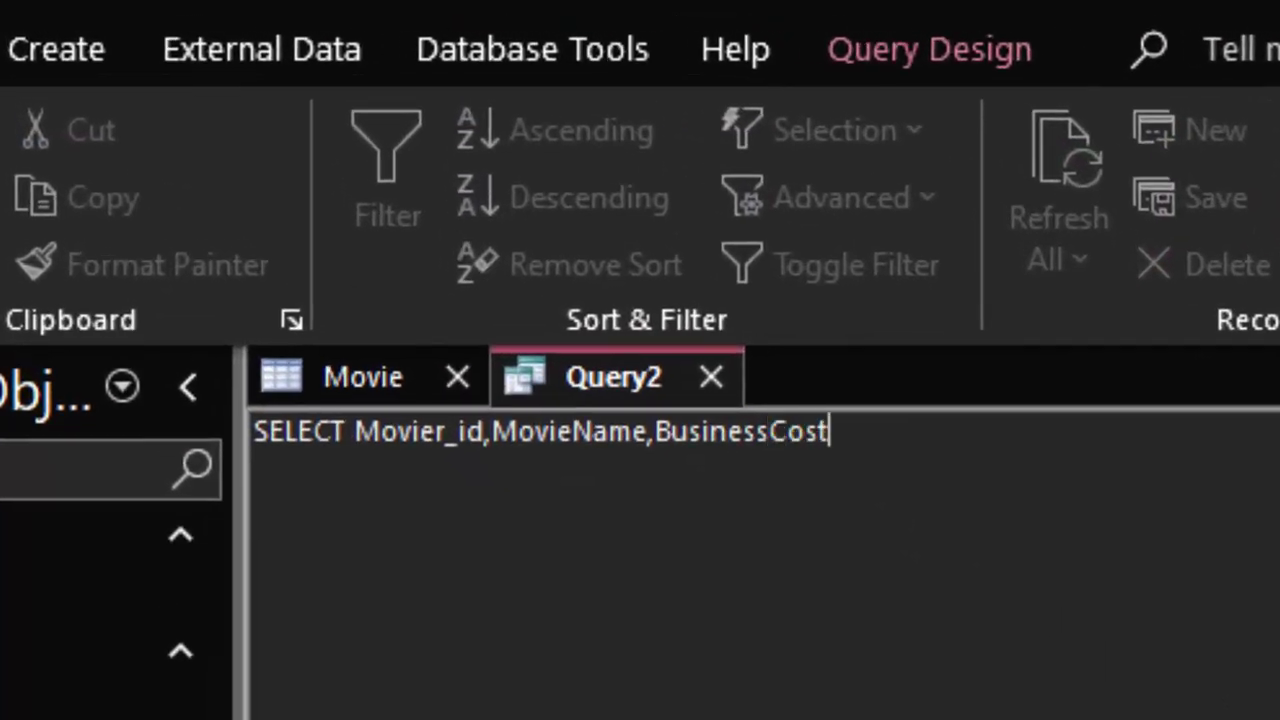
{"action": "type", "text": ";"}
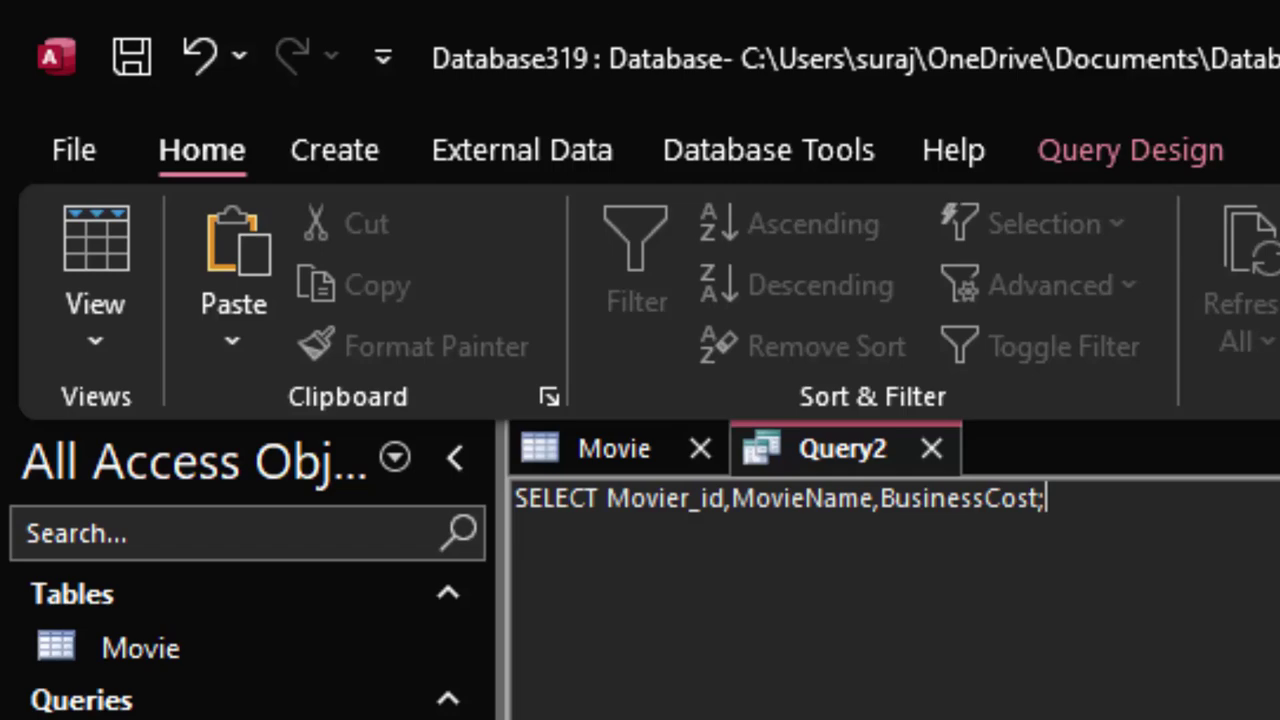
{"action": "key", "text": "BackSpace"}
{"action": "type", "text": "from "}
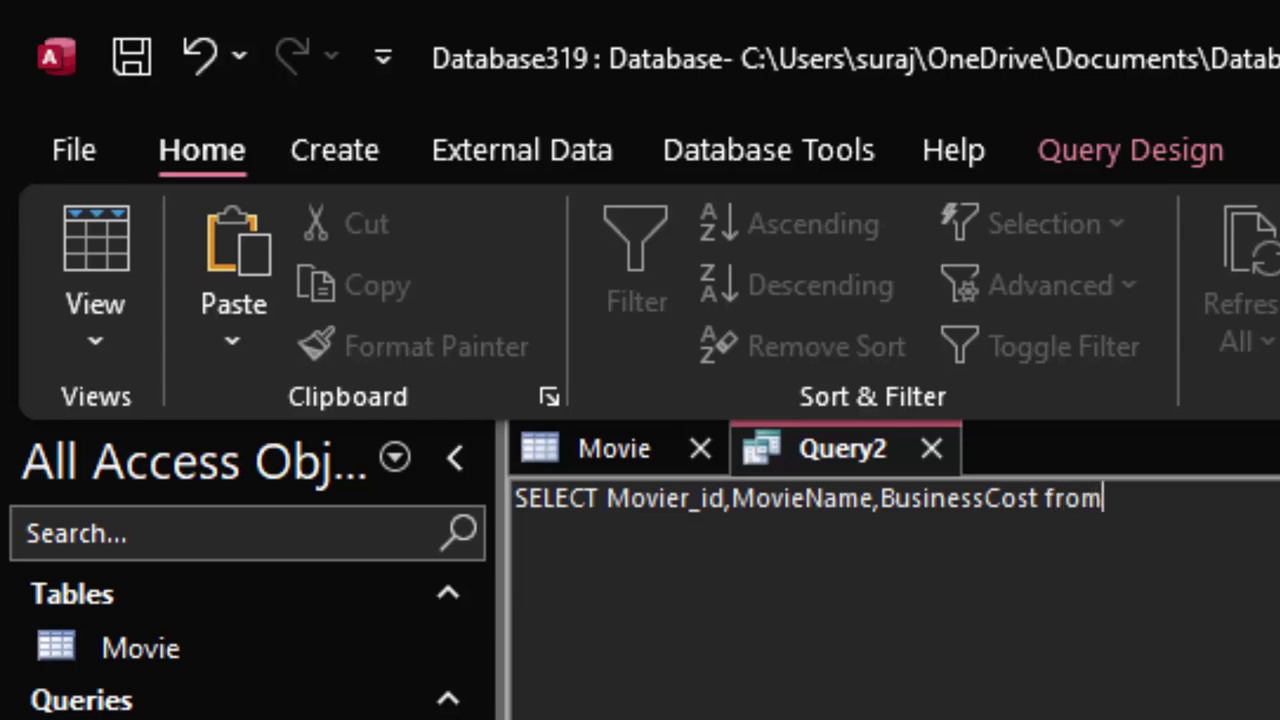
{"action": "type", "text": "Movi"}
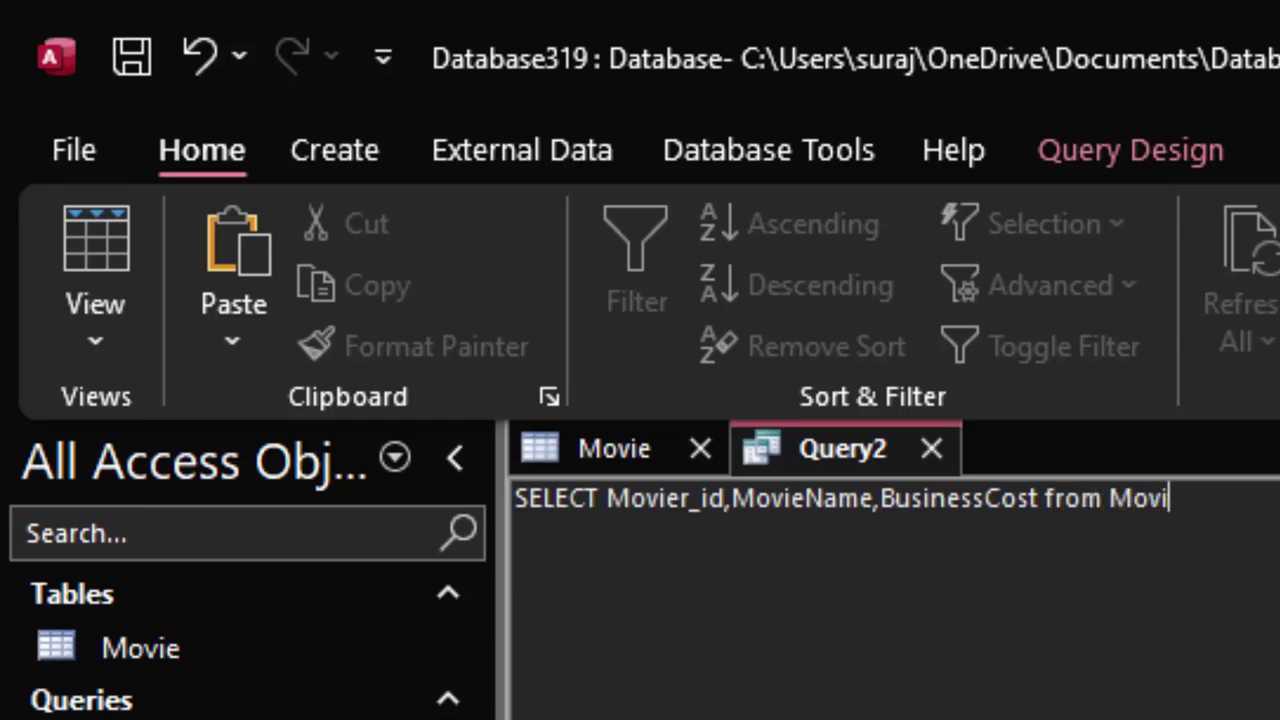
{"action": "type", "text": "e"}
{"action": "type", "text": ";"}
{"action": "key", "text": "Return"}
Close the Movie table and run Query2, which prompts for a Movier_id value.
{"action": "key", "text": "ctrl+a"}
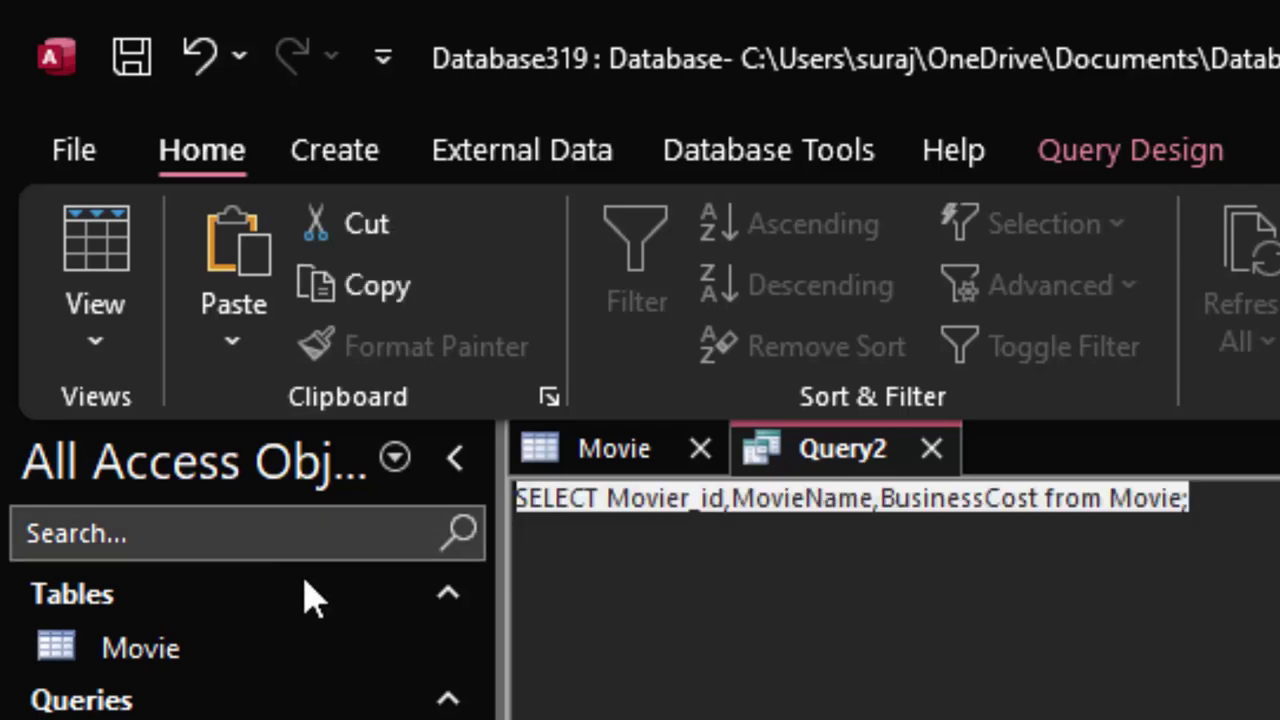
{"action": "left_click", "coordinate": [615, 455]}
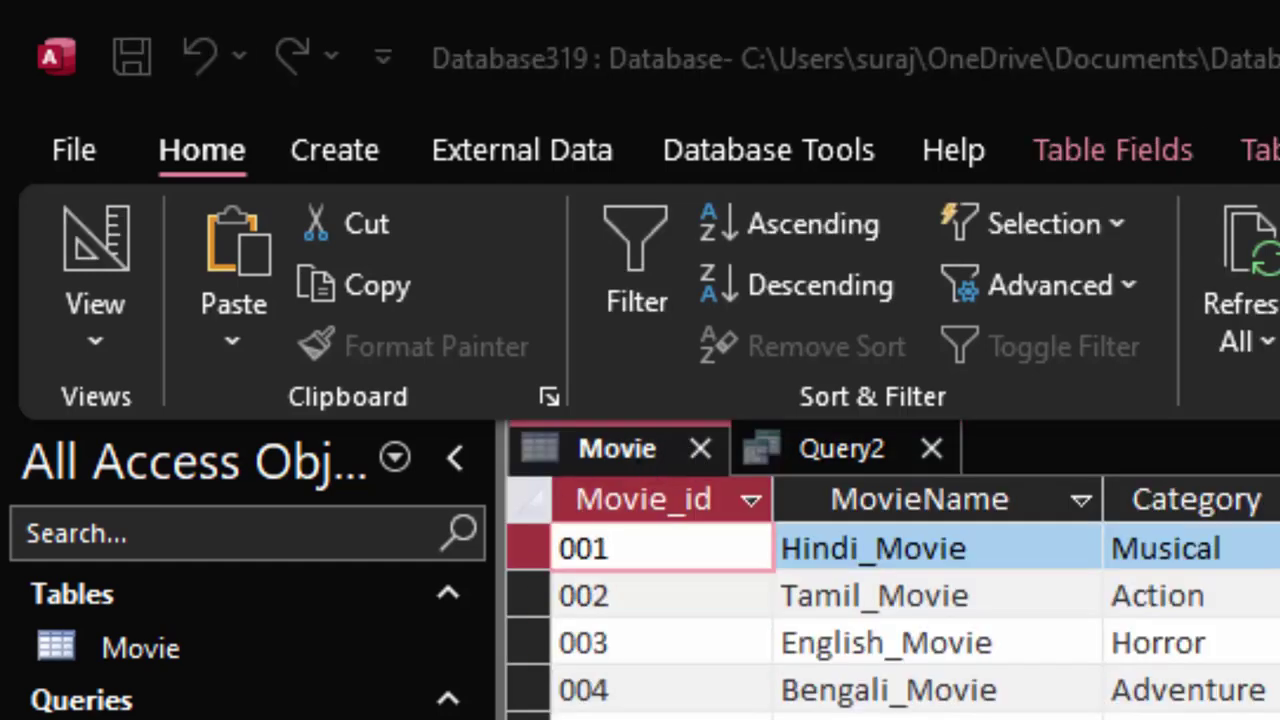
{"action": "left_click", "coordinate": [700, 449]}
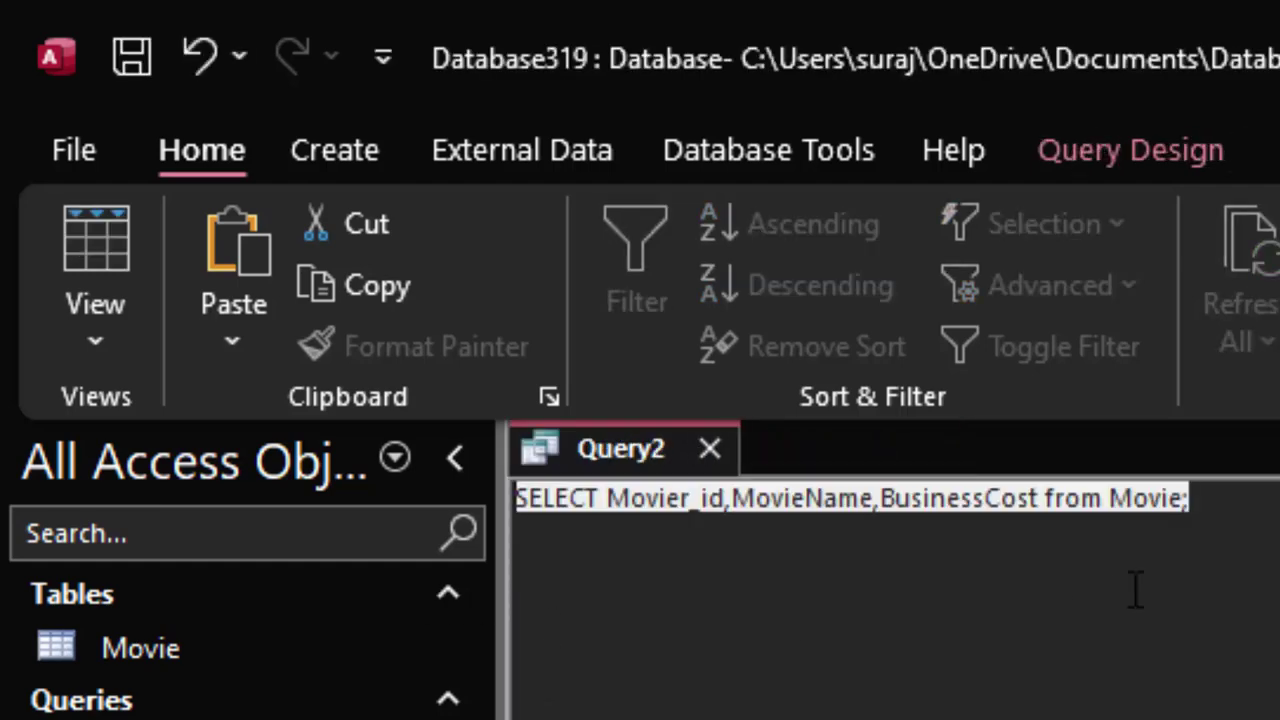
{"action": "left_click", "coordinate": [1130, 158]}
{"action": "left_click", "coordinate": [199, 250]}
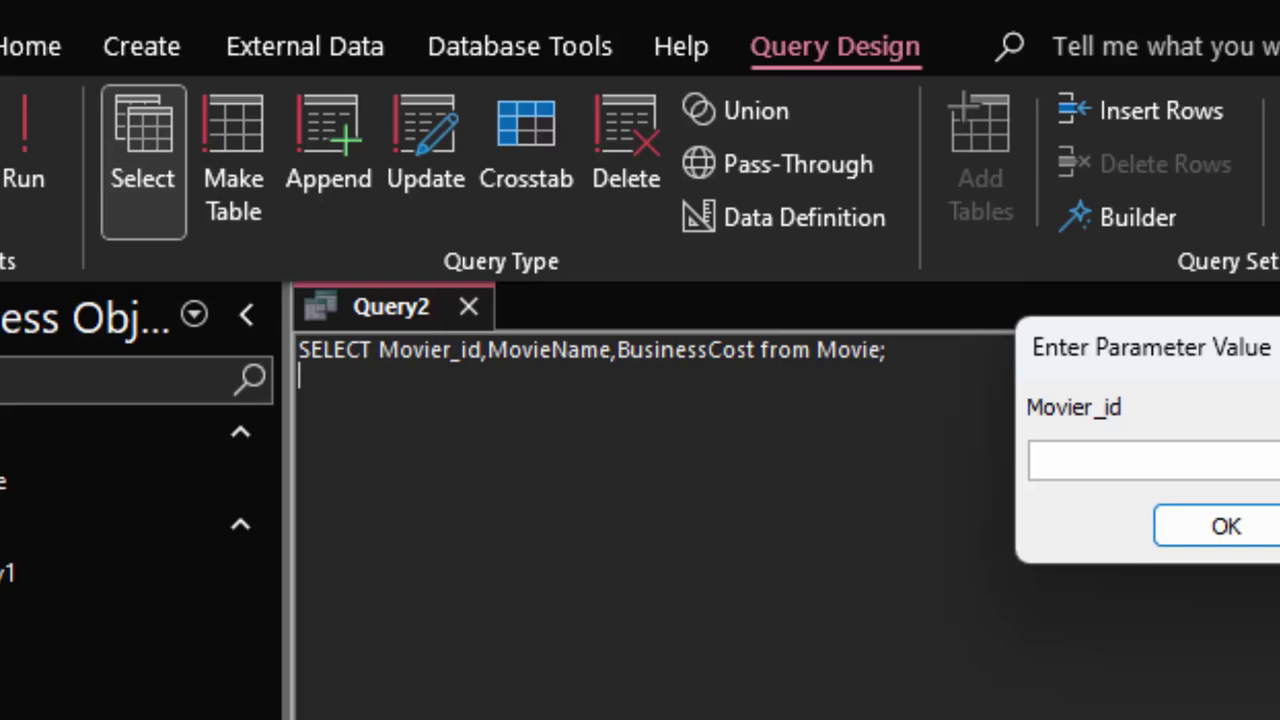
Cancel the prompt, correct Movier_id to Movie_id, and rerun Query2 to list all six films.
{"action": "left_click", "coordinate": [1219, 329]}
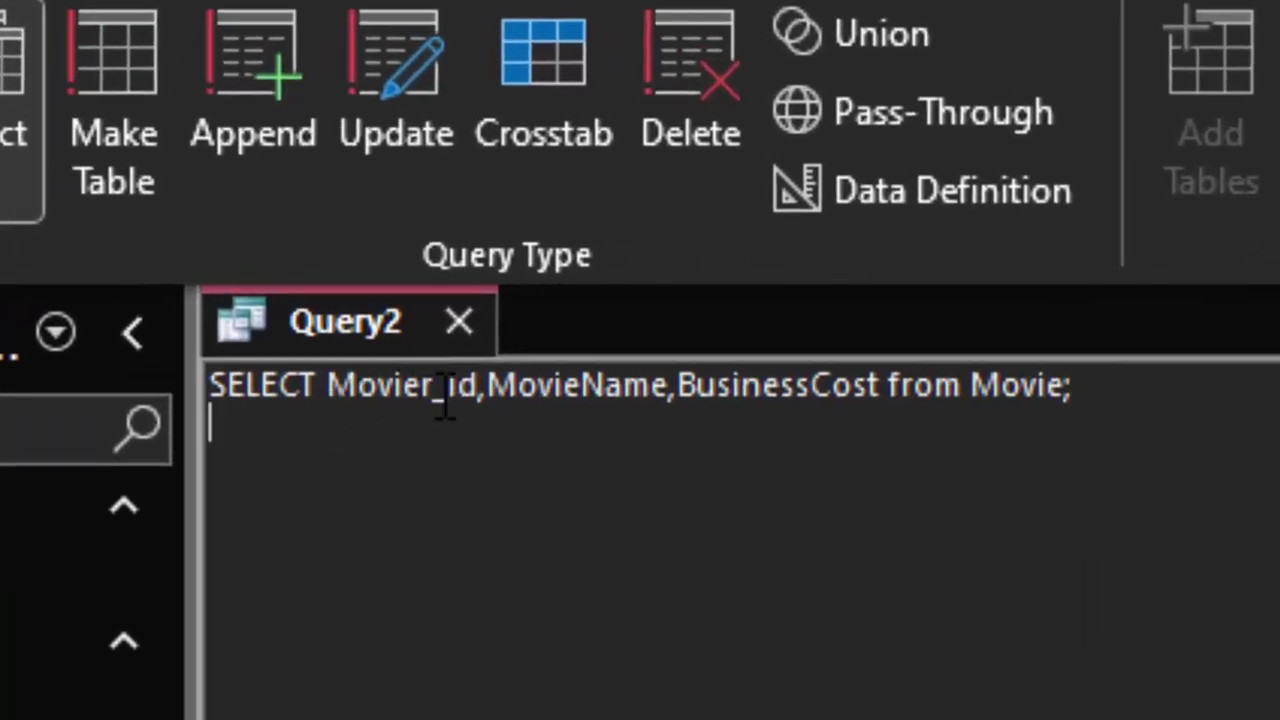
{"action": "left_click", "coordinate": [437, 388]}
{"action": "key", "text": "BackSpace"}
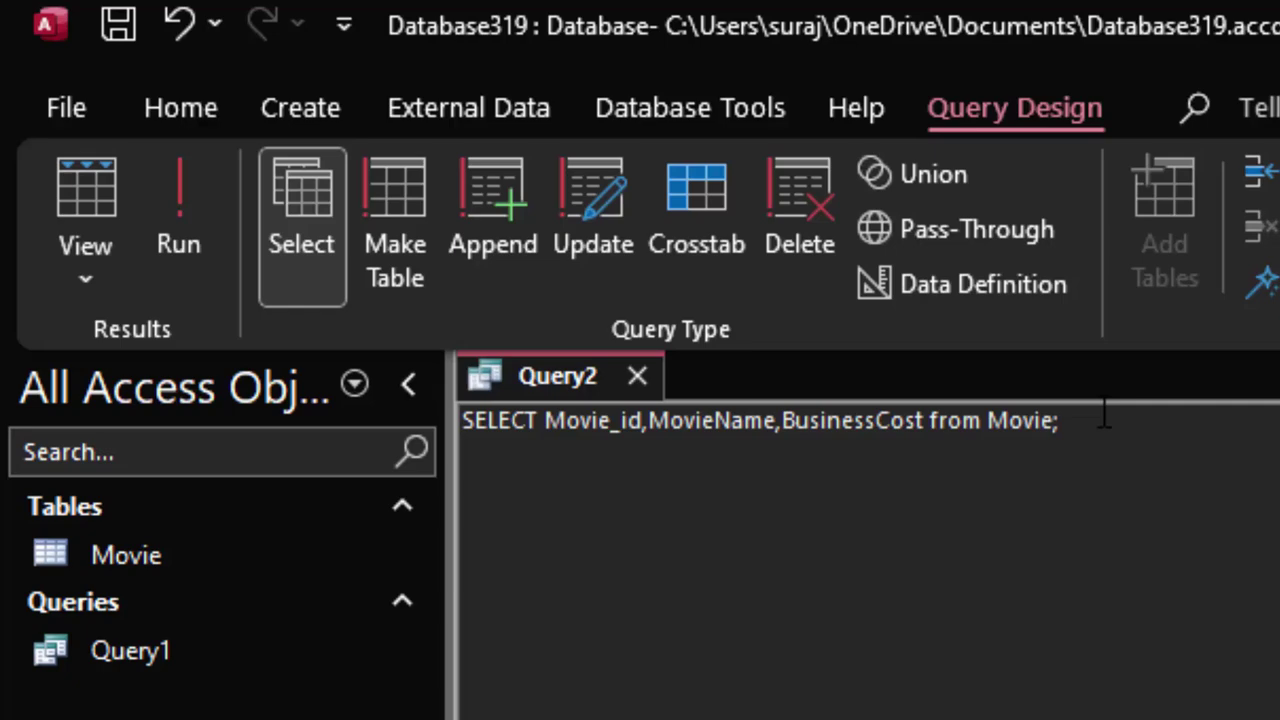
{"action": "left_click_drag", "start_coordinate": [1103, 411], "coordinate": [378, 440]}
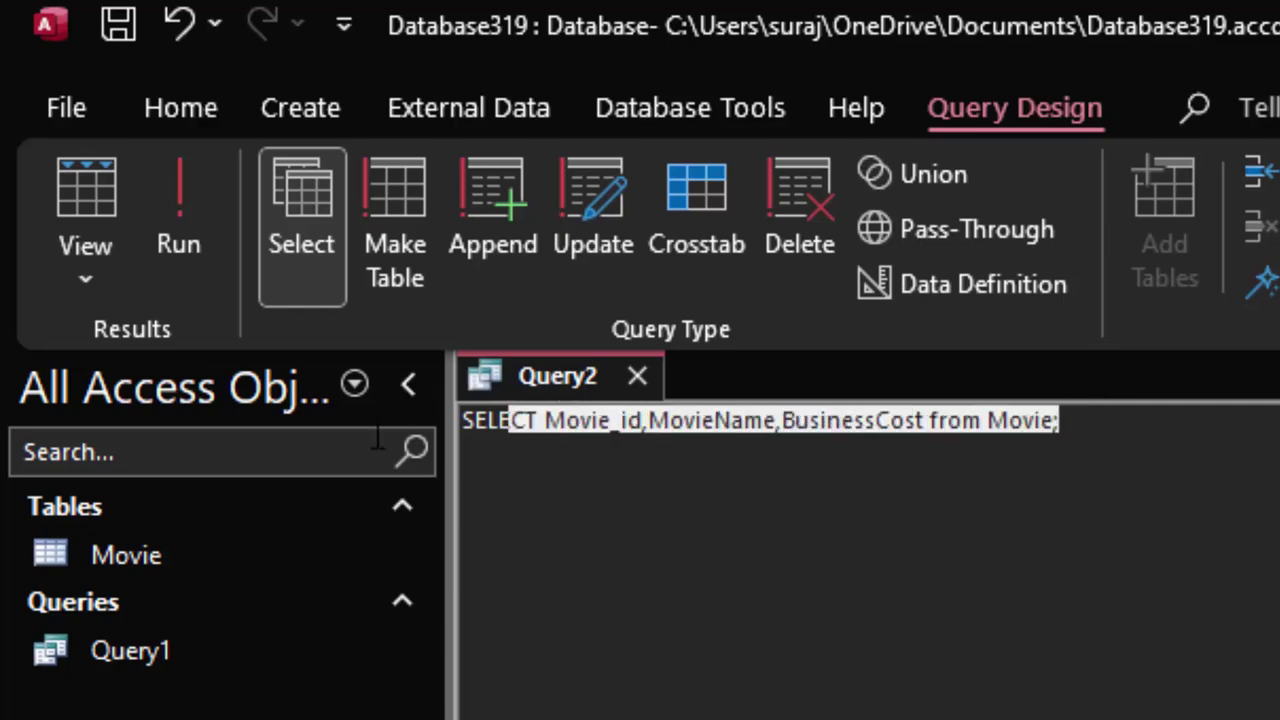
{"action": "left_click", "coordinate": [182, 240]}
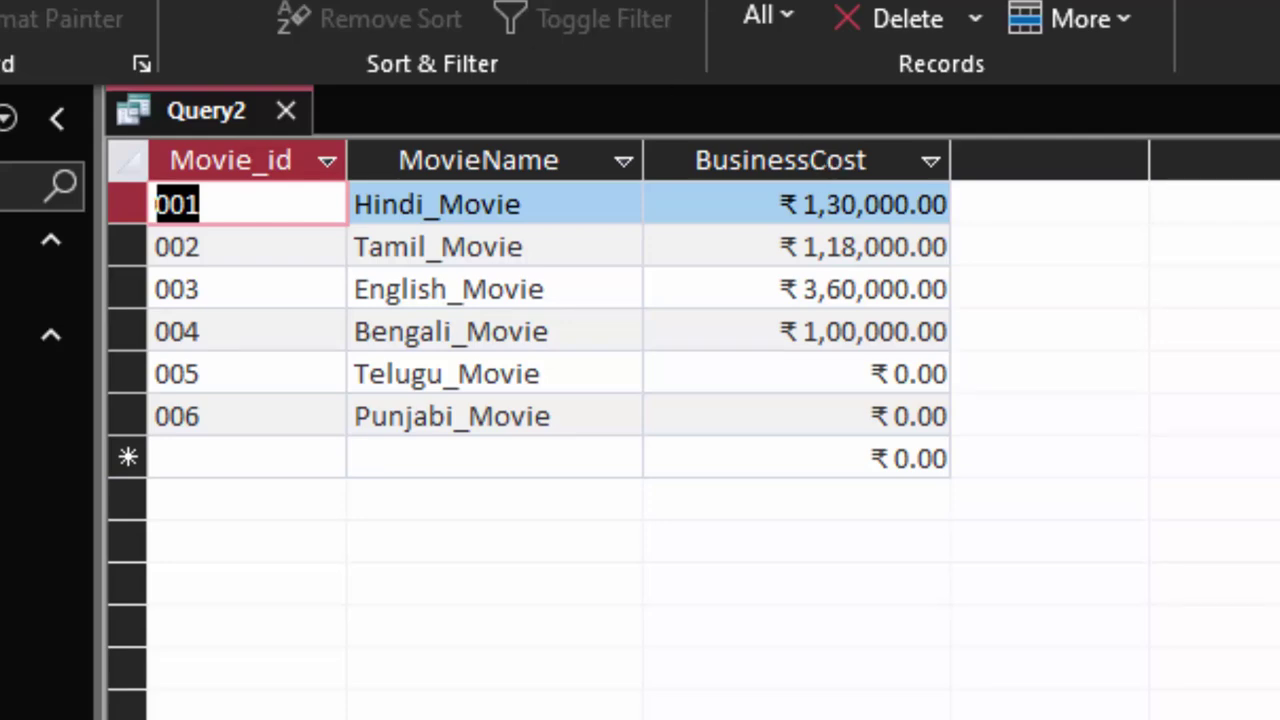
Save the query under the name Query2 and close its tab.
{"action": "key", "text": "ctrl+s"}
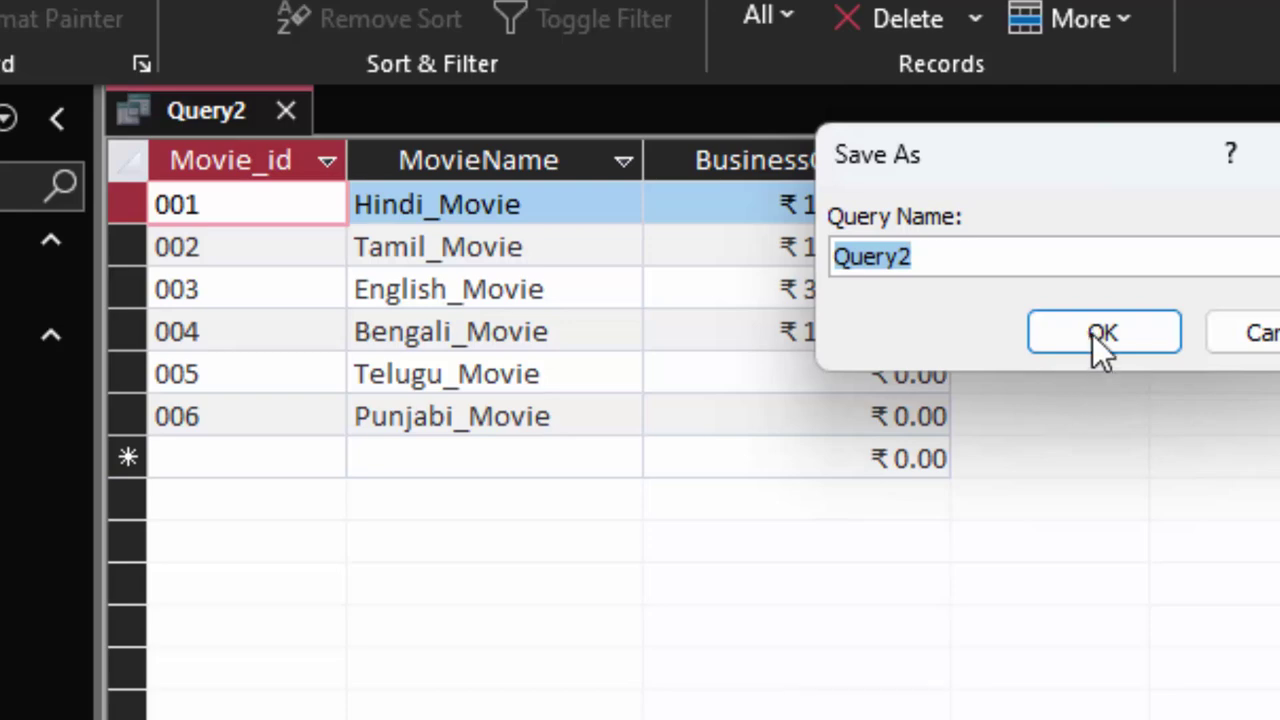
{"action": "left_click", "coordinate": [1095, 334]}
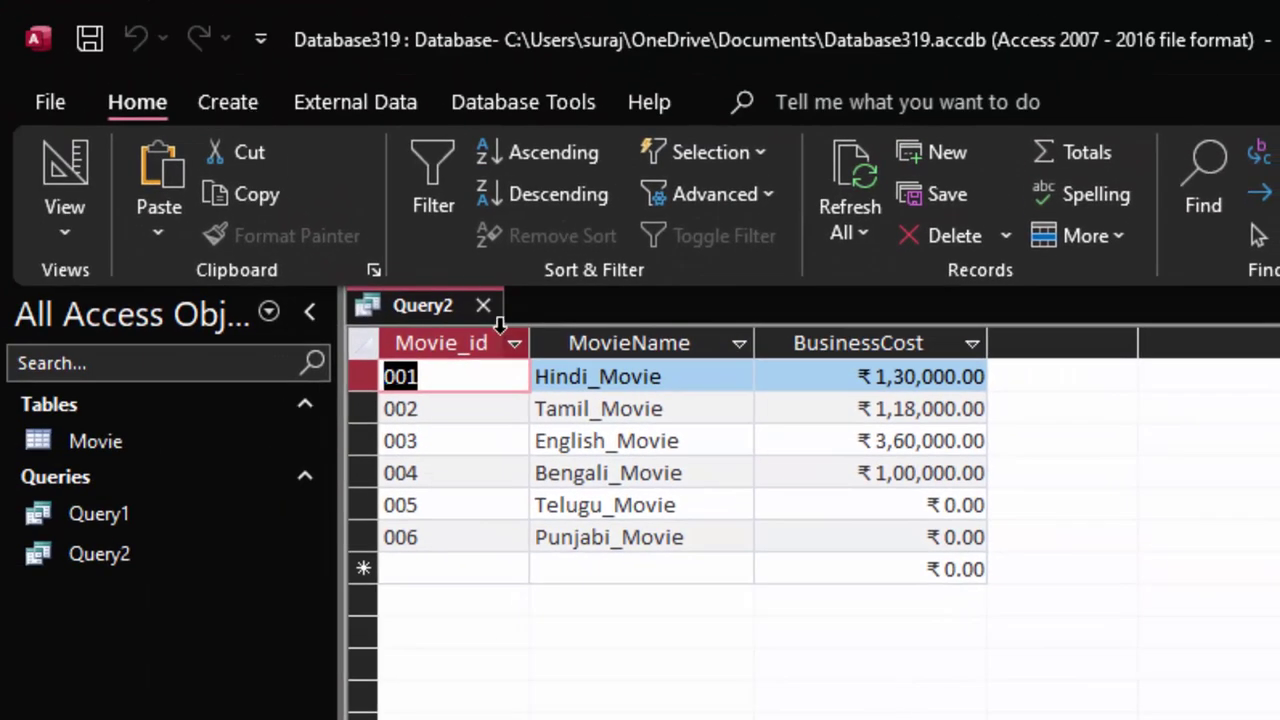
{"action": "left_click", "coordinate": [485, 305]}
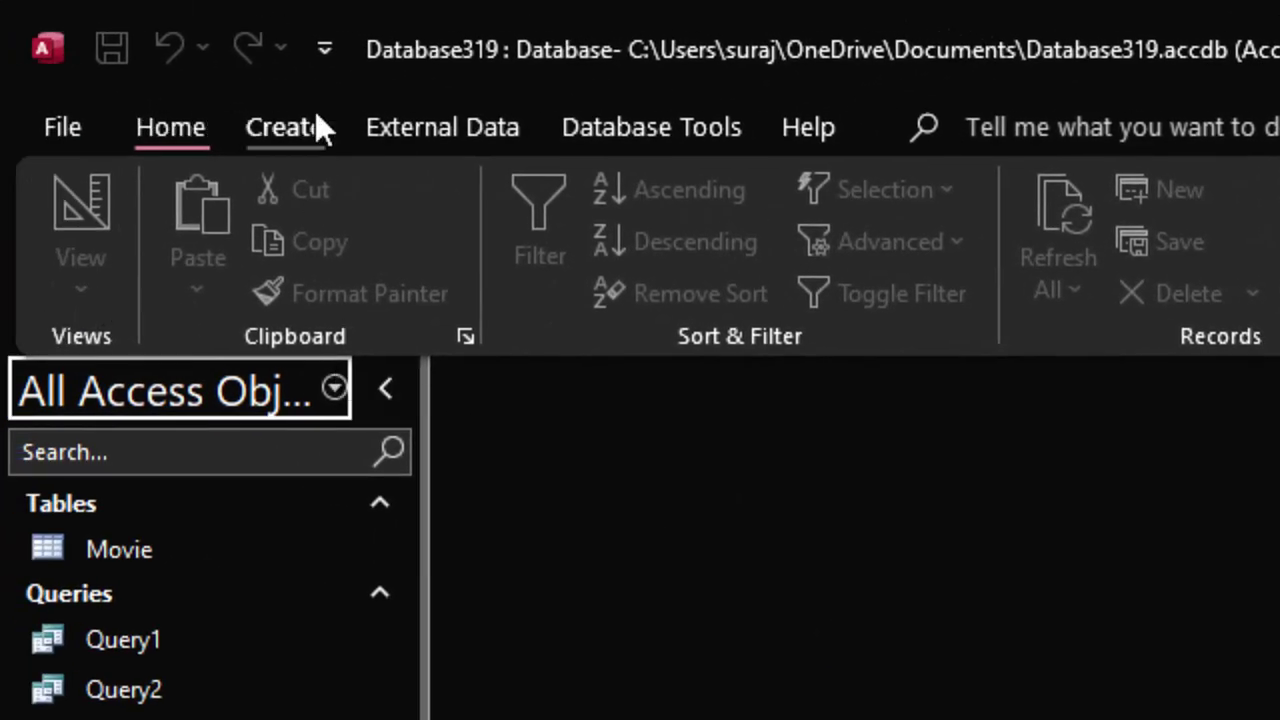
Create a new SQL query reading 'SELECT distinct Category from Movie;' and run it.
{"action": "left_click", "coordinate": [316, 114]}
{"action": "left_click", "coordinate": [667, 217]}
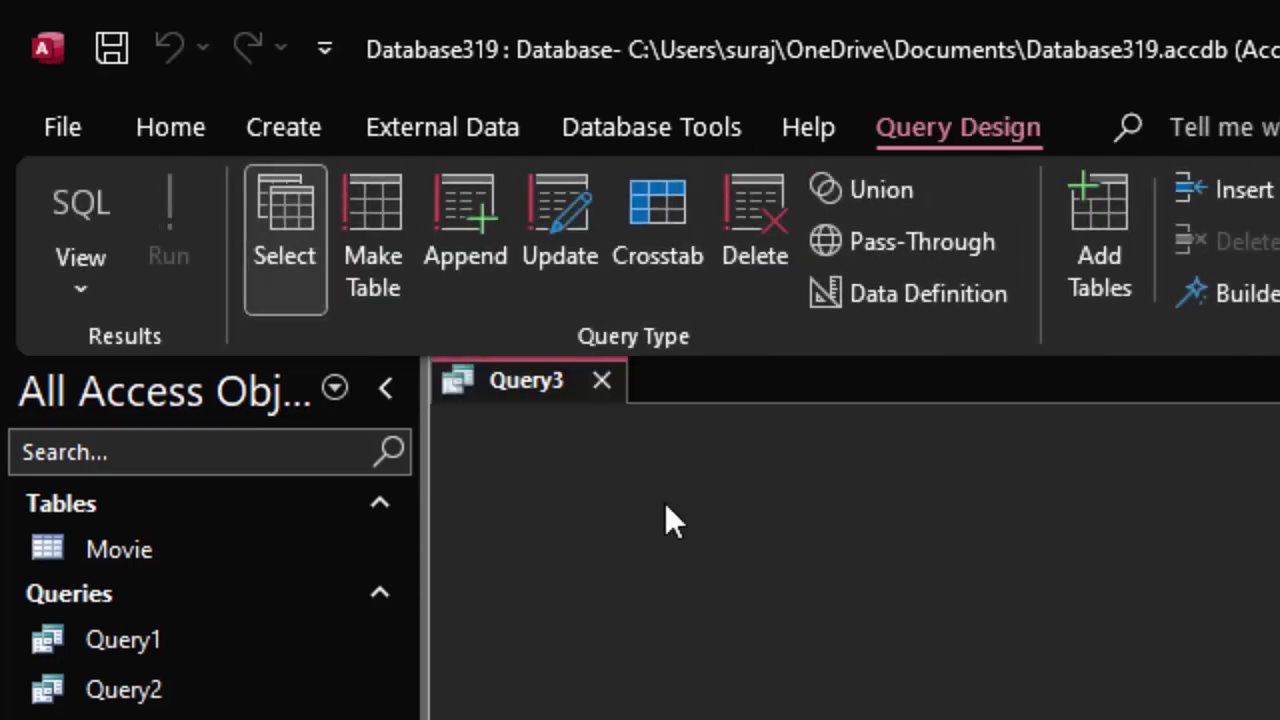
{"action": "left_click", "coordinate": [70, 200]}
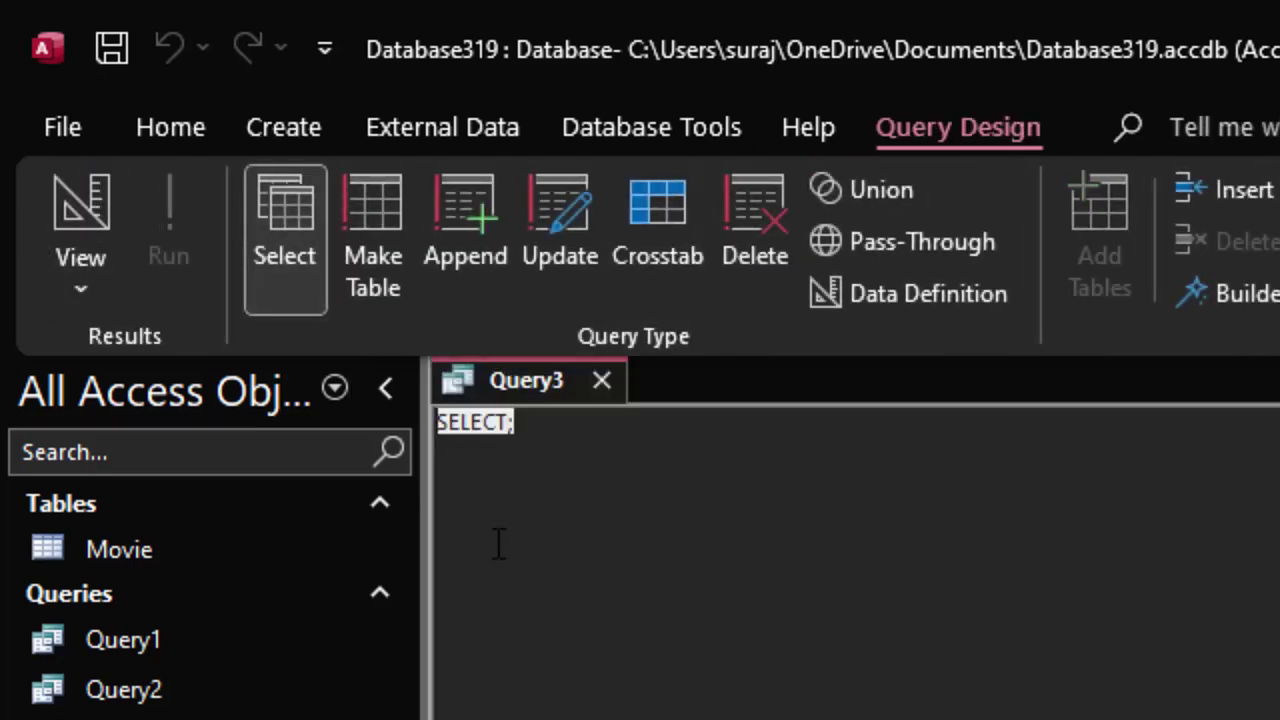
{"action": "left_click", "coordinate": [600, 428]}
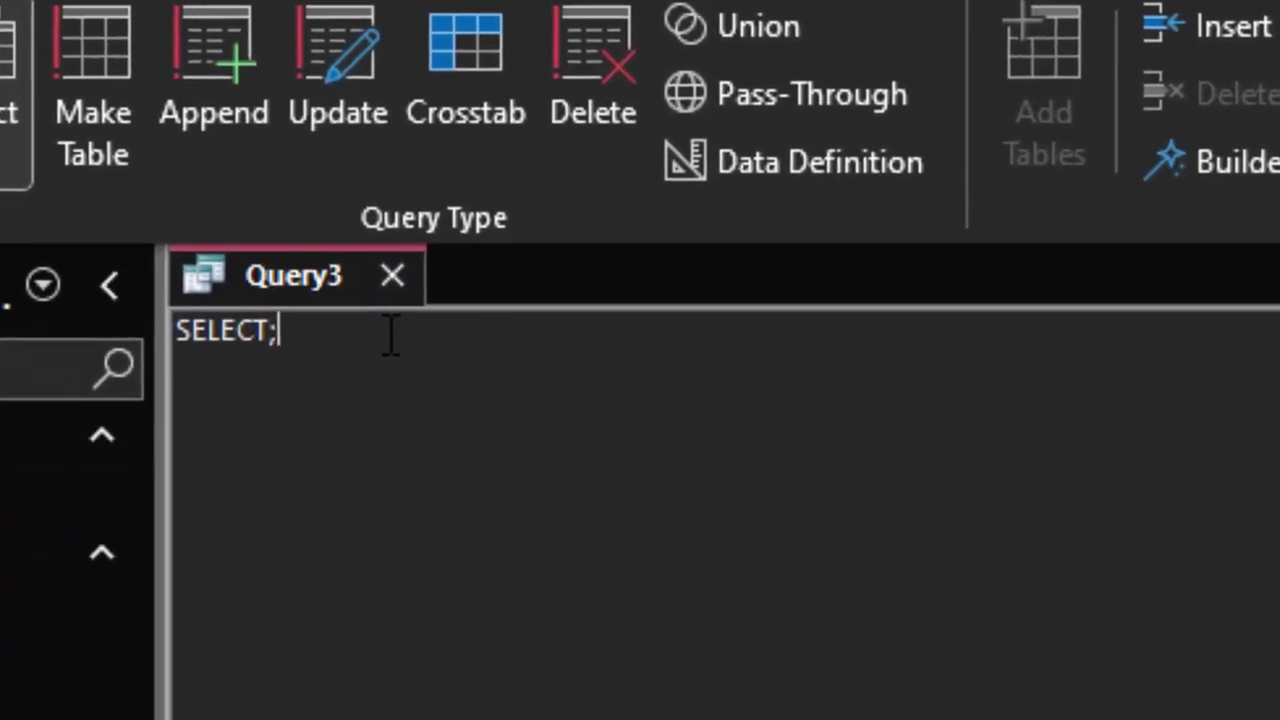
{"action": "key", "text": "BackSpace"}
{"action": "type", "text": "d"}
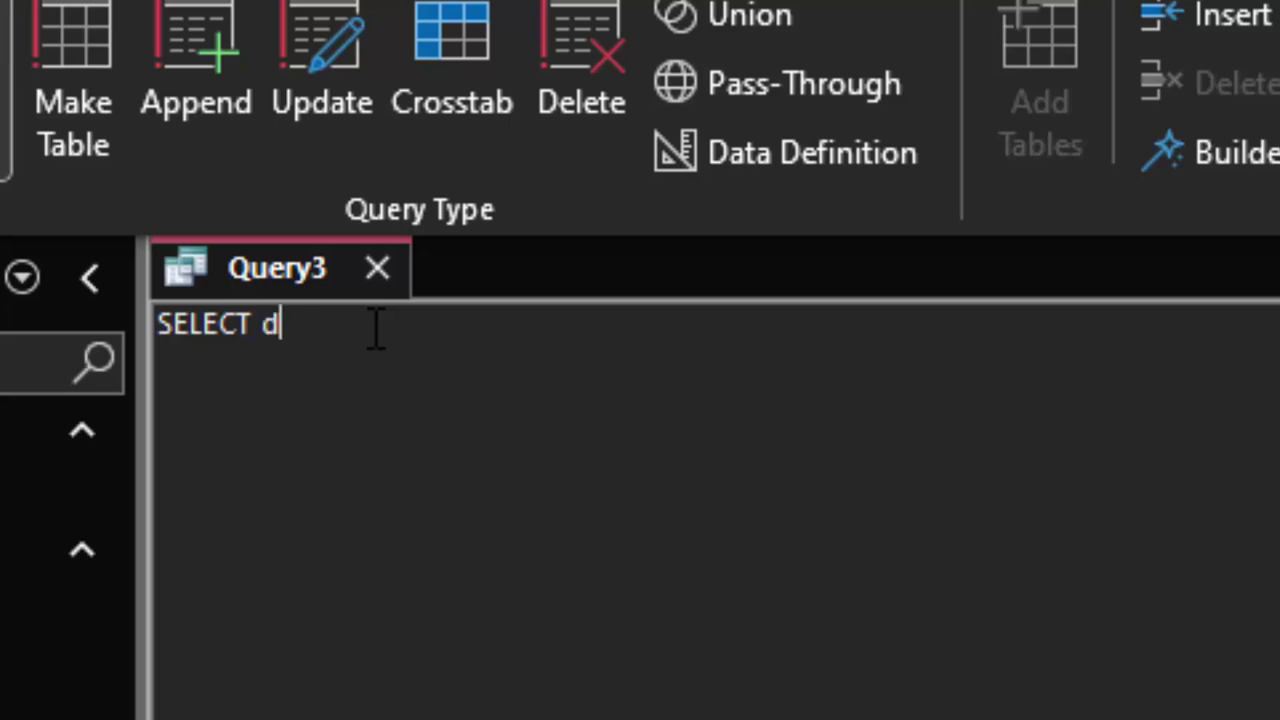
{"action": "type", "text": "isti"}
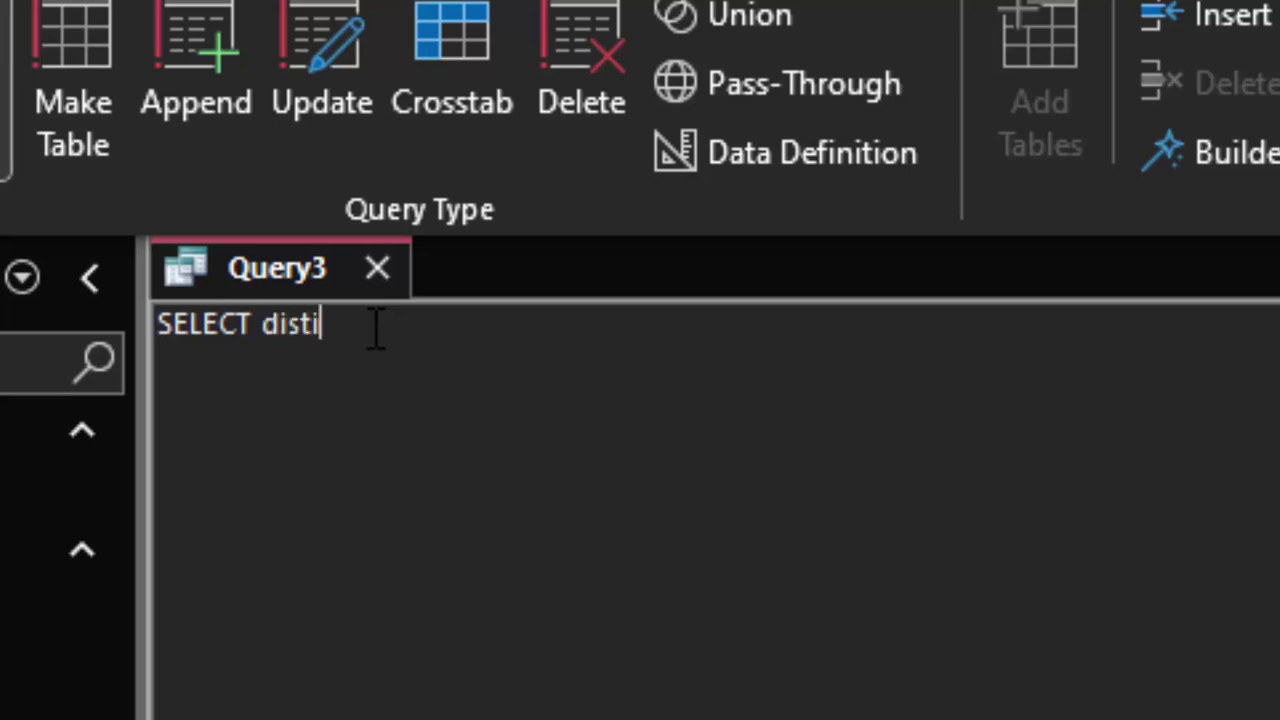
{"action": "type", "text": "nct"}
{"action": "type", "text": " Ca"}
{"action": "type", "text": "tegor"}
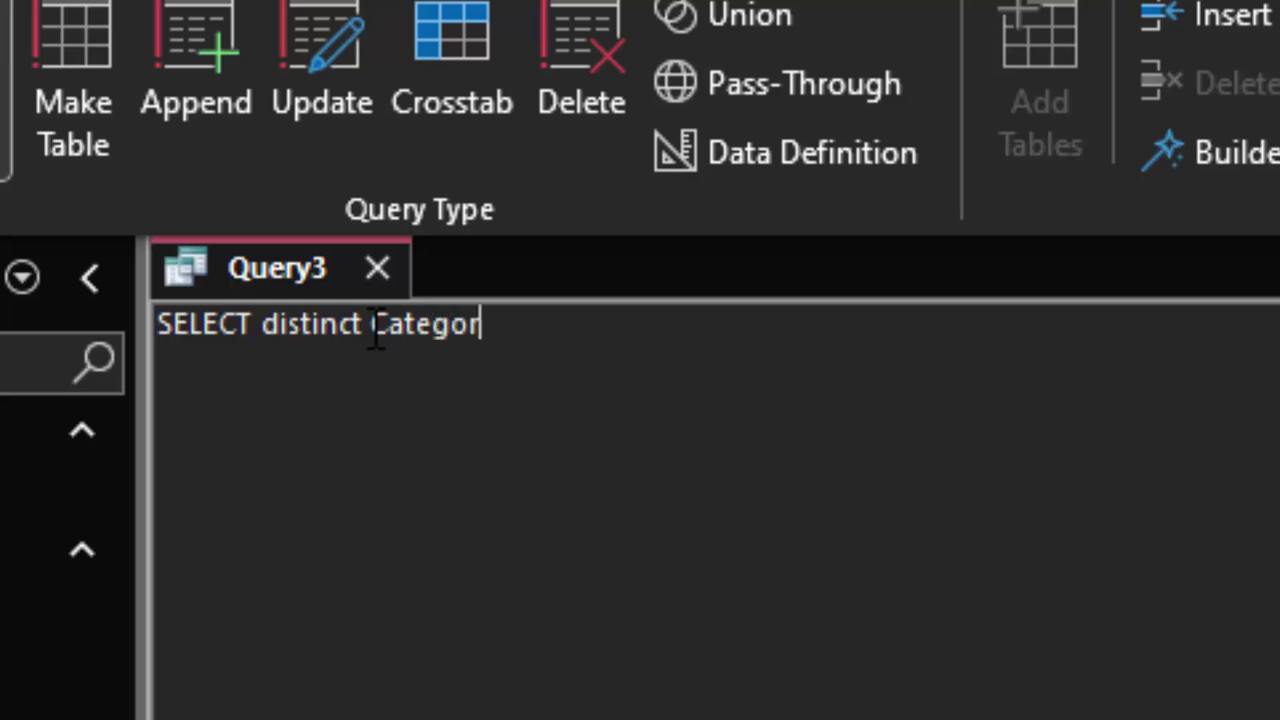
{"action": "type", "text": "y"}
{"action": "type", "text": " from "}
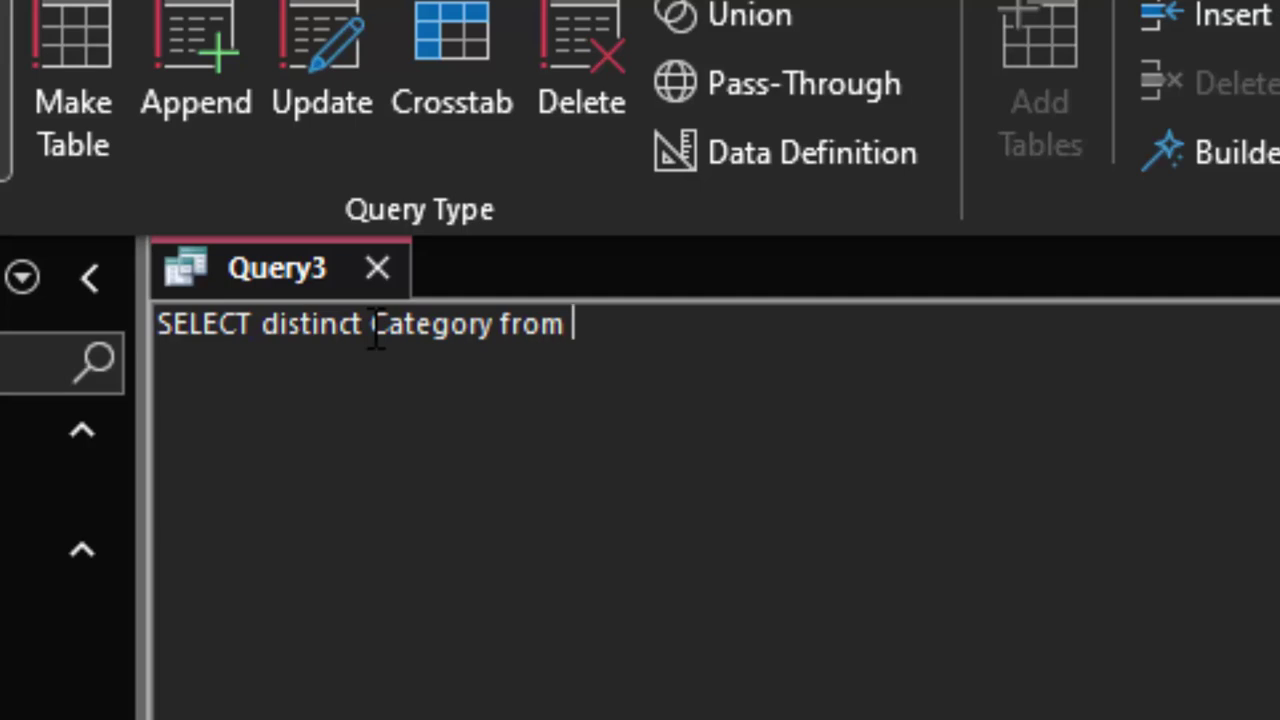
{"action": "type", "text": "Movi"}
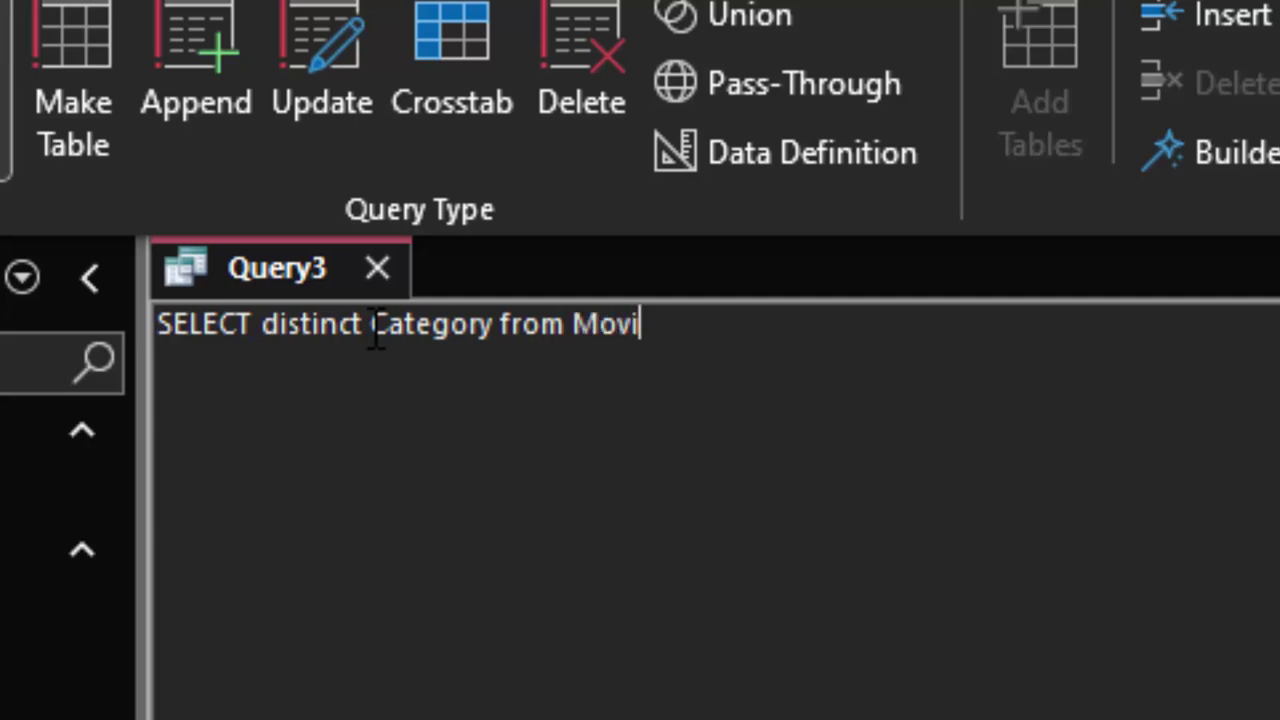
{"action": "type", "text": "e"}
{"action": "type", "text": ";"}
{"action": "key", "text": "ctrl+a"}
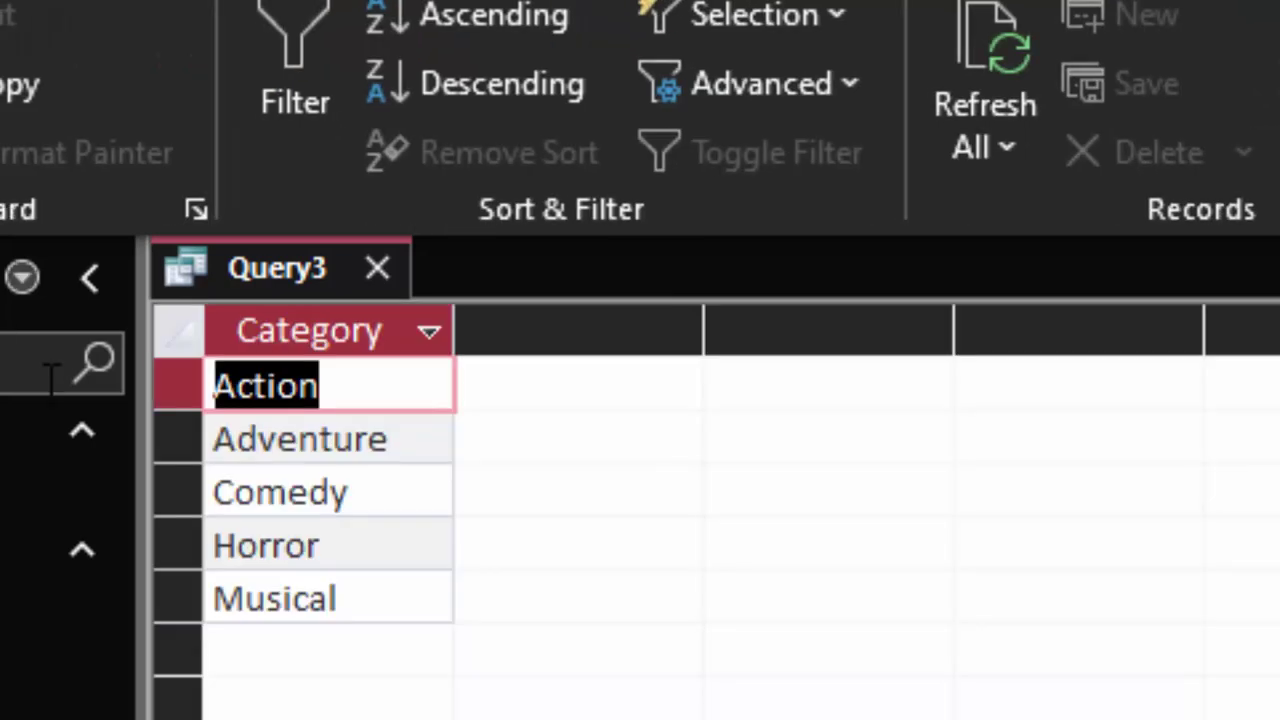
Open the Movie table, check each record's Category value, then return to Query3's results.
{"action": "left_click", "coordinate": [349, 392]}
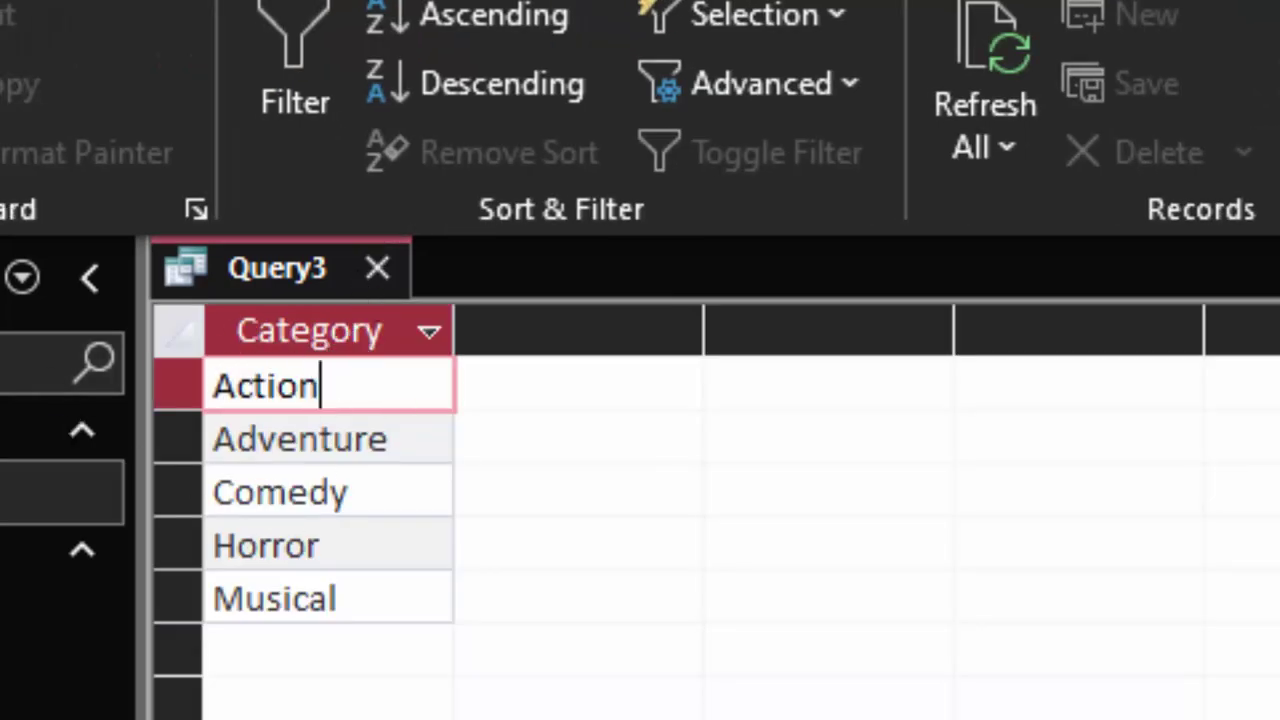
{"action": "double_click", "coordinate": [60, 492]}
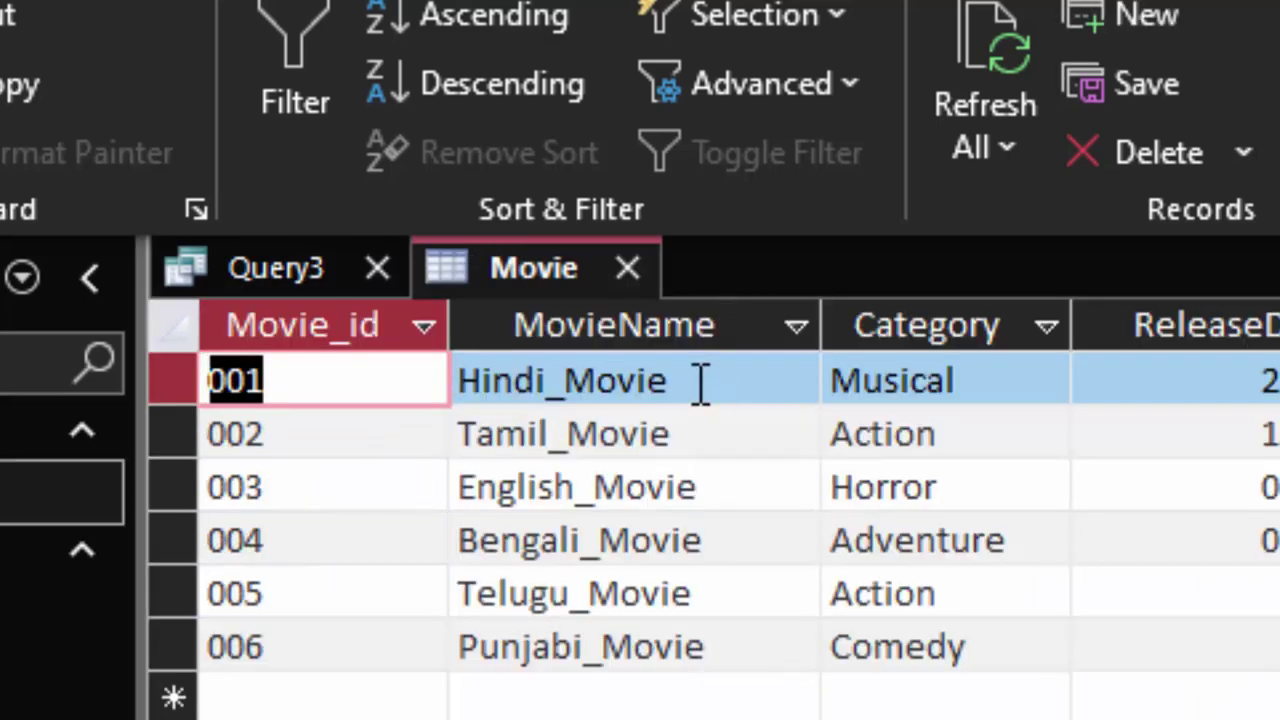
{"action": "left_click", "coordinate": [704, 368]}
{"action": "left_click", "coordinate": [1000, 378]}
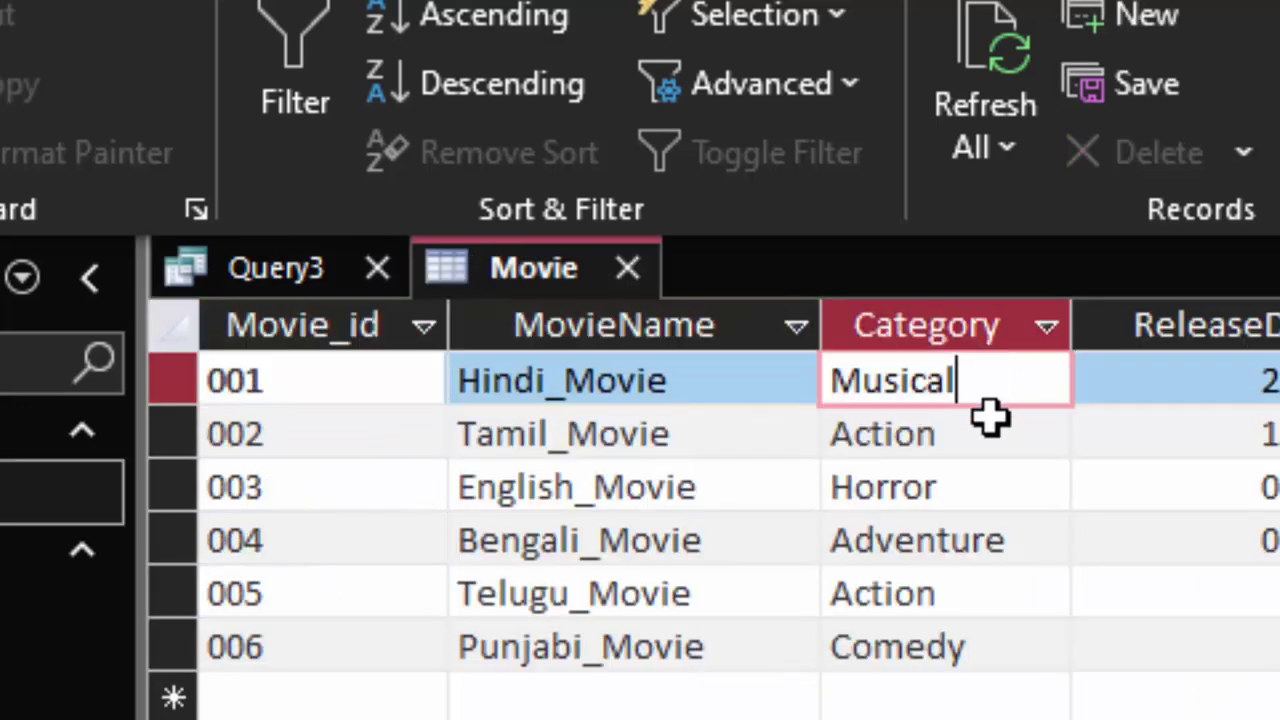
{"action": "left_click", "coordinate": [977, 443]}
{"action": "left_click", "coordinate": [980, 490]}
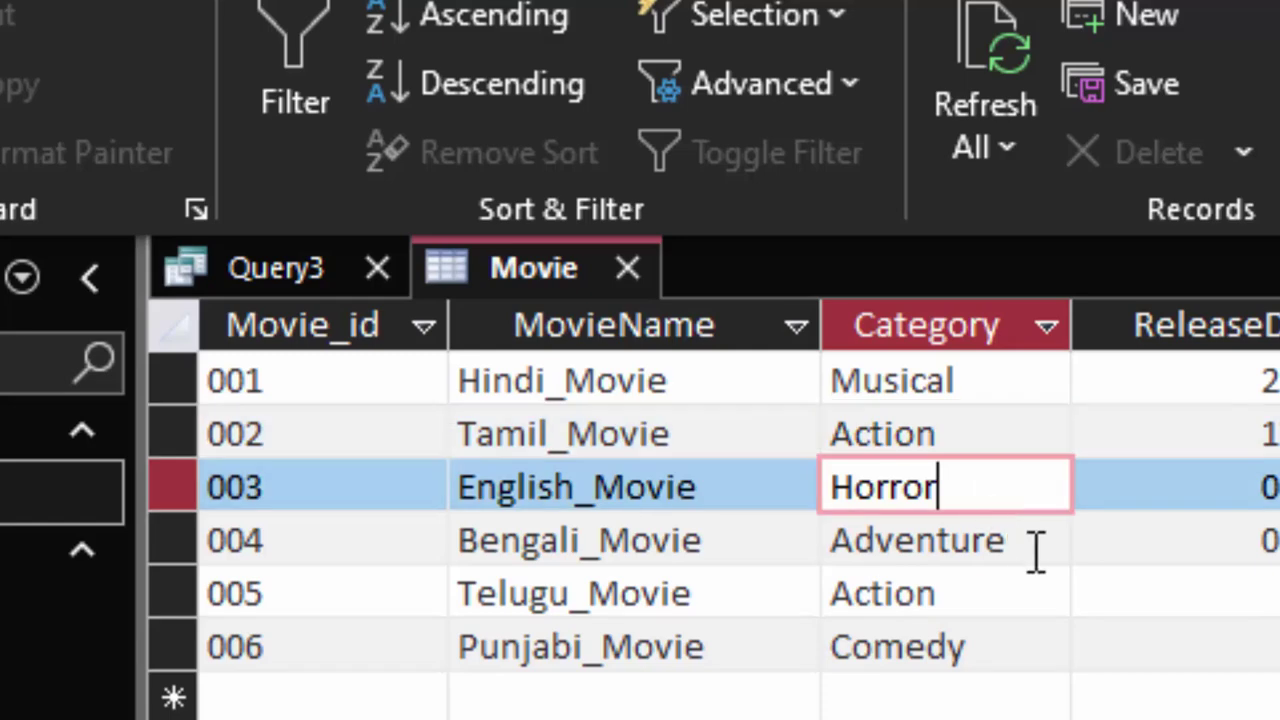
{"action": "left_click", "coordinate": [1000, 548]}
{"action": "left_click", "coordinate": [958, 596]}
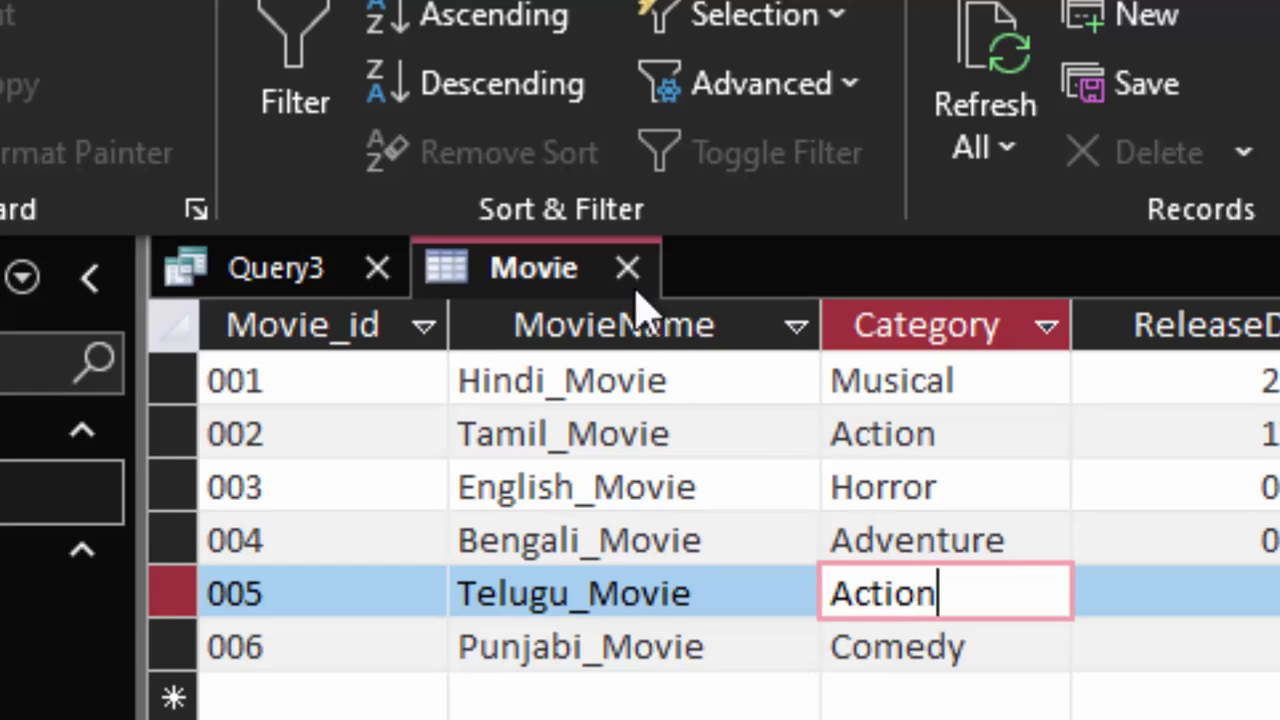
{"action": "left_click", "coordinate": [271, 277]}
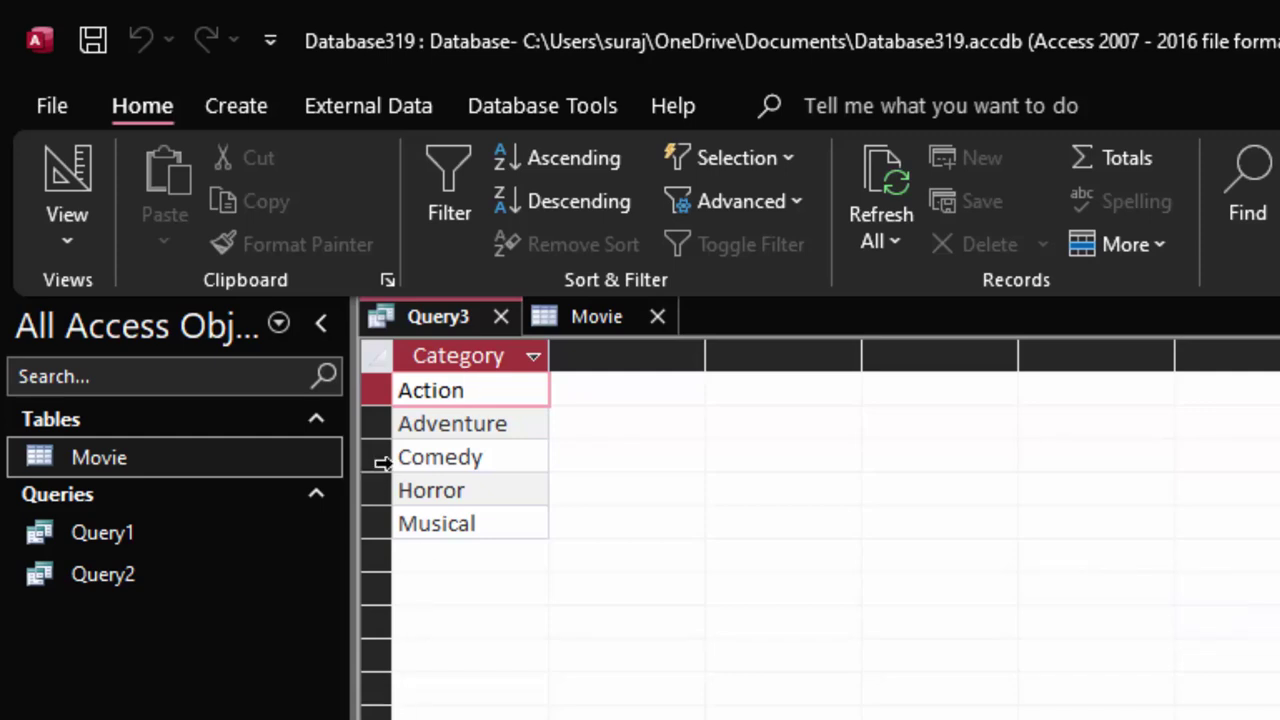
Save the query as Query3 and close the Query3 and Movie tabs.
{"action": "right_click", "coordinate": [438, 316]}
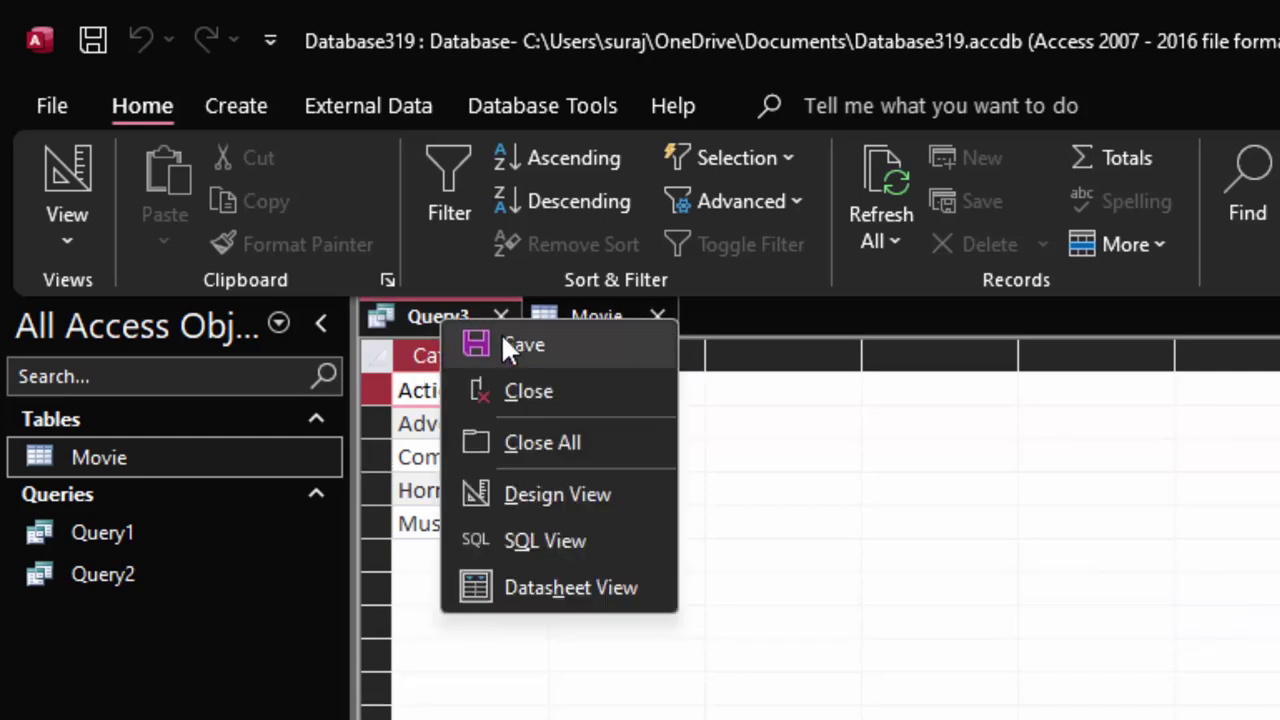
{"action": "left_click", "coordinate": [503, 342]}
{"action": "left_click", "coordinate": [1175, 499]}
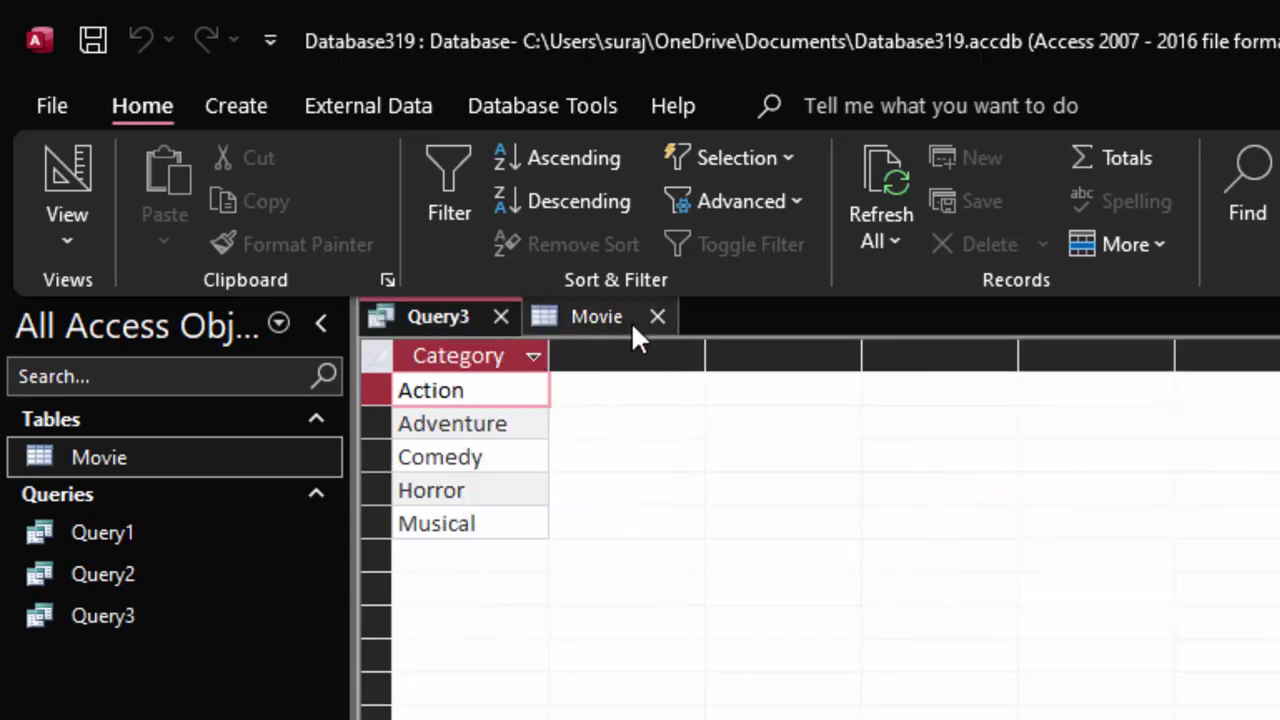
{"action": "left_click", "coordinate": [657, 316]}
{"action": "left_click", "coordinate": [501, 316]}
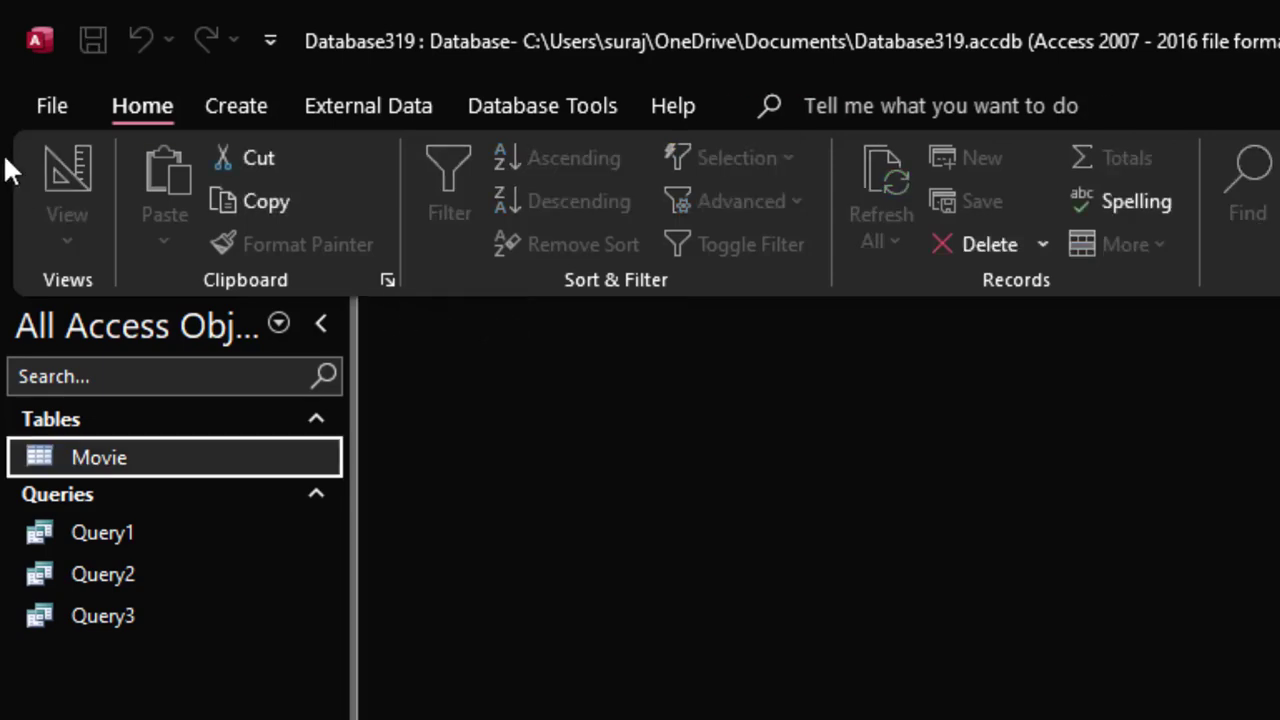
Start a new SQL query, delete the semicolon after SELECT, and review the assignment questions image.
{"action": "left_click", "coordinate": [252, 104]}
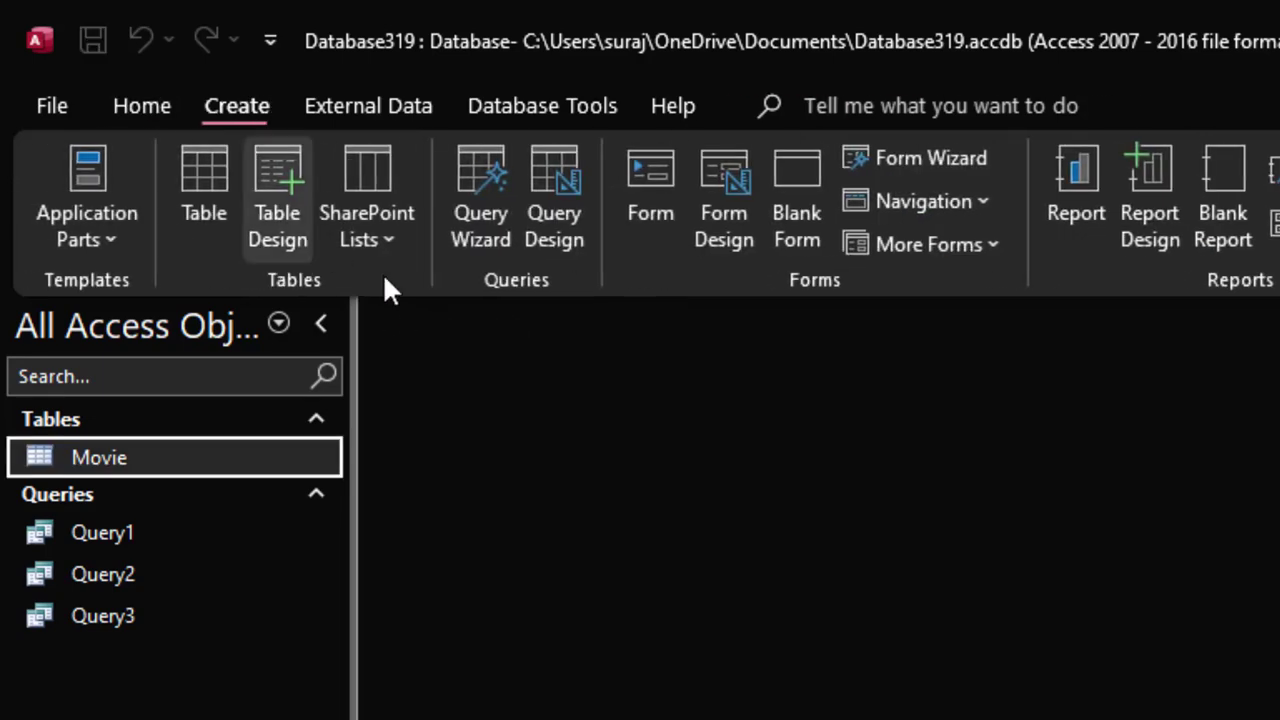
{"action": "left_click", "coordinate": [549, 156]}
{"action": "left_click", "coordinate": [77, 177]}
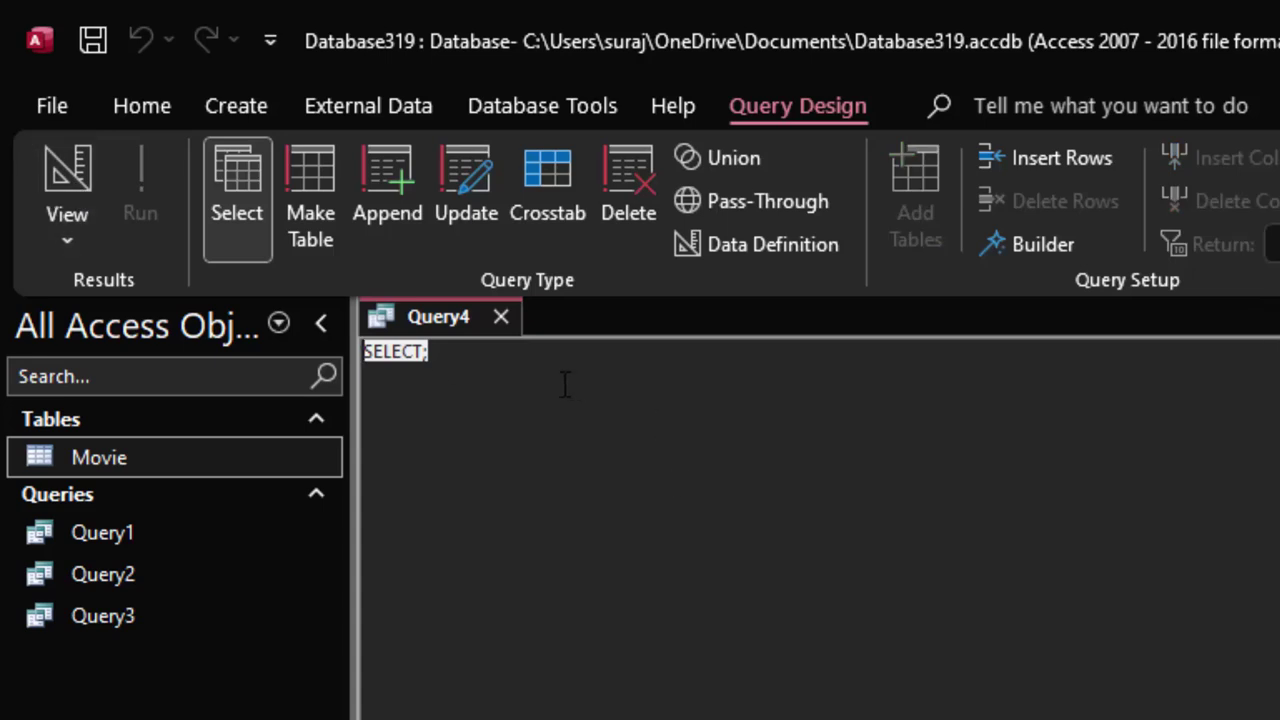
{"action": "left_click", "coordinate": [560, 352]}
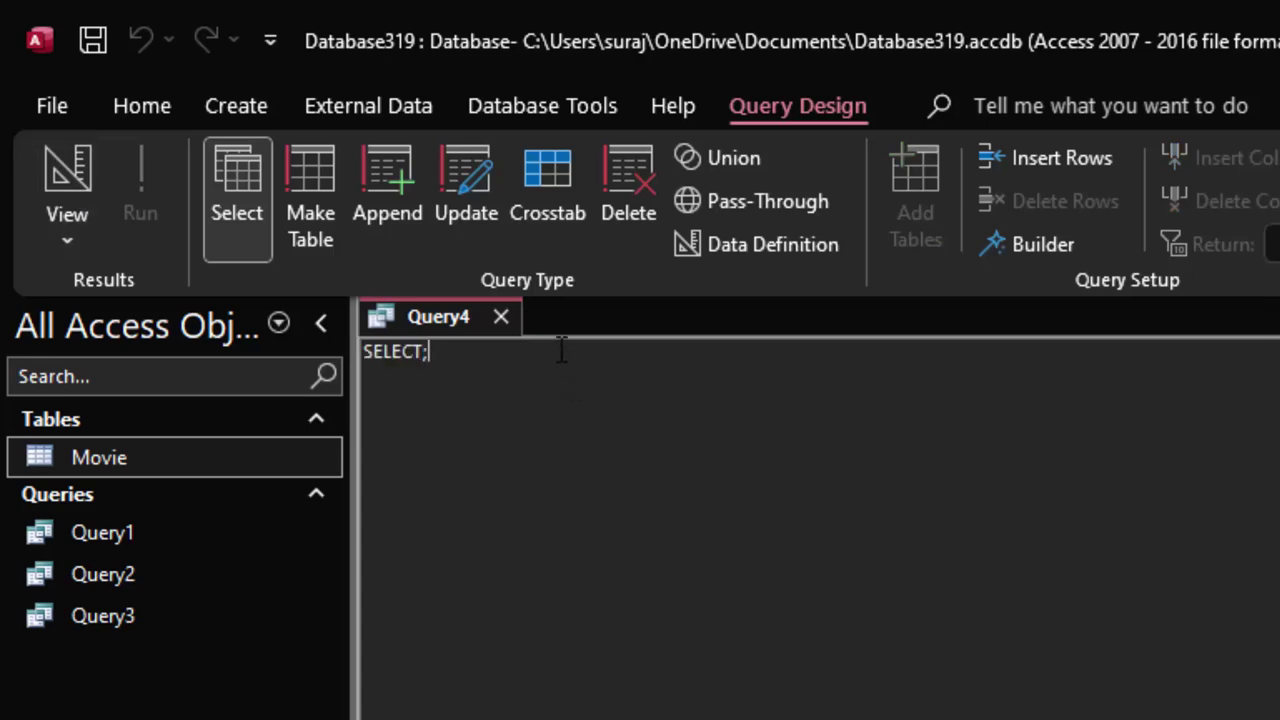
{"action": "key", "text": "BackSpace"}
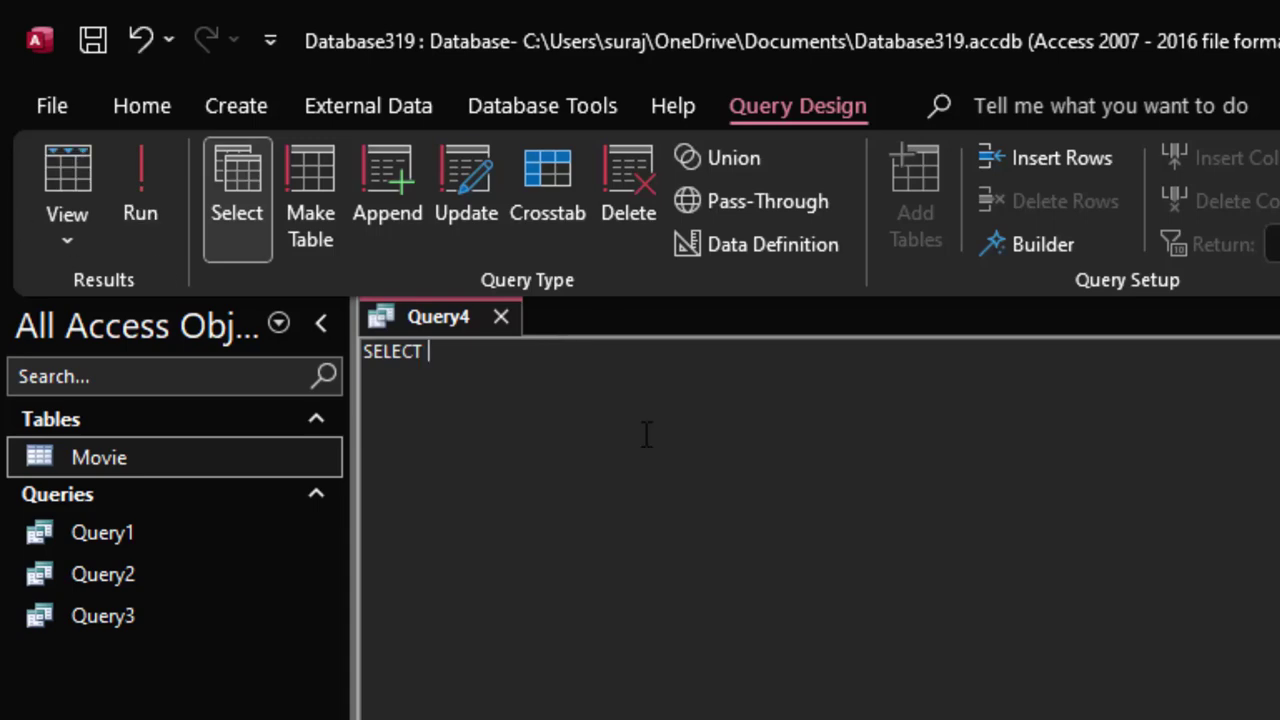
{"action": "key", "text": "alt+Tab"}
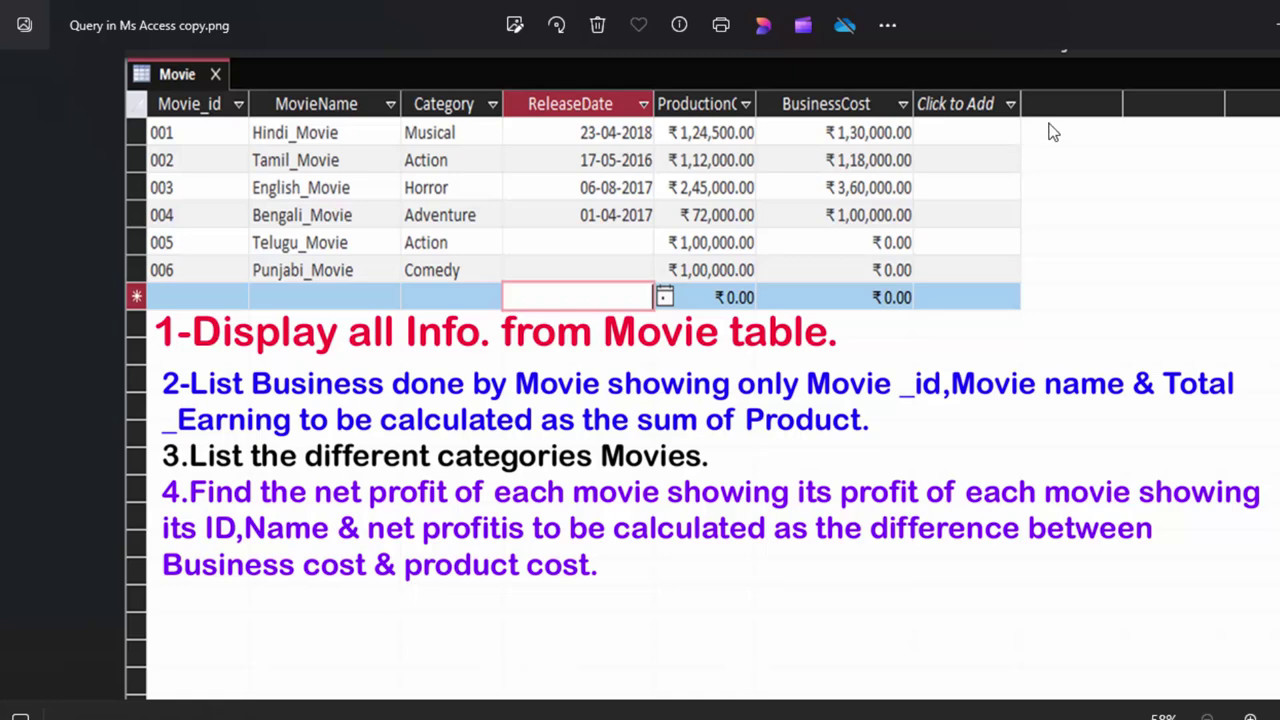
{"action": "left_click", "coordinate": [1275, 30]}
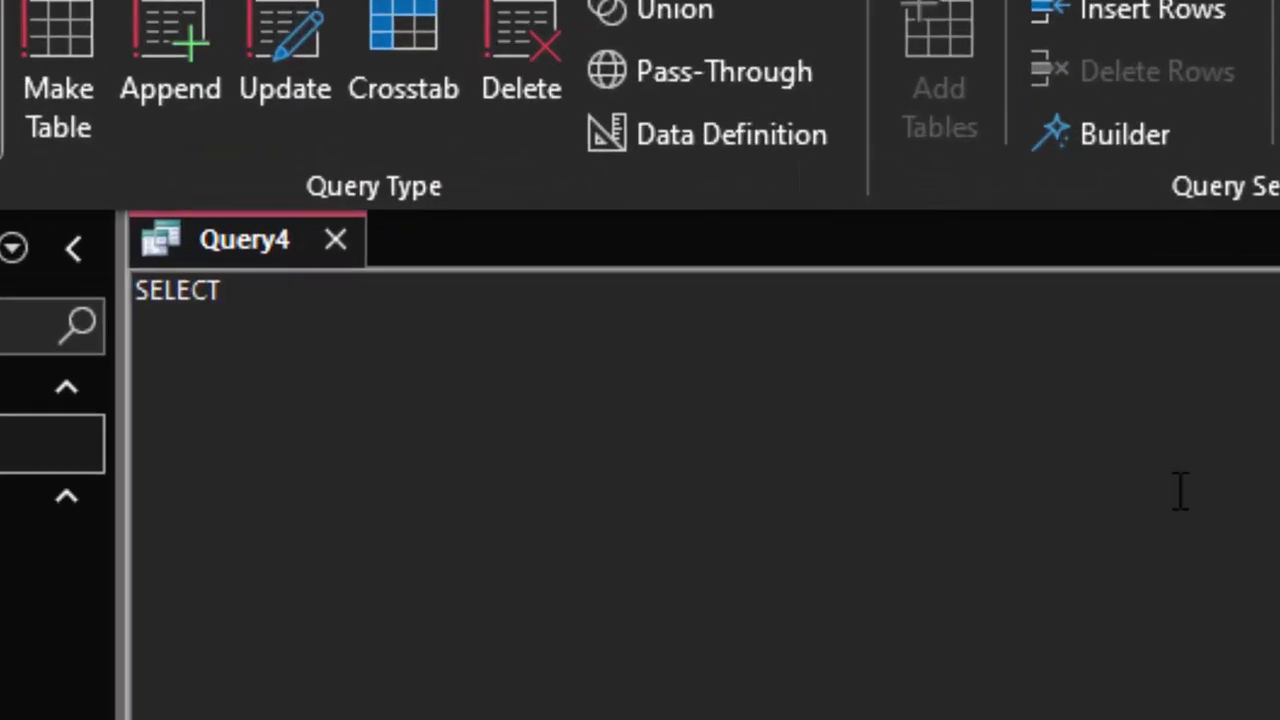
Enter the columns Movie_id, MovieName, BusinessCost-ProductionCost as NetProfit, followed by 'from Movie;'.
{"action": "type", "text": "Movier"}
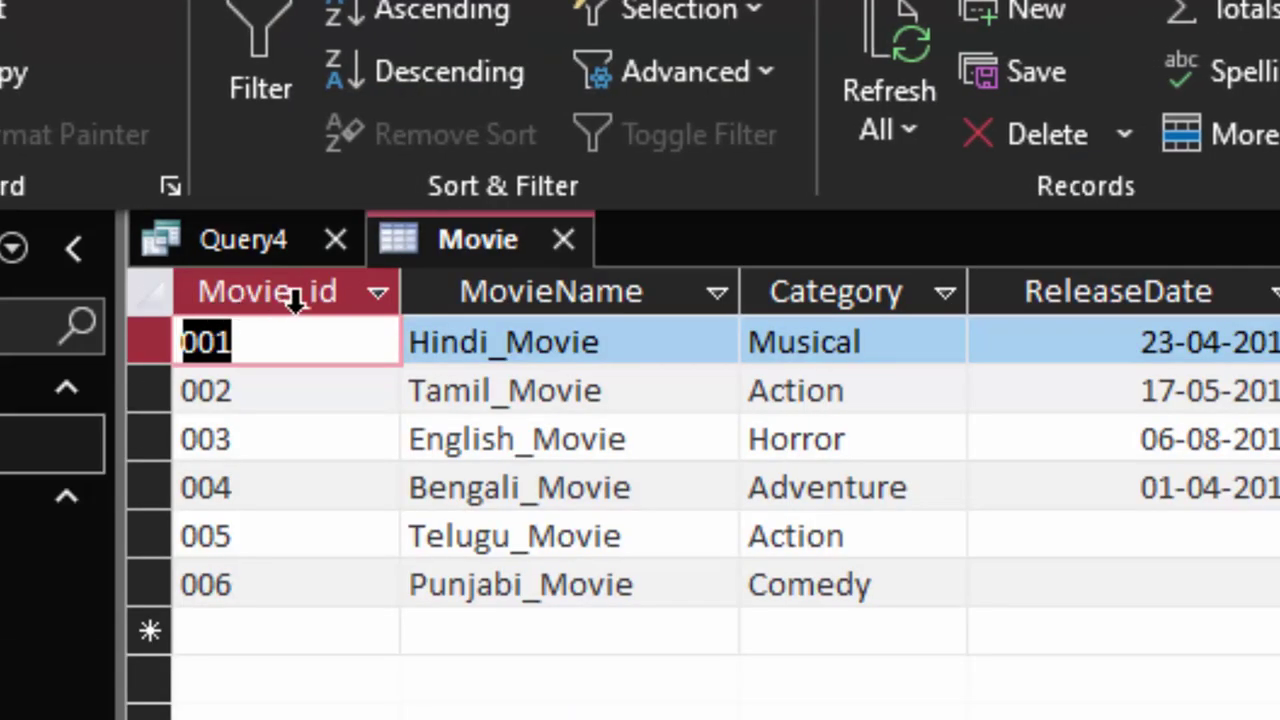
{"action": "left_click", "coordinate": [250, 245]}
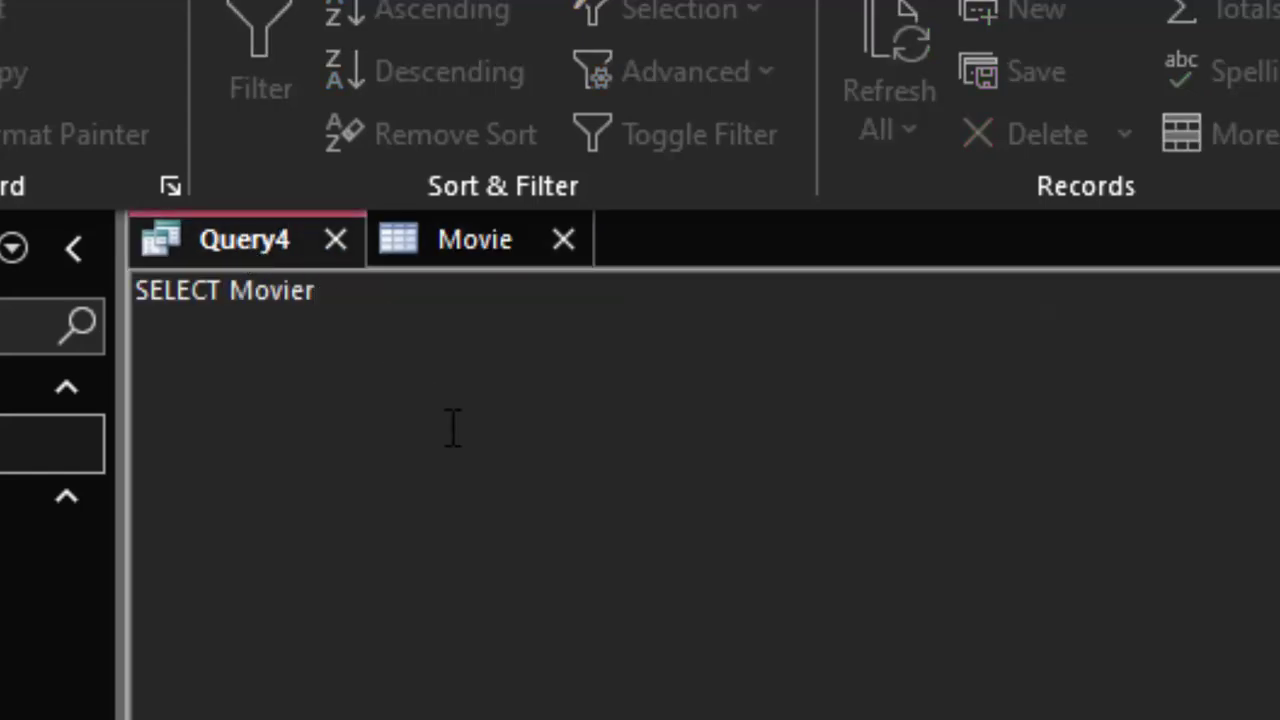
{"action": "key", "text": "BackSpace"}
{"action": "type", "text": "_id"}
{"action": "type", "text": ","}
{"action": "type", "text": "Mov"}
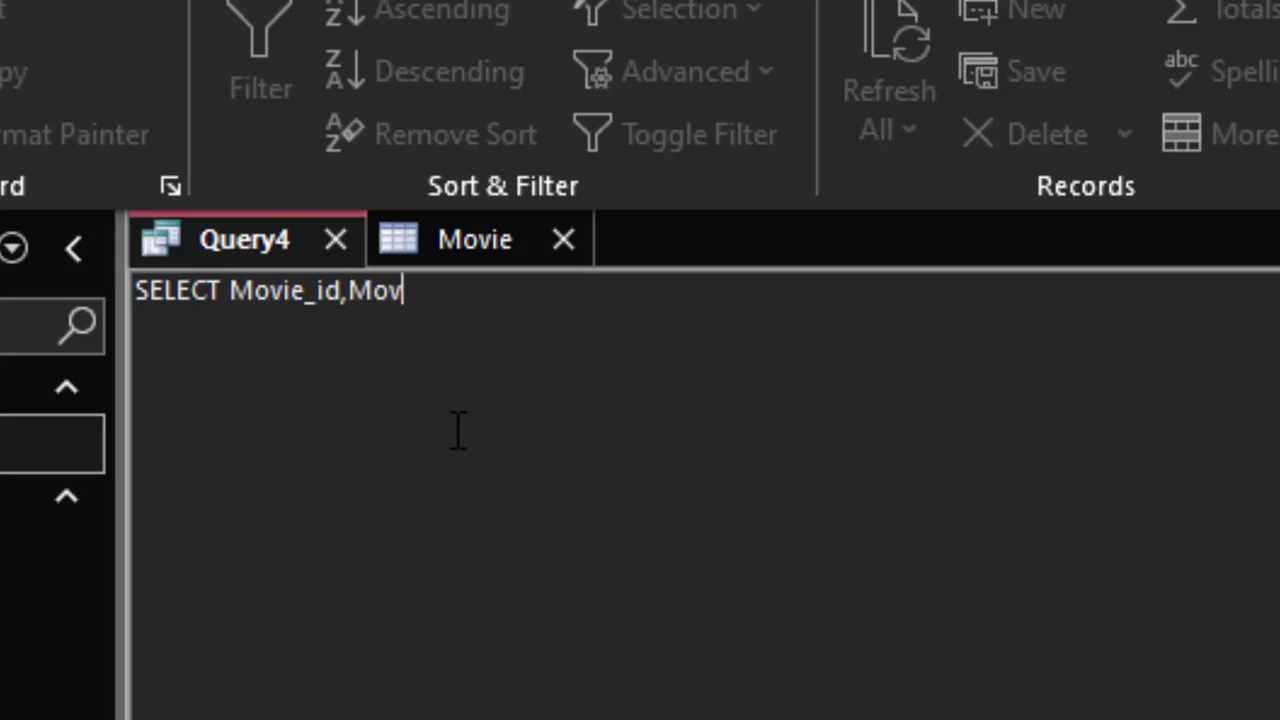
{"action": "type", "text": "ie"}
{"action": "left_click", "coordinate": [463, 248]}
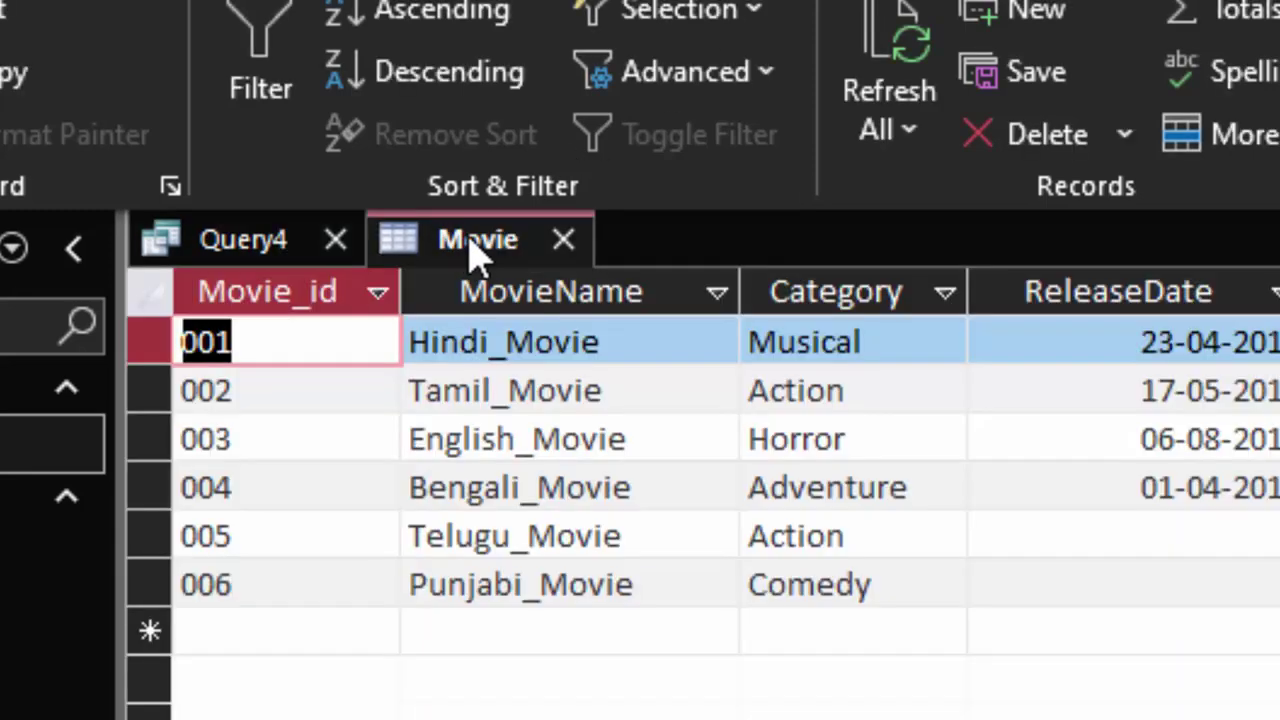
{"action": "left_click", "coordinate": [204, 248]}
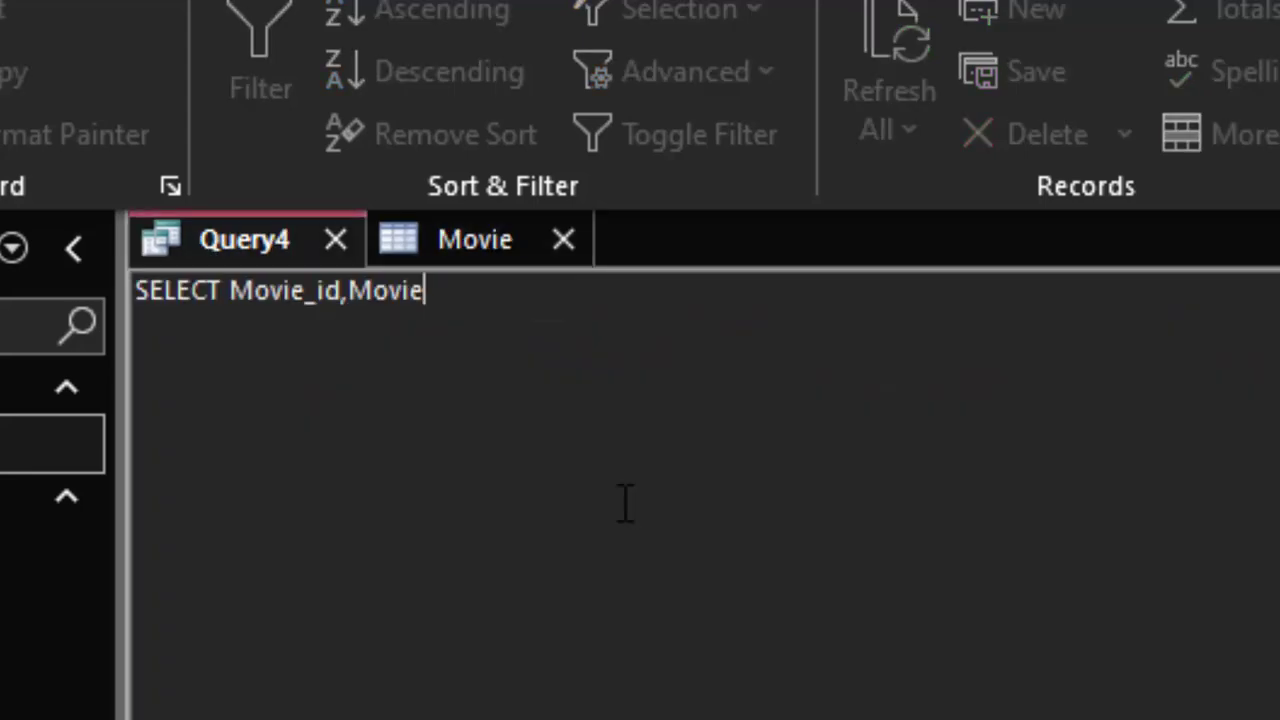
{"action": "type", "text": "Name"}
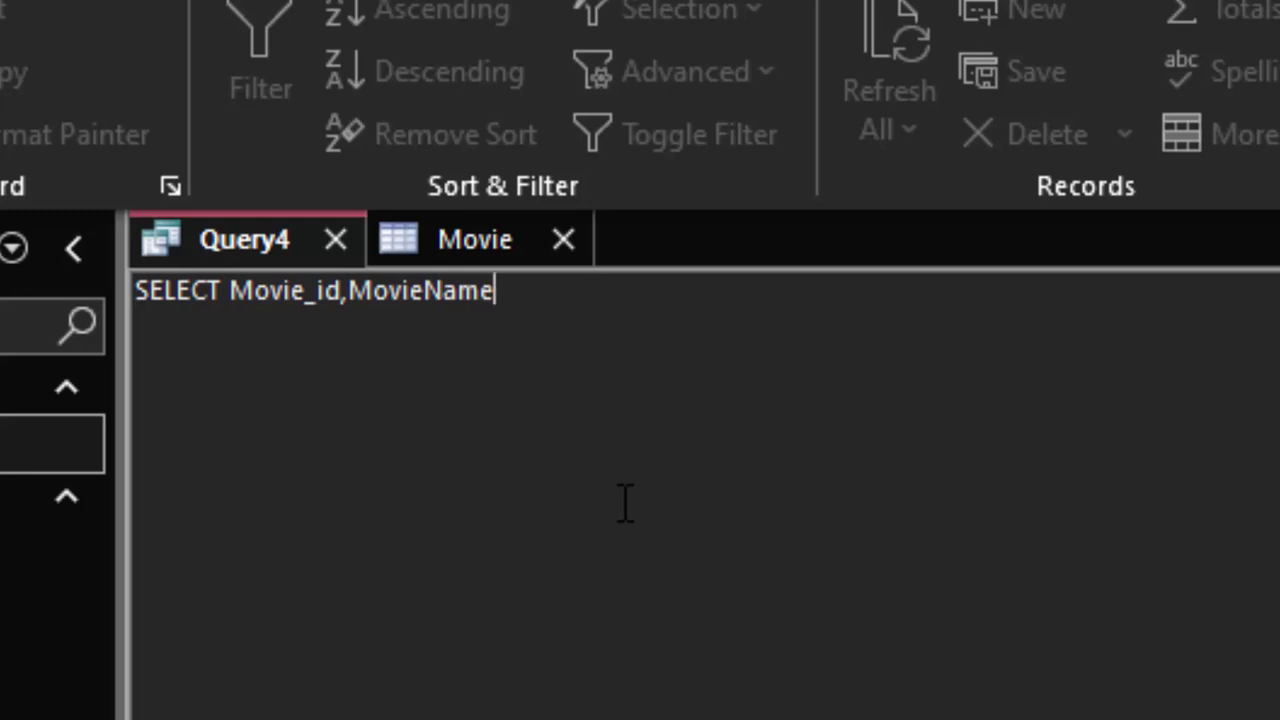
{"action": "type", "text": ",Bu"}
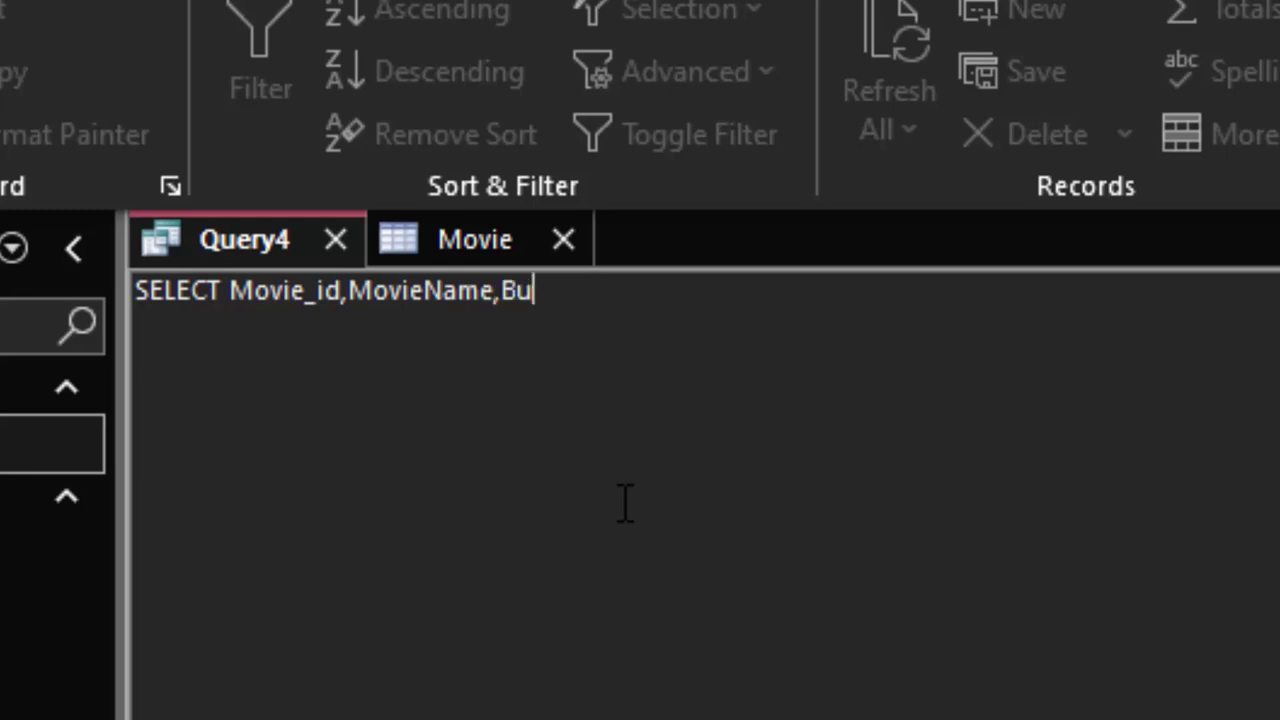
{"action": "type", "text": "sines"}
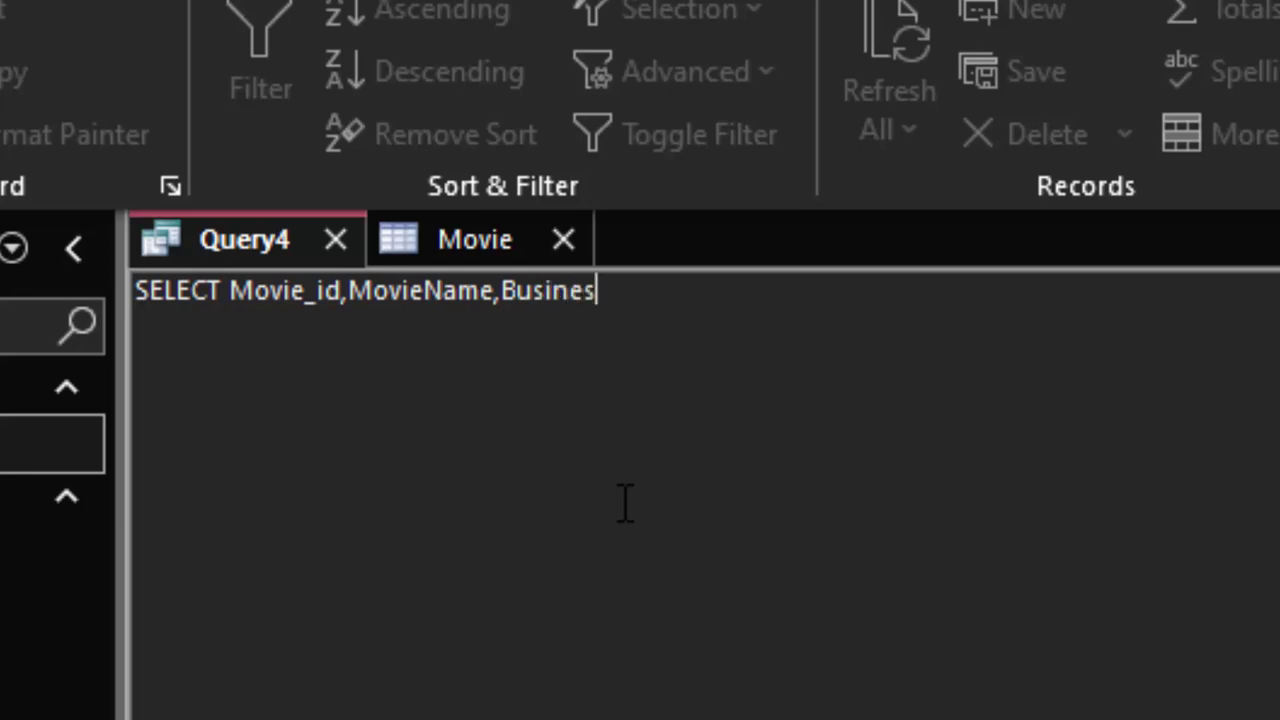
{"action": "type", "text": "s"}
{"action": "type", "text": "C"}
{"action": "type", "text": "ost"}
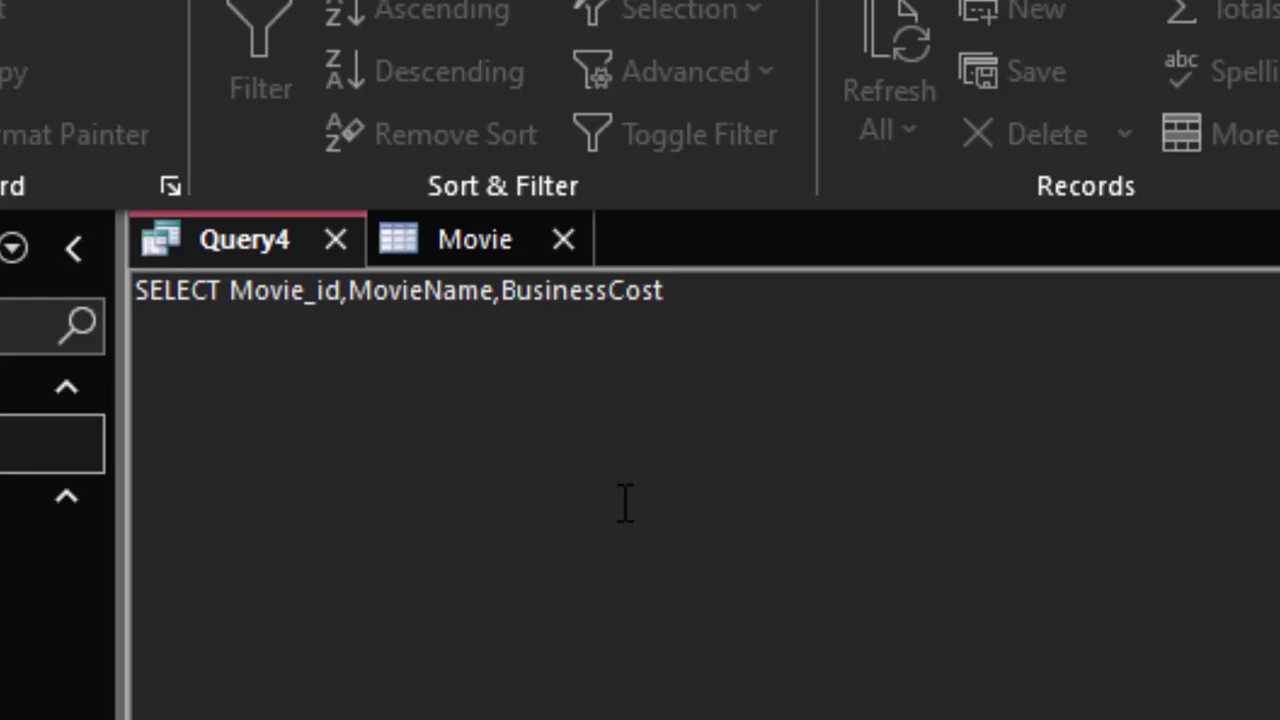
{"action": "type", "text": "-Pr"}
{"action": "type", "text": "oduc"}
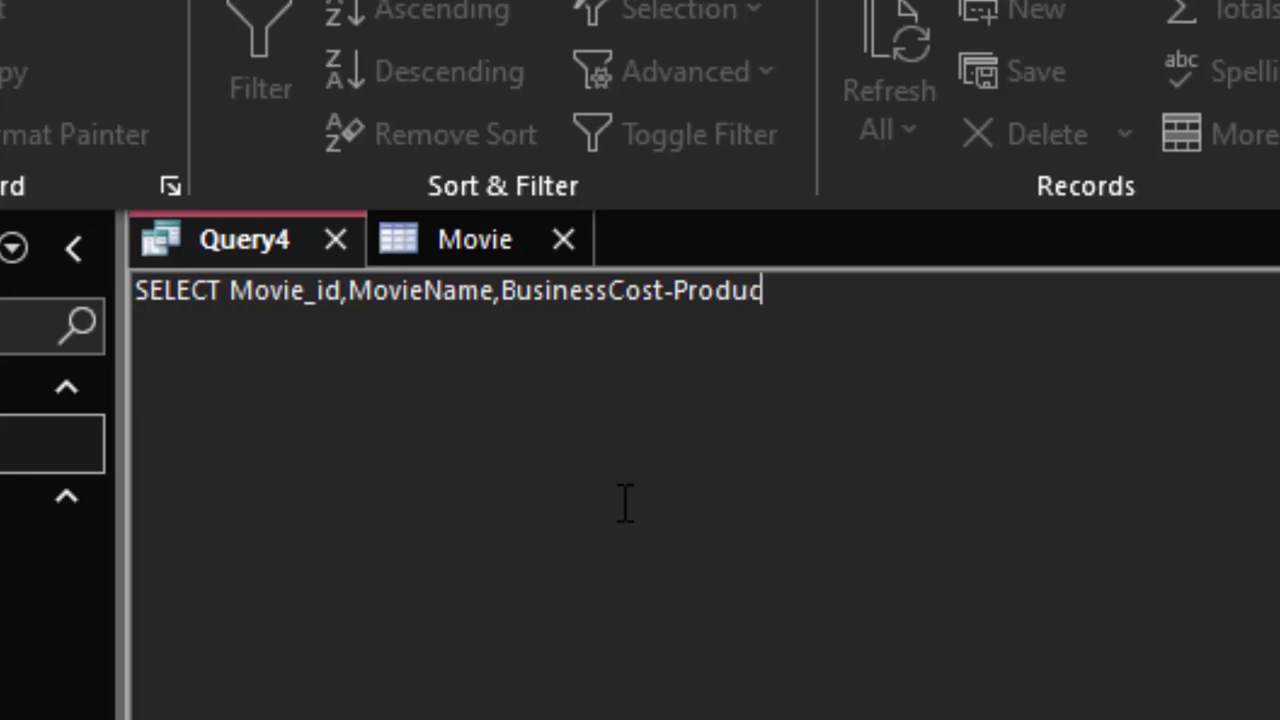
{"action": "type", "text": "tion"}
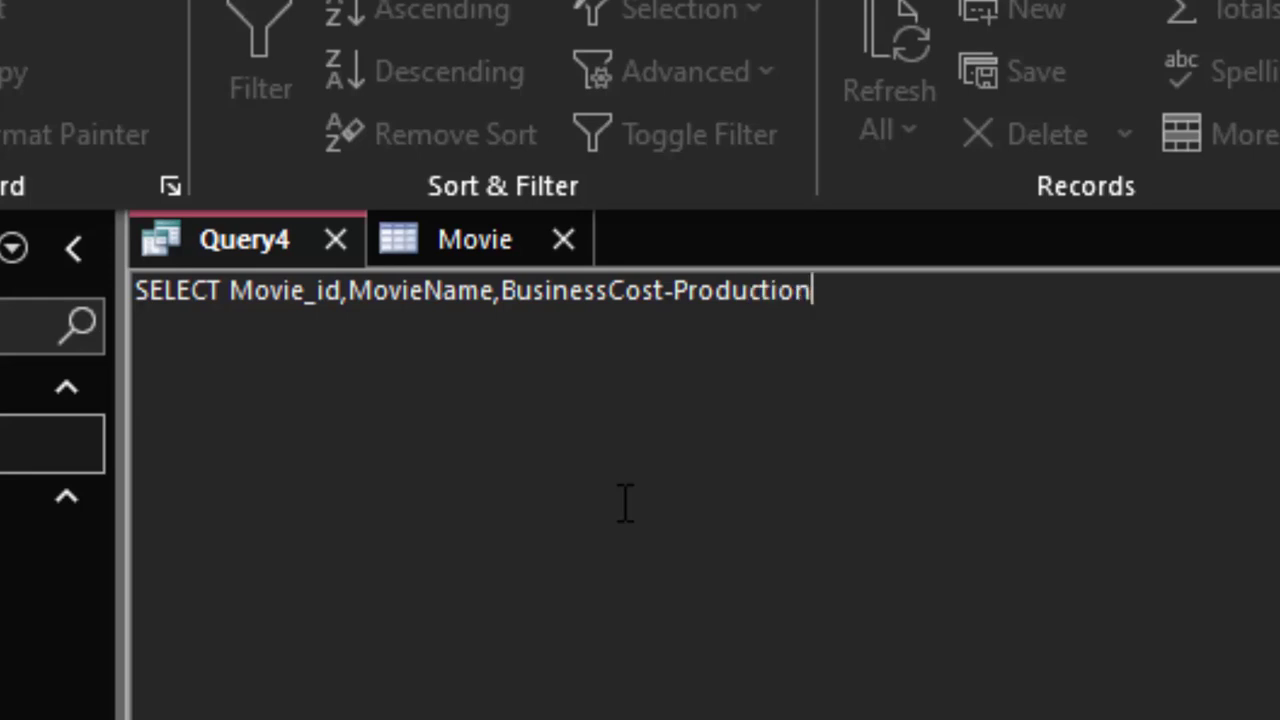
{"action": "type", "text": "Cost"}
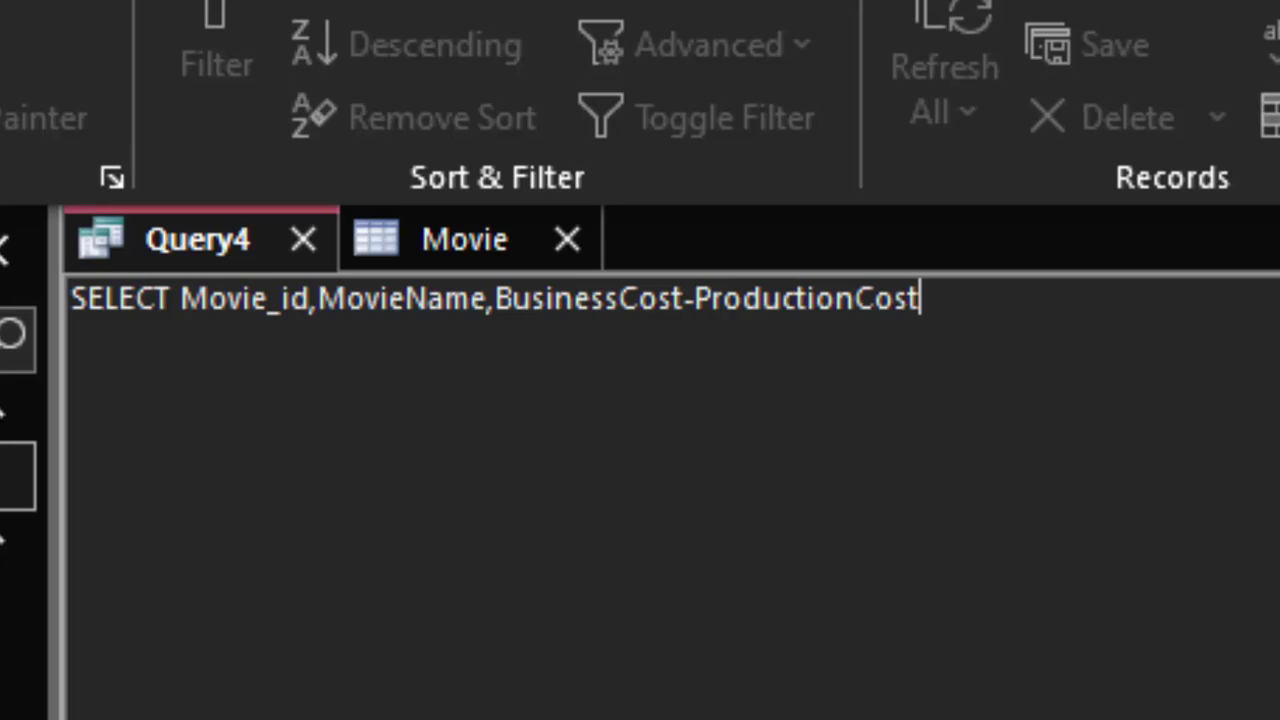
{"action": "type", "text": " as "}
{"action": "type", "text": "Net"}
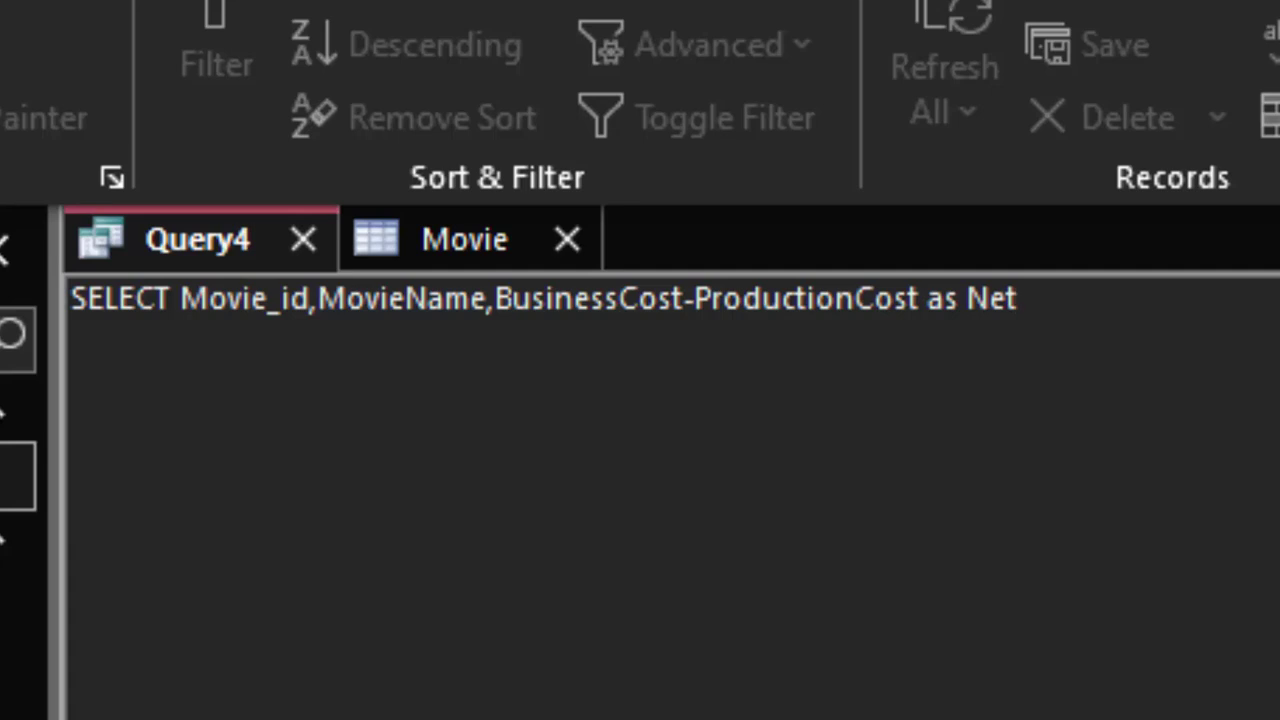
{"action": "type", "text": "Pro"}
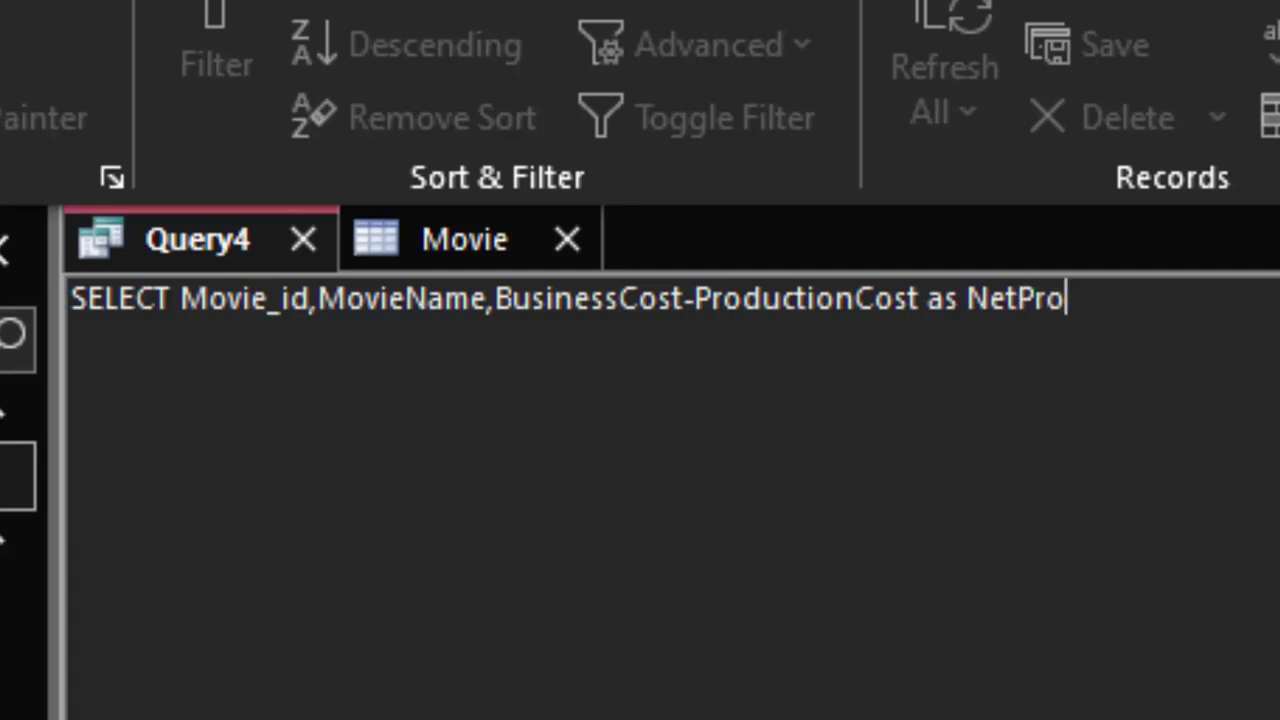
{"action": "type", "text": "fit;"}
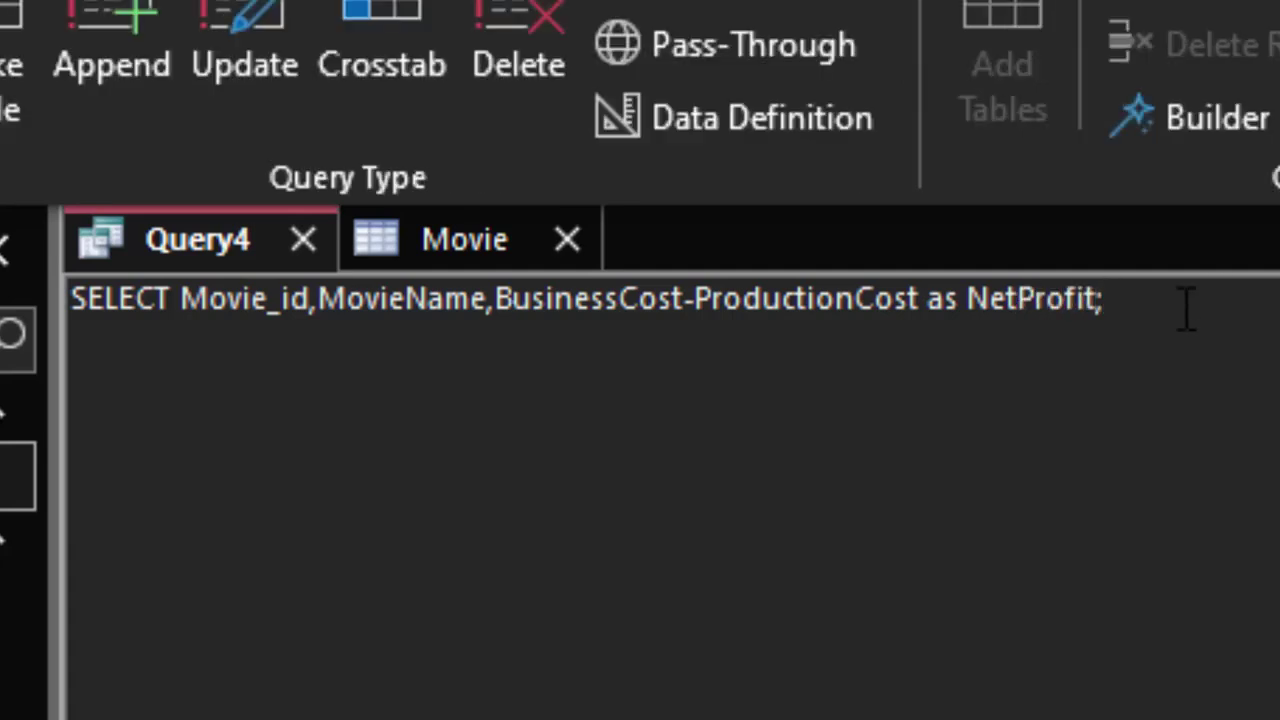
{"action": "key", "text": "BackSpace"}
{"action": "type", "text": "fr"}
{"action": "type", "text": "om M"}
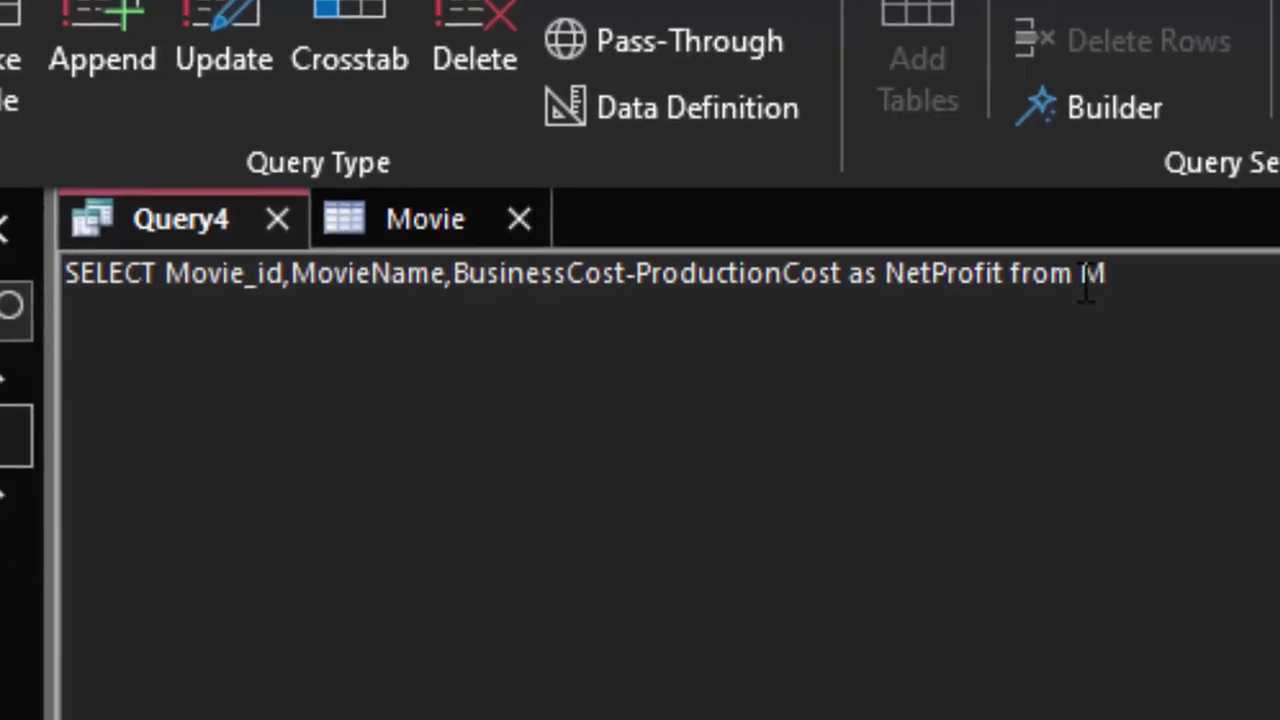
{"action": "type", "text": "ovie"}
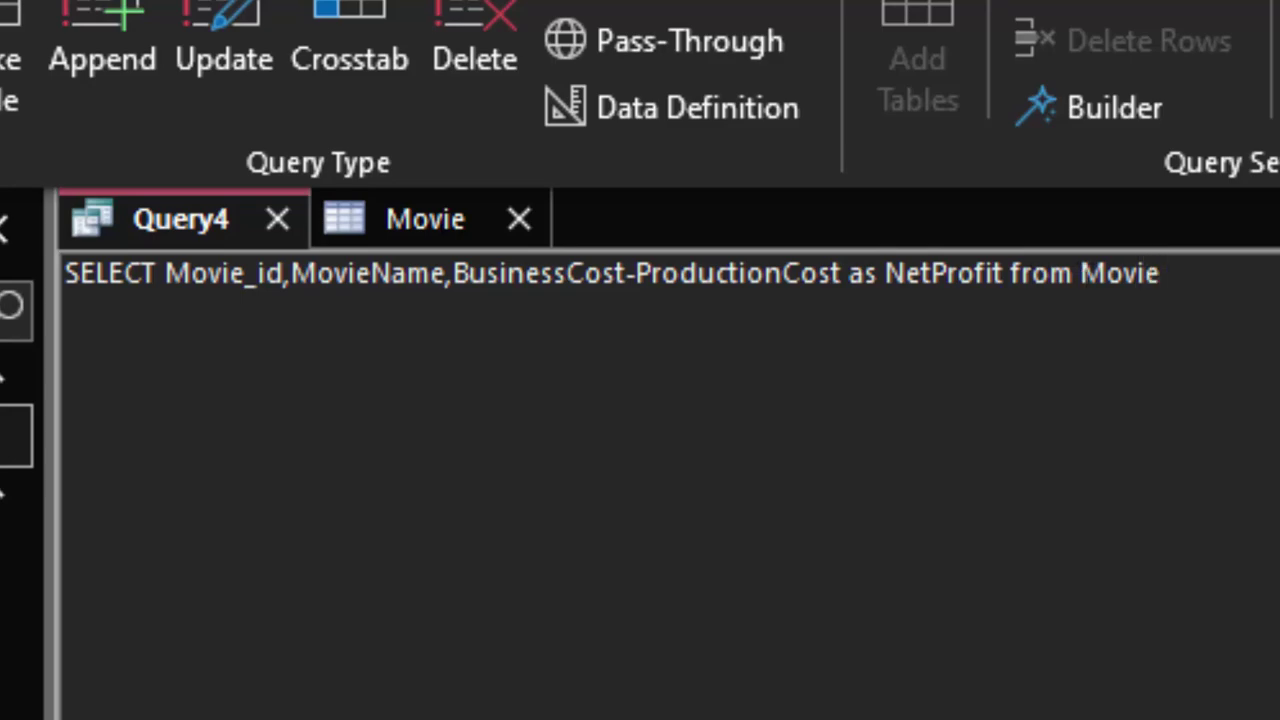
{"action": "type", "text": ";"}
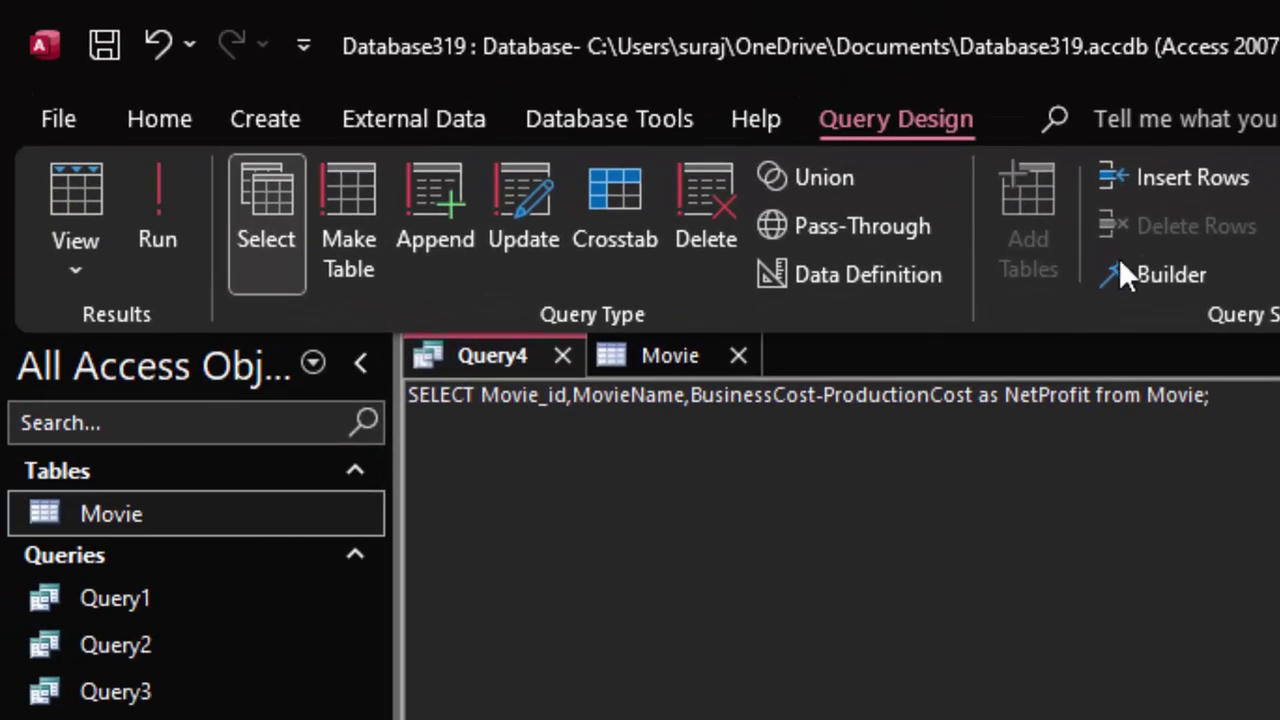
Close the Movie table and run Query4, showing NetProfit per movie (Hindi_Movie ₹5,500.00).
{"action": "left_click", "coordinate": [740, 355]}
{"action": "key", "text": "shift+Home"}
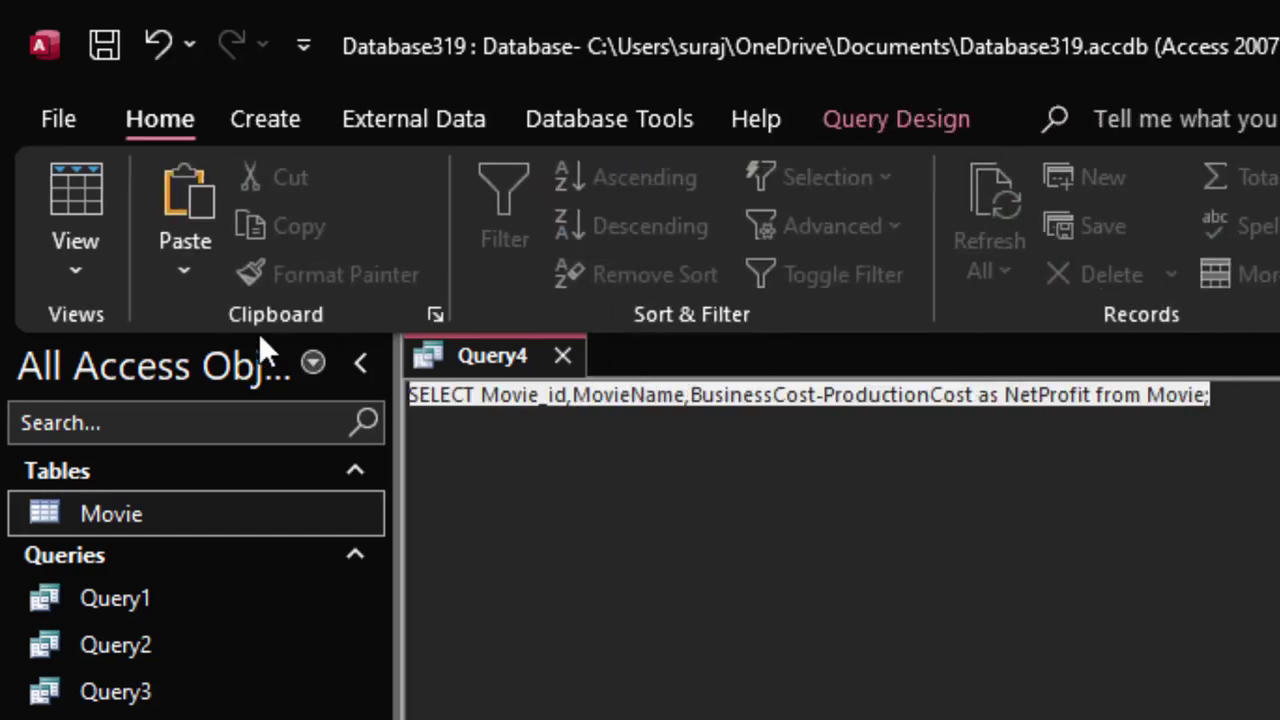
{"action": "left_click", "coordinate": [945, 120]}
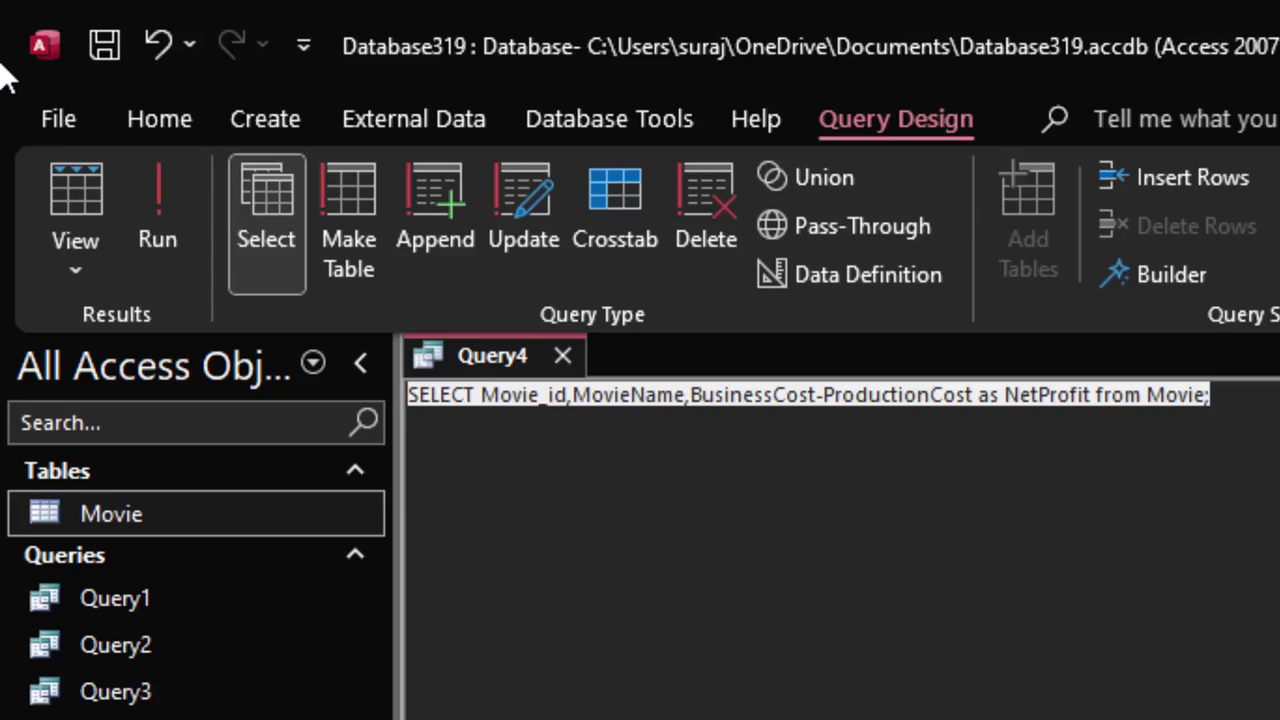
{"action": "left_click", "coordinate": [174, 194]}
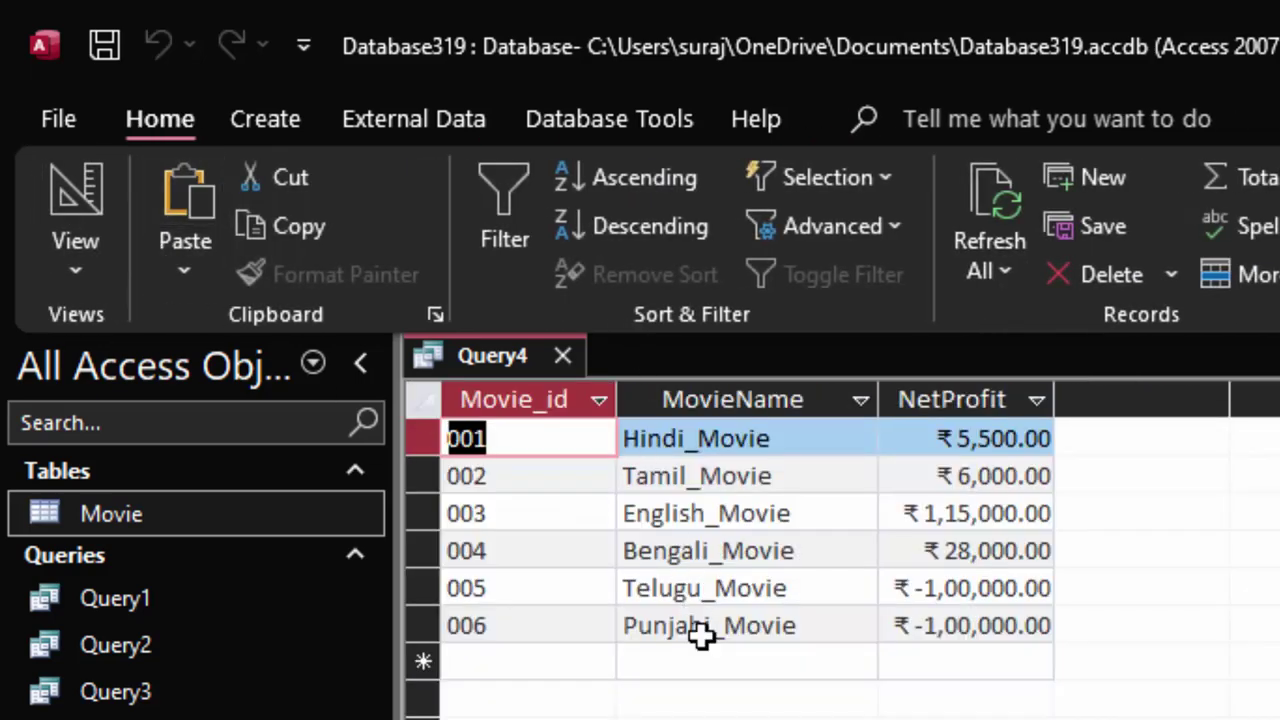